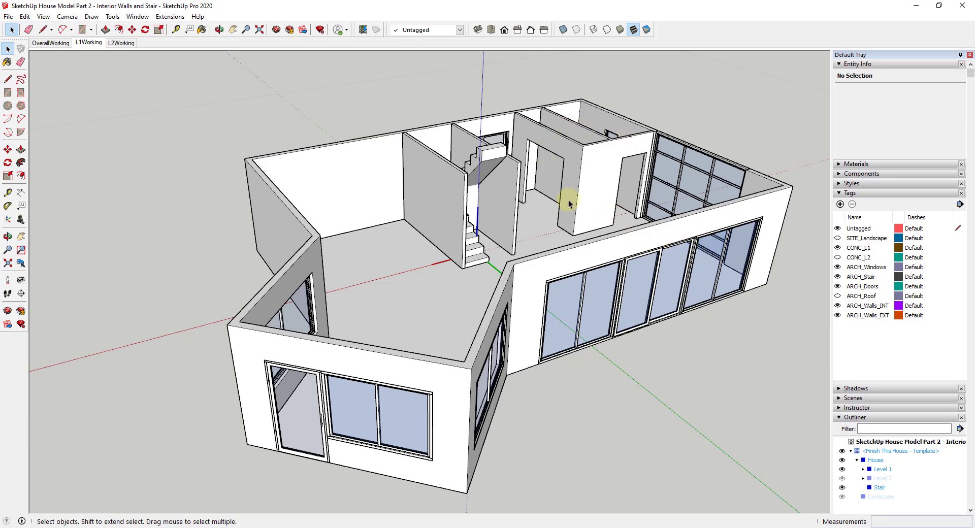
View the L2Working scene's upper floor and return to the L1Working scene.
click(120, 43)
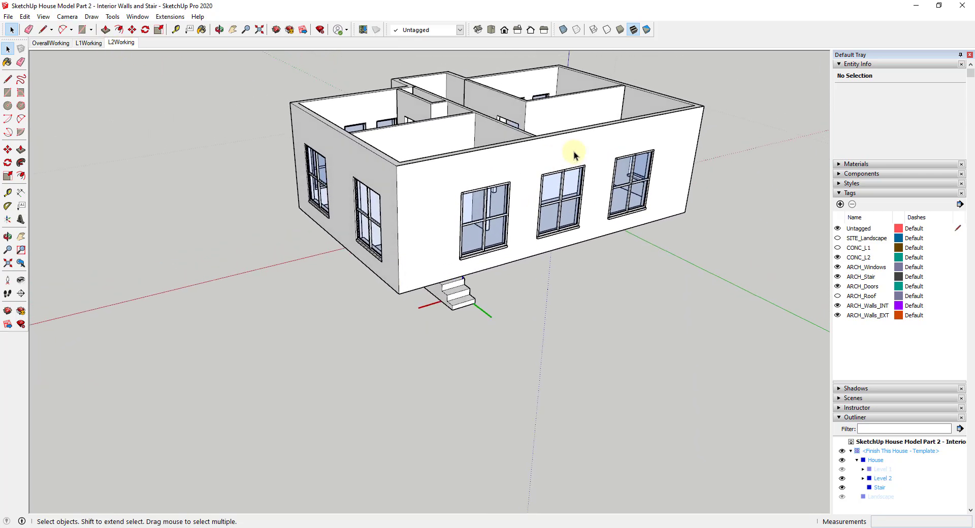
middle_drag(670, 191, 704, 256)
click(89, 43)
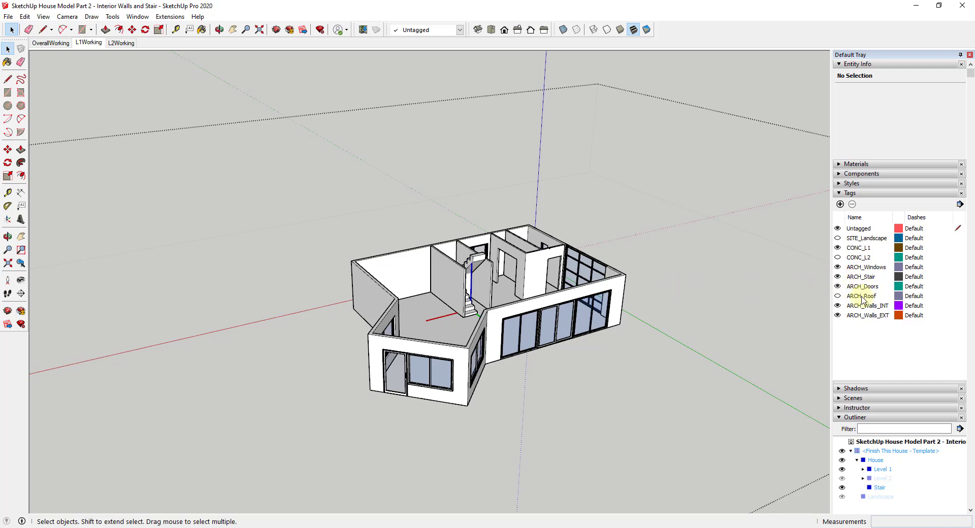
Open the House group and its Level 1 group for editing, and select the Walls group to check its tag.
click(837, 295)
scroll(539, 284, up, 5)
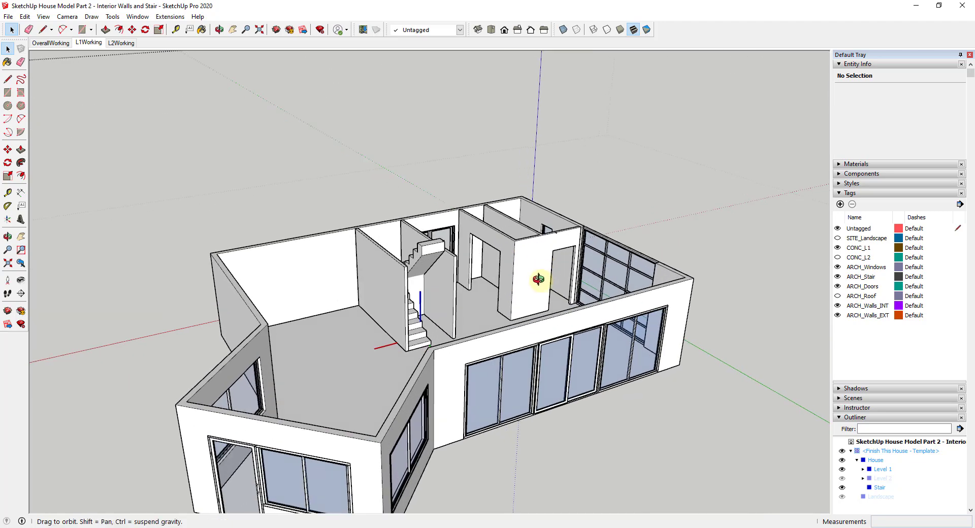
click(539, 299)
scroll(581, 280, up, 3)
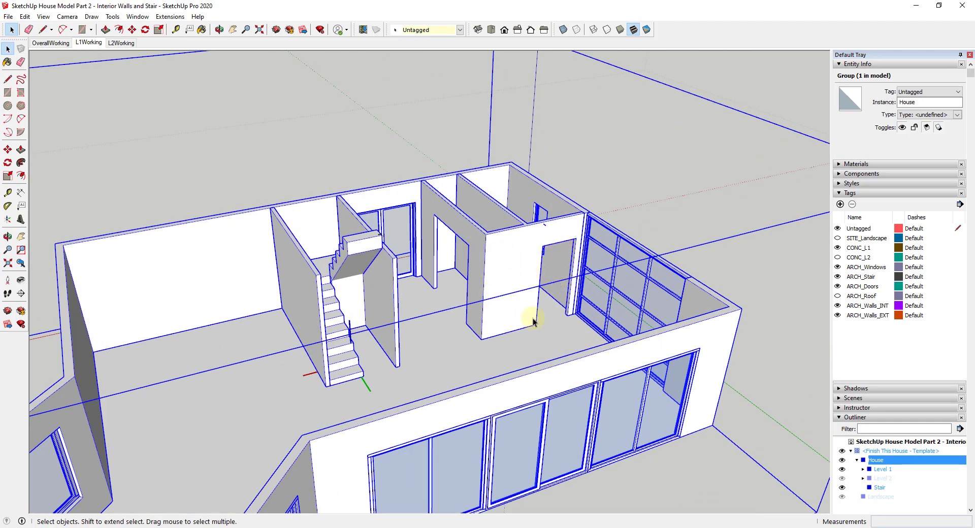
double_click(528, 287)
click(530, 294)
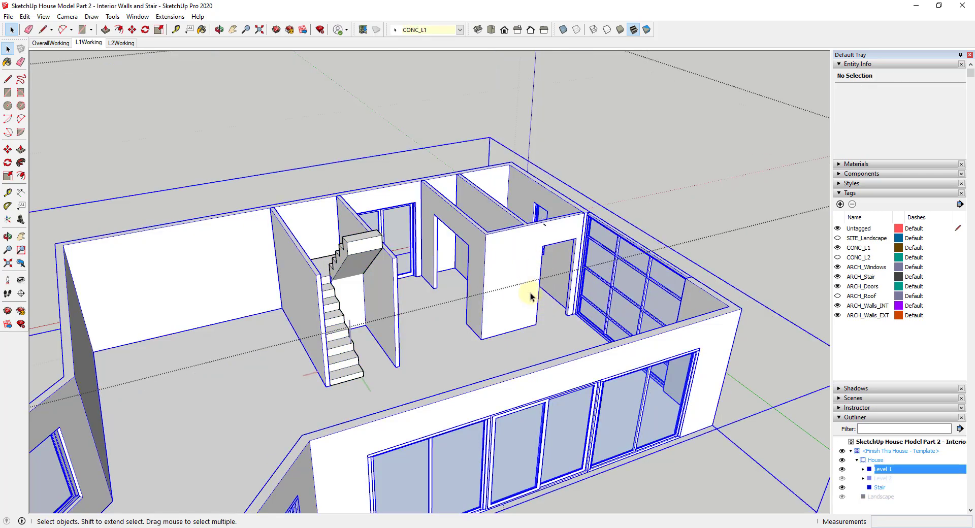
double_click(528, 272)
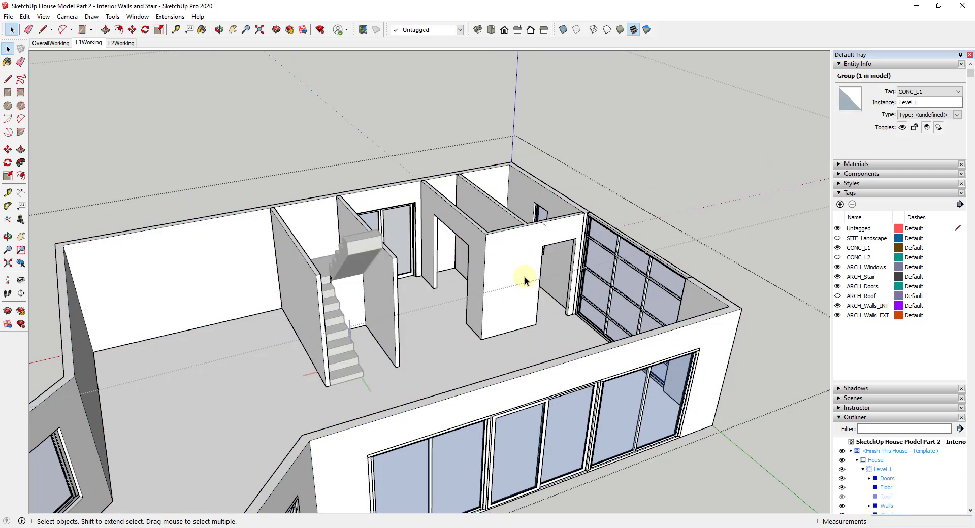
click(530, 270)
scroll(641, 305, up, 1)
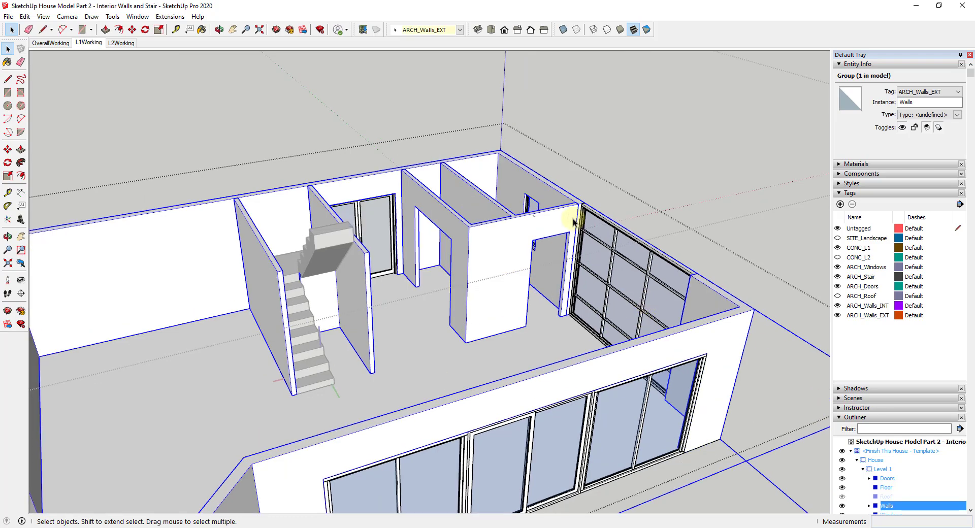
scroll(574, 220, down, 1)
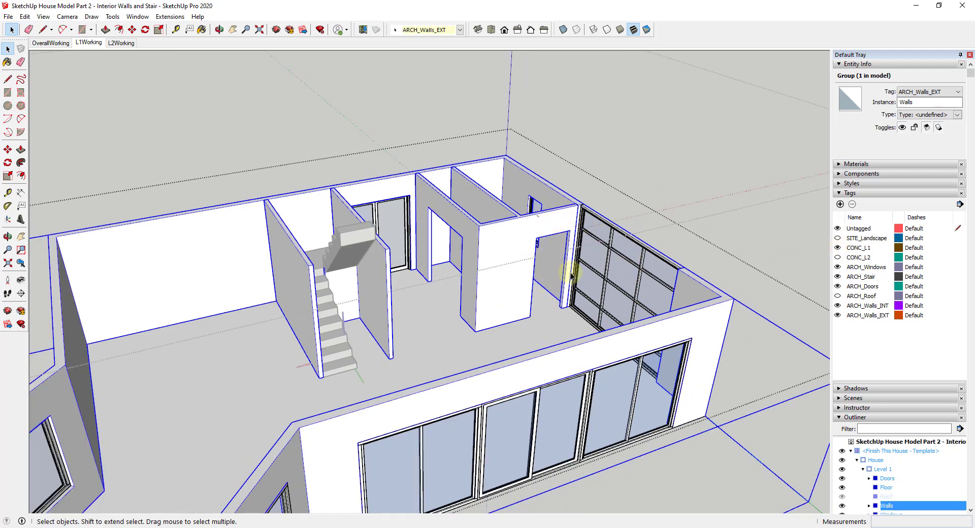
scroll(591, 287, up, 1)
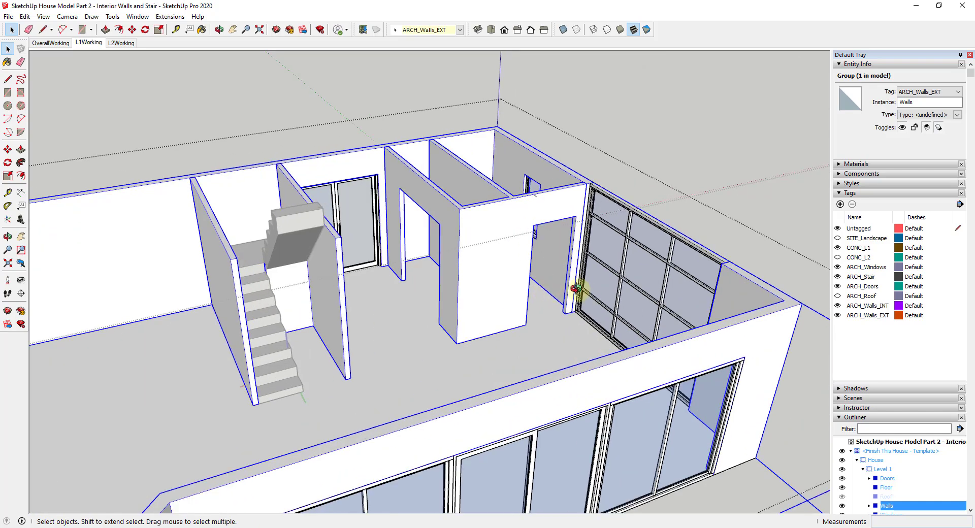
Draw a 3' by 7' rectangle over the interior door opening next to the large glazed wall.
scroll(548, 320, up, 3)
key(r)
click(499, 335)
click(587, 148)
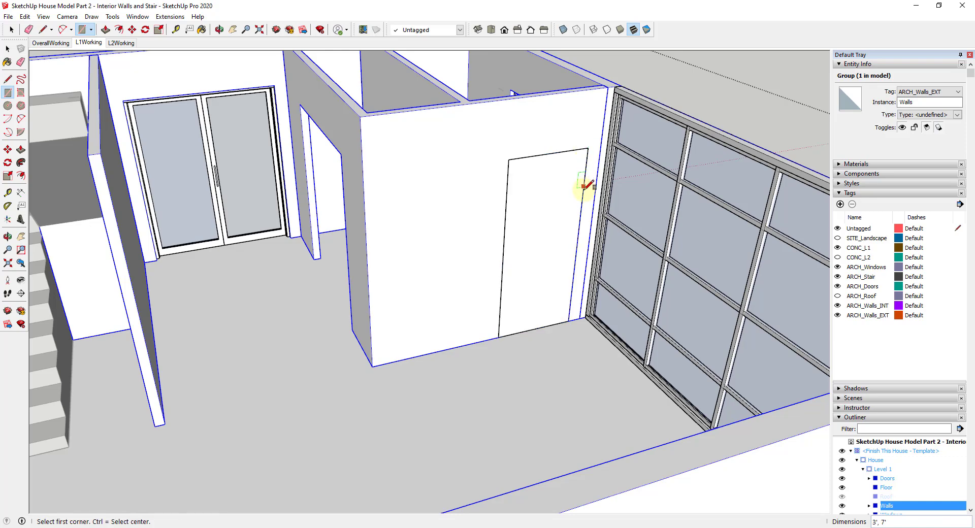
key(space)
Offset the door opening rectangle inward by 2" to outline the frame.
click(564, 202)
key(f)
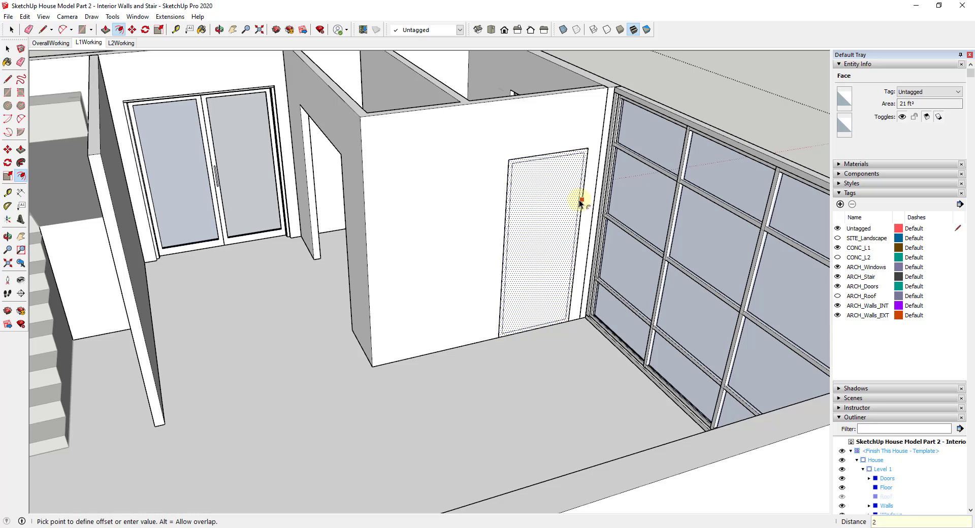
text(2)
key(Return)
key(space)
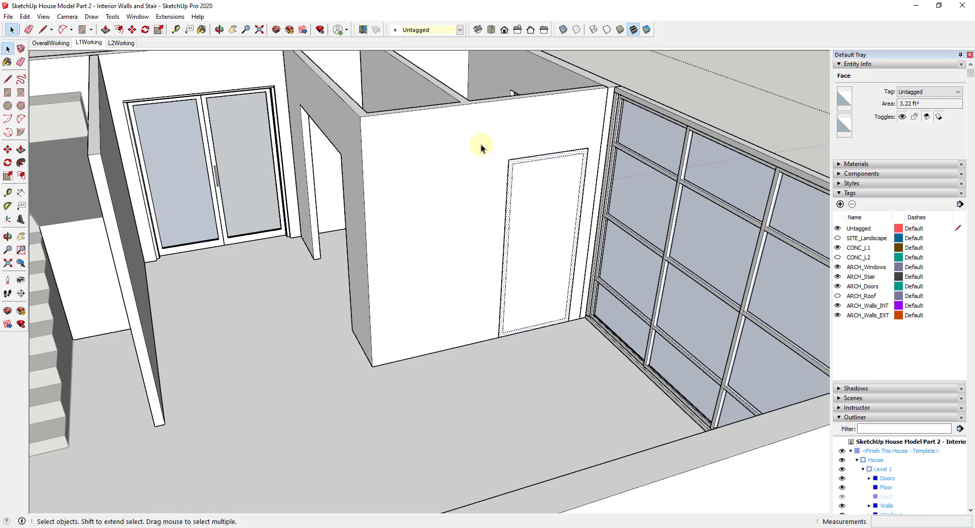
Move the inner rectangle's bottom edge down to the floor line so the frame is open at the base.
scroll(583, 303, up, 2)
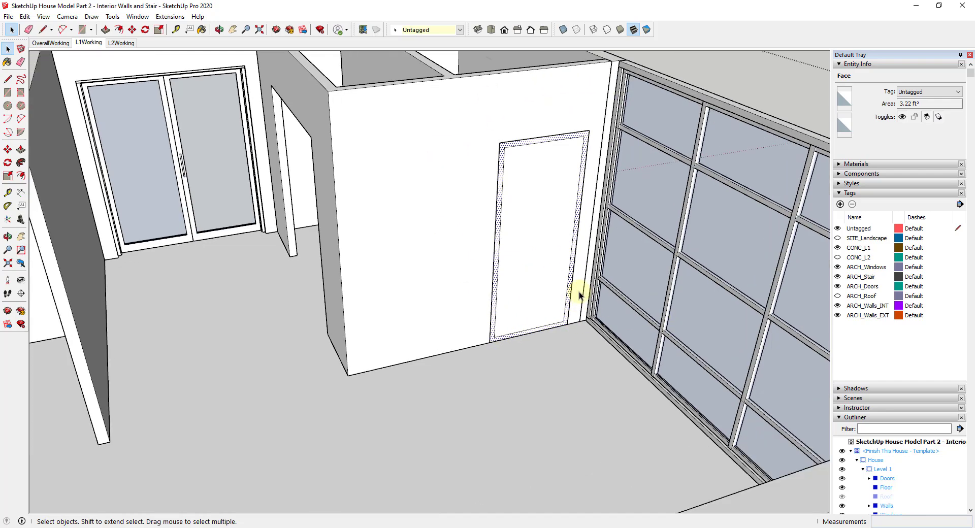
click(527, 334)
scroll(528, 331, up, 4)
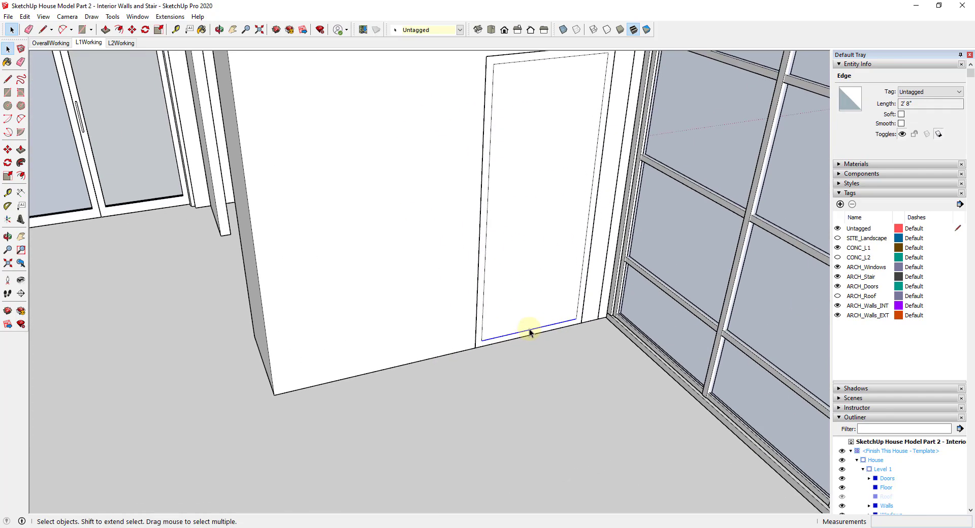
key(m)
click(596, 311)
click(598, 321)
key(space)
scroll(558, 305, down, 3)
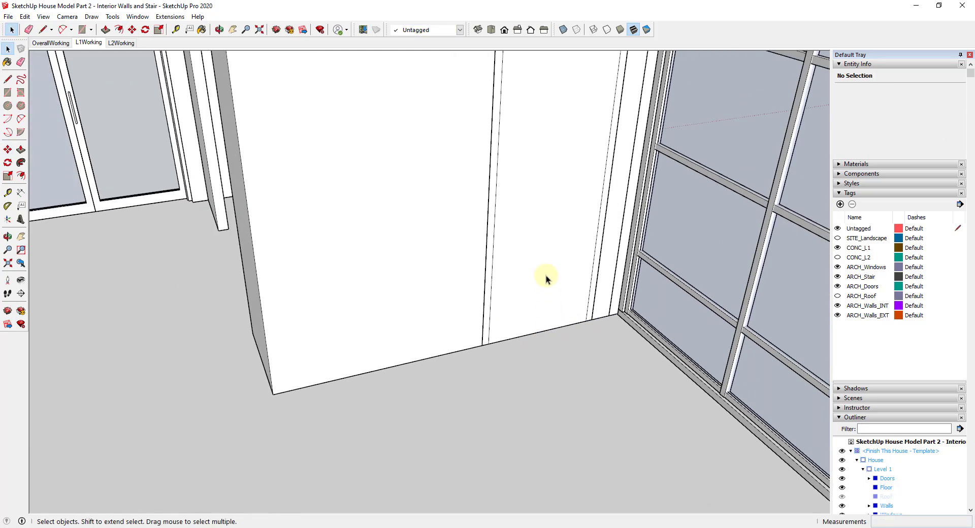
Delete the inner face of the door outline, keeping only the frame face.
scroll(546, 275, down, 1)
click(545, 157)
key(Delete)
Try to extrude the door frame face with Push/Pull.
scroll(584, 162, up, 2)
middle_drag(581, 157, 611, 175)
key(p)
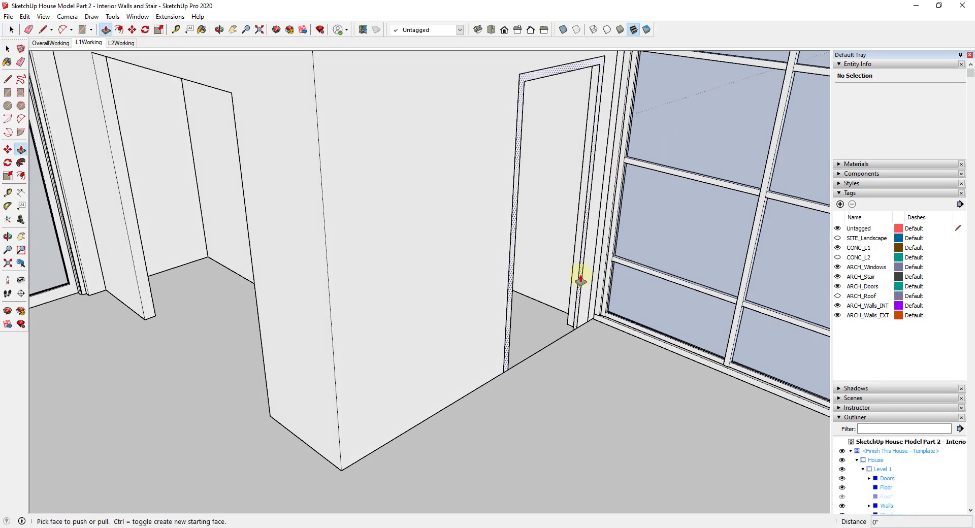
click(581, 276)
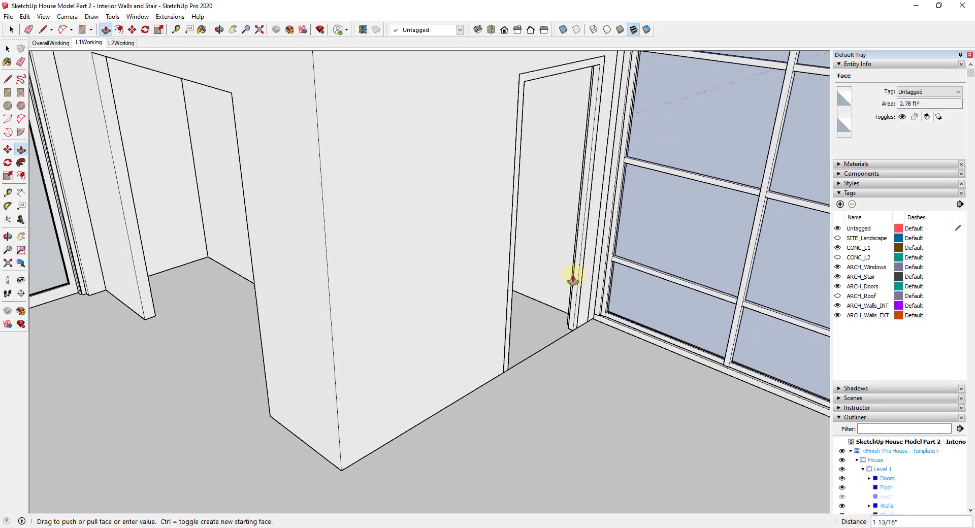
click(572, 254)
key(space)
middle_drag(594, 265, 413, 177)
key(p)
click(464, 180)
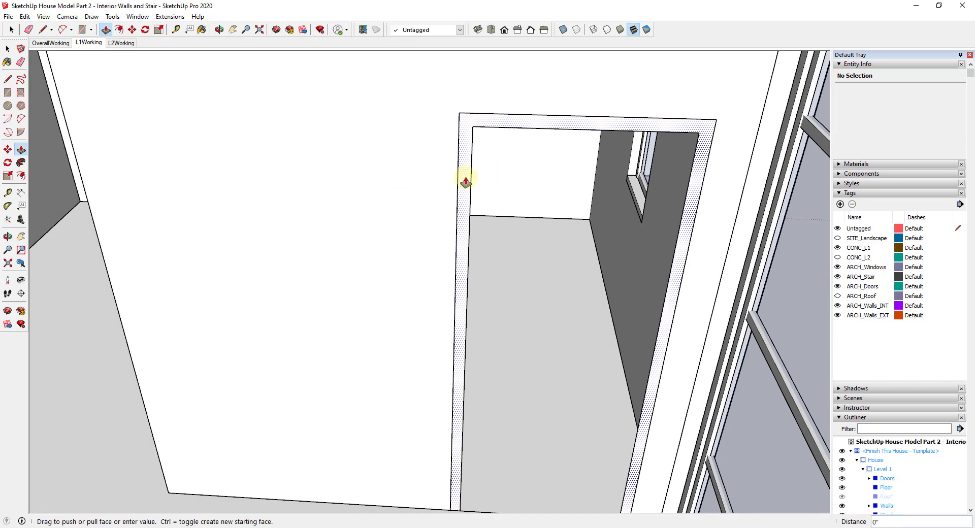
key(space)
Reverse the door frame's face and try pulling it again.
right_click(461, 171)
click(497, 269)
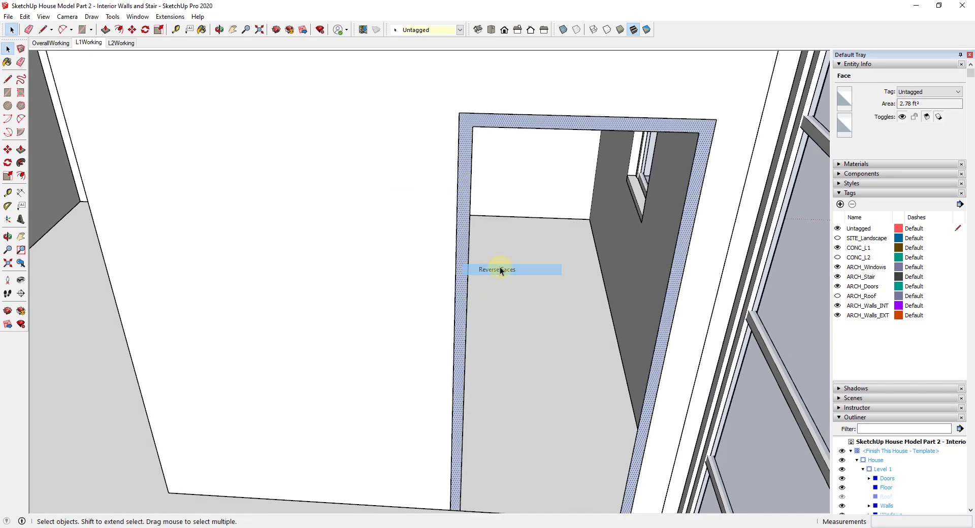
key(p)
click(463, 232)
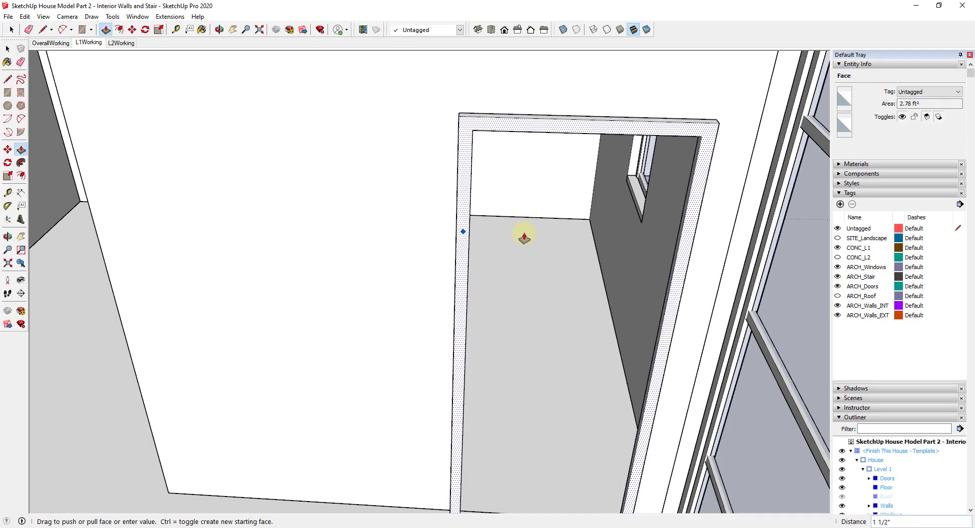
key(space)
middle_drag(563, 199, 668, 323)
scroll(746, 246, down, 2)
scroll(756, 254, up, 1)
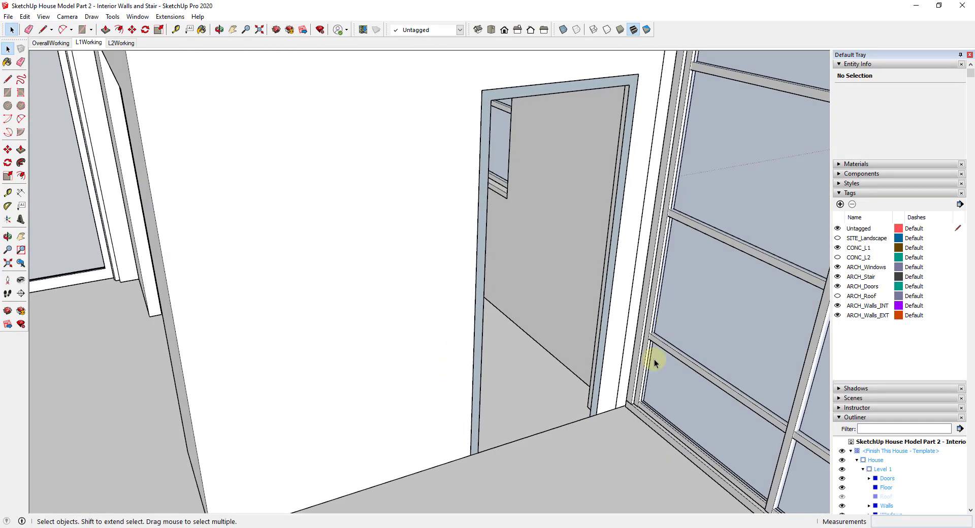
scroll(592, 410, up, 2)
key(p)
click(582, 405)
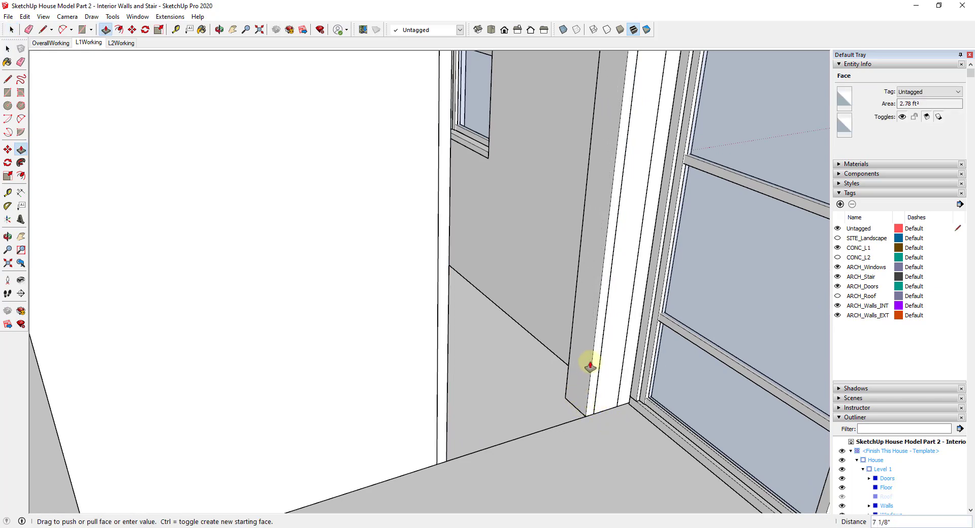
key(z)
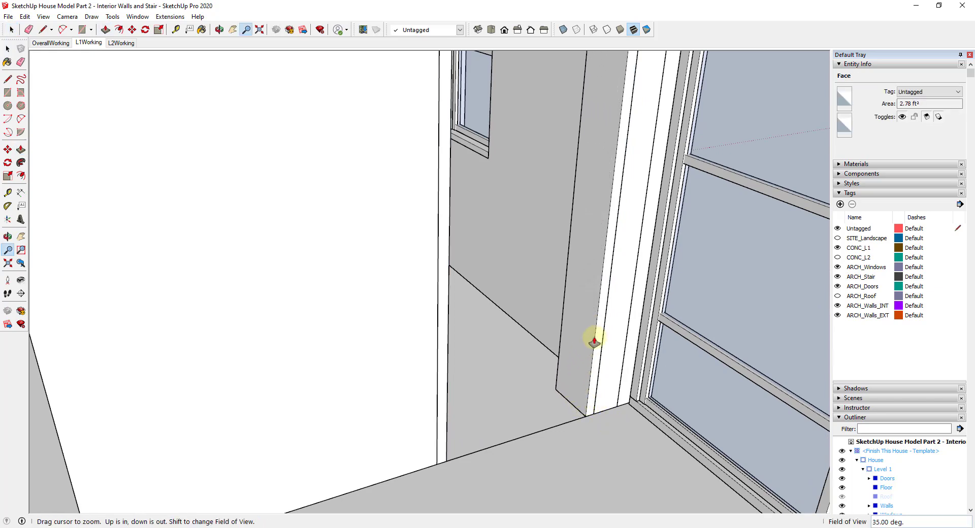
key(Escape)
Extrude the door frame face 3 5/8" to match the depth of the interior wall.
key(space)
key(p)
click(598, 342)
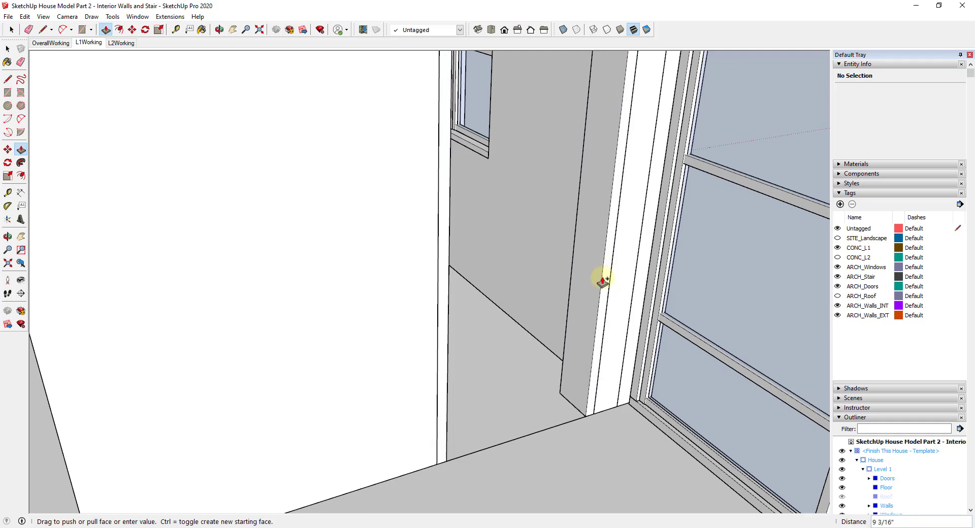
scroll(603, 283, down, 5)
middle_drag(591, 244, 586, 300)
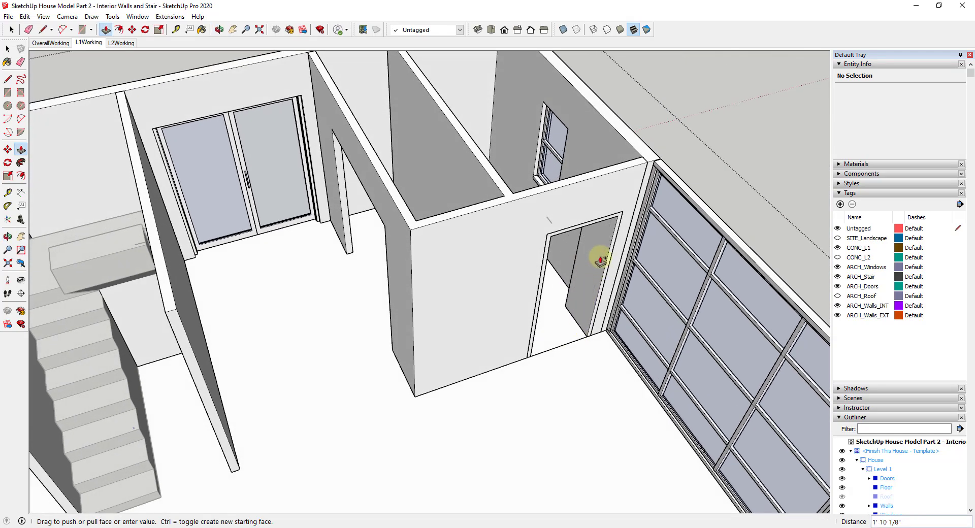
click(514, 195)
scroll(604, 213, up, 6)
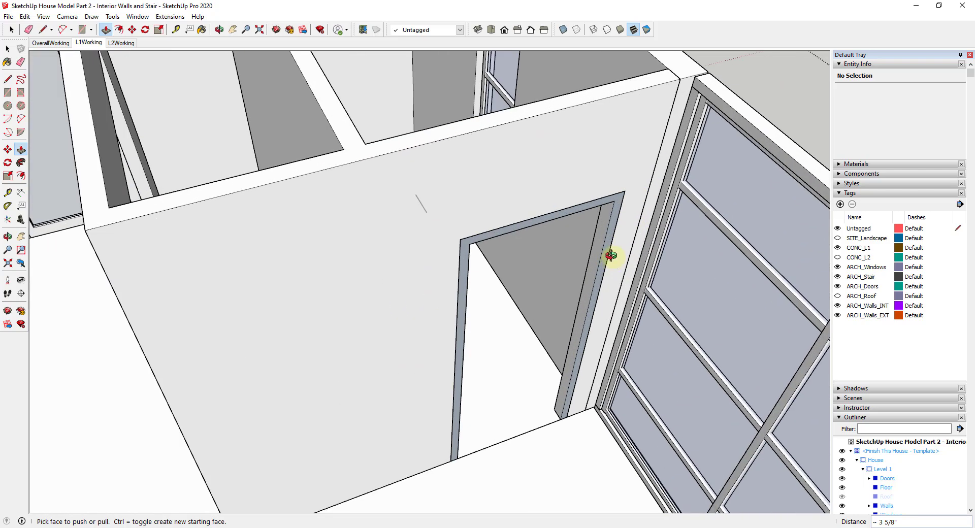
Reverse the front face of the extruded door frame.
key(space)
click(612, 220)
right_click(612, 220)
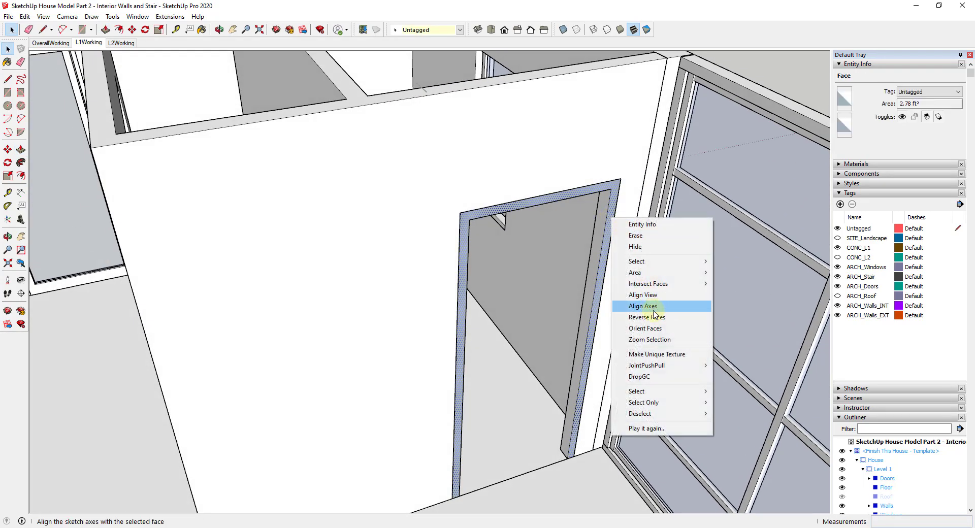
click(643, 294)
scroll(597, 297, up, 1)
Erase the leftover edge running along the floor between the two legs of the door frame.
triple_click(584, 307)
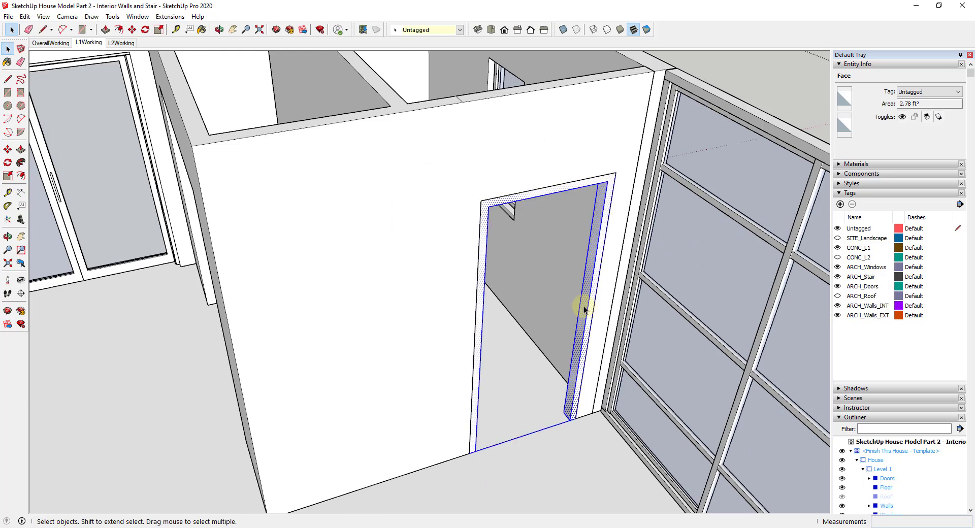
click(555, 440)
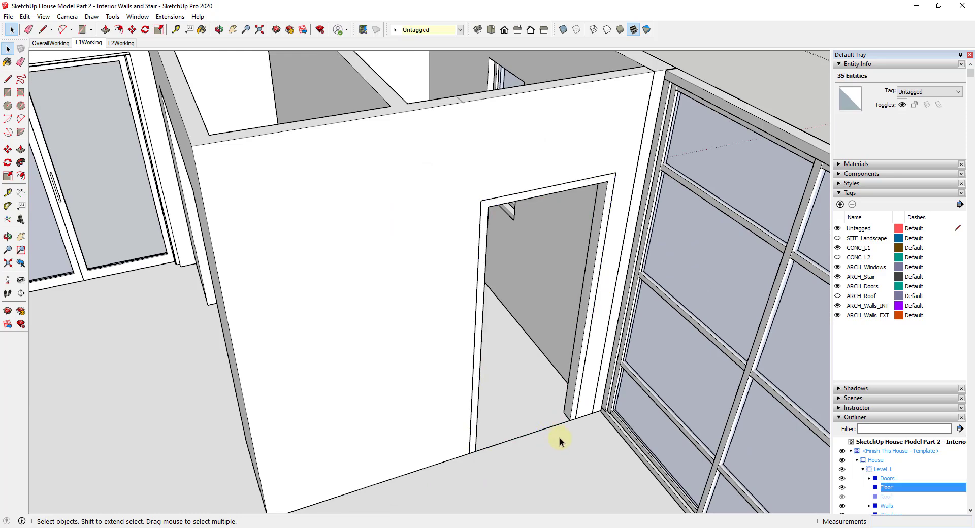
key(e)
click(547, 425)
key(space)
Select all connected door frame geometry and make it a group within Level 1.
middle_drag(486, 330, 579, 300)
triple_click(576, 289)
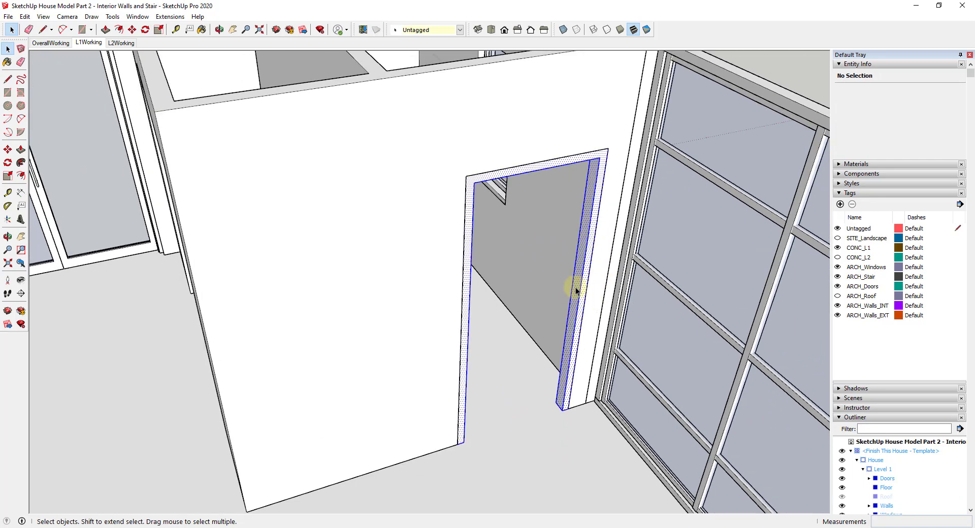
right_click(577, 287)
click(617, 375)
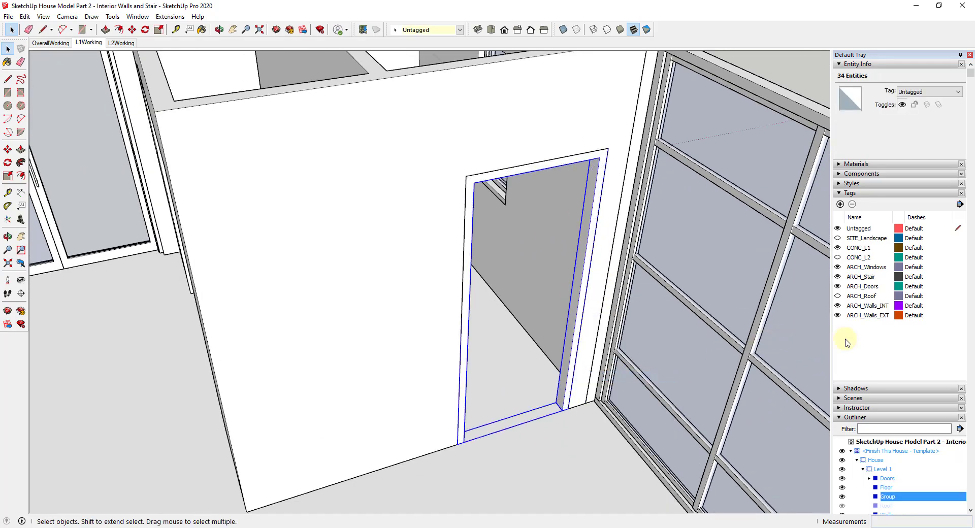
scroll(835, 244, down, 3)
click(894, 343)
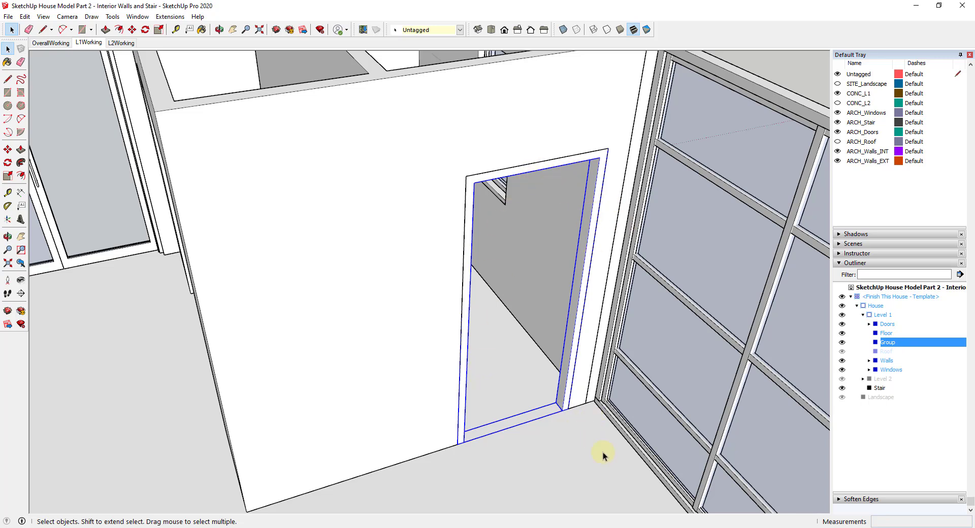
scroll(584, 415, down, 3)
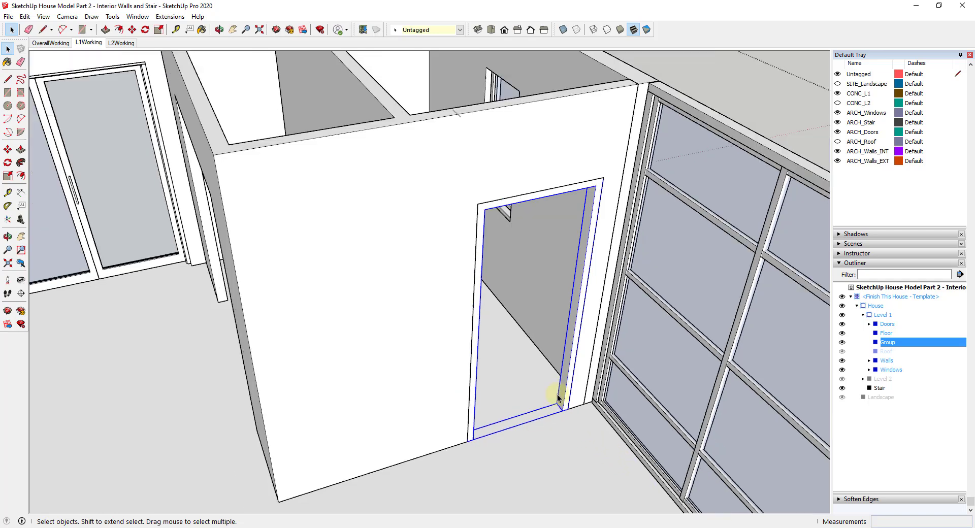
scroll(585, 410, up, 2)
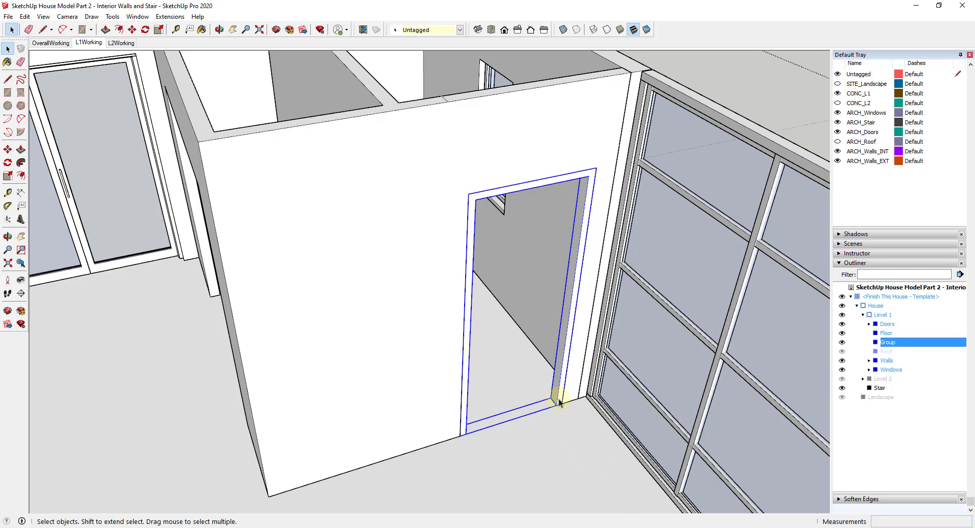
scroll(558, 345, down, 1)
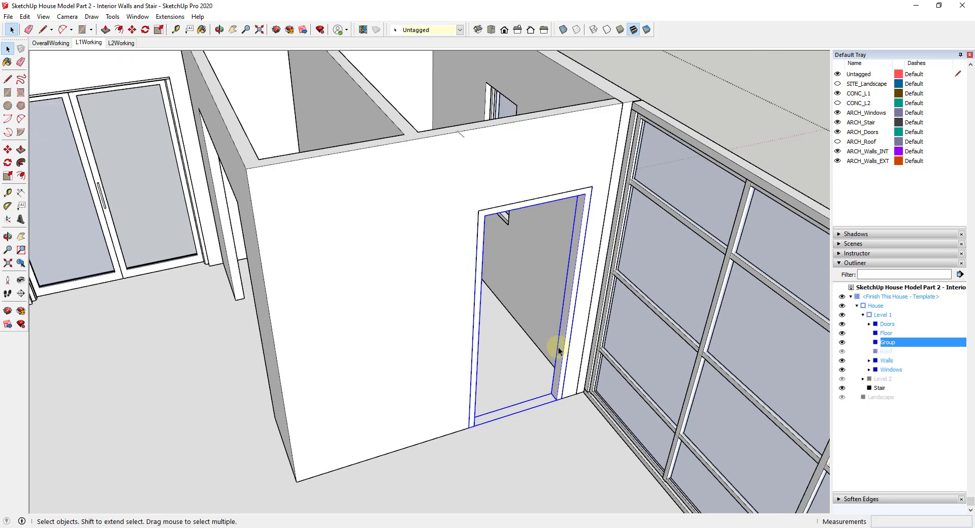
Rename the new door frame group in Level 1 as "Door 1".
double_click(887, 344)
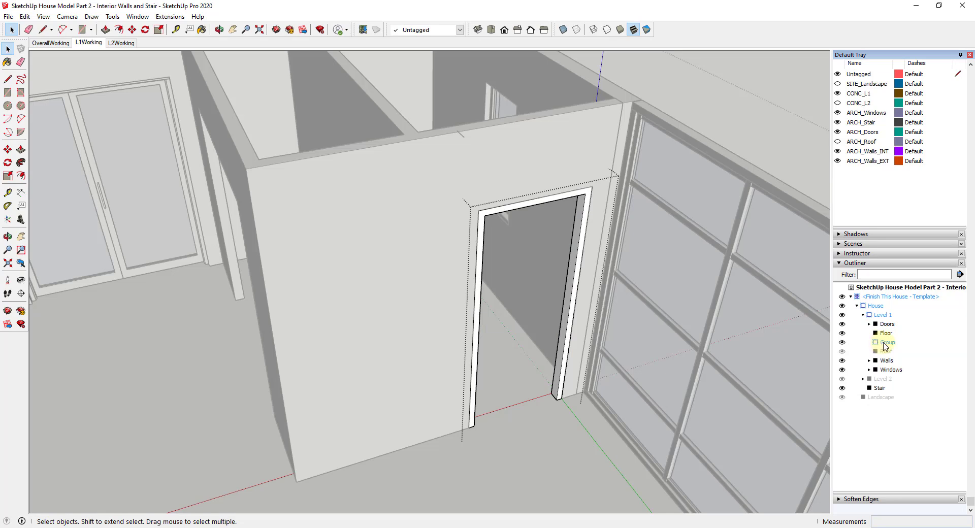
click(886, 344)
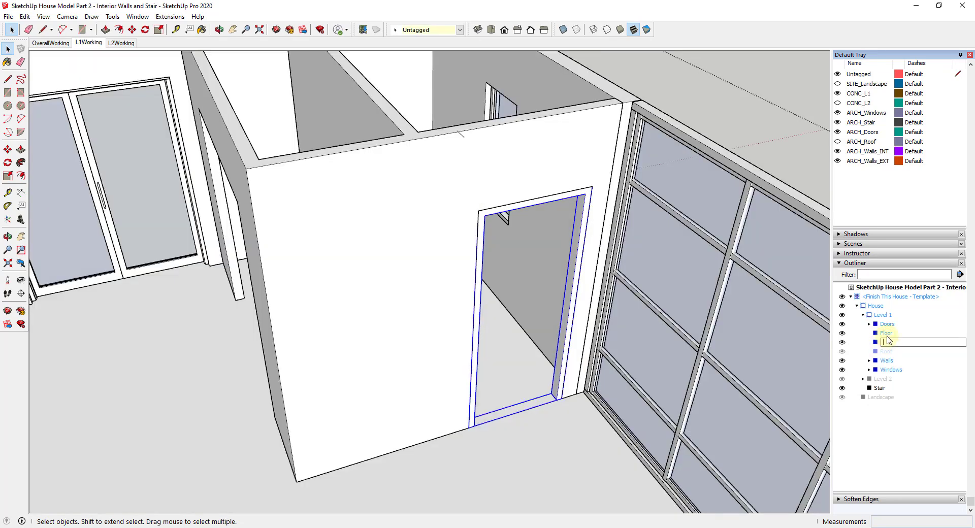
key(Escape)
click(887, 343)
key(Return)
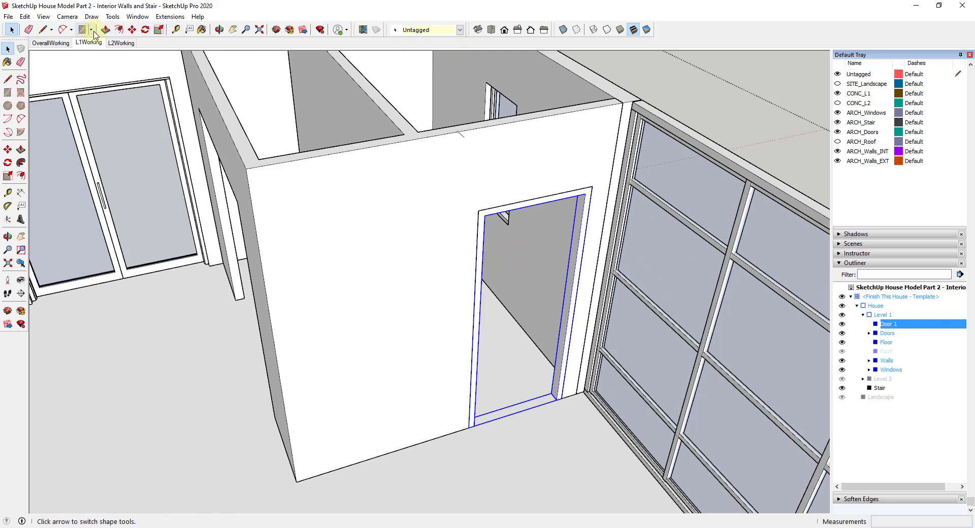
Measure the door frame's outer width and height, starting from its upper corner.
click(175, 29)
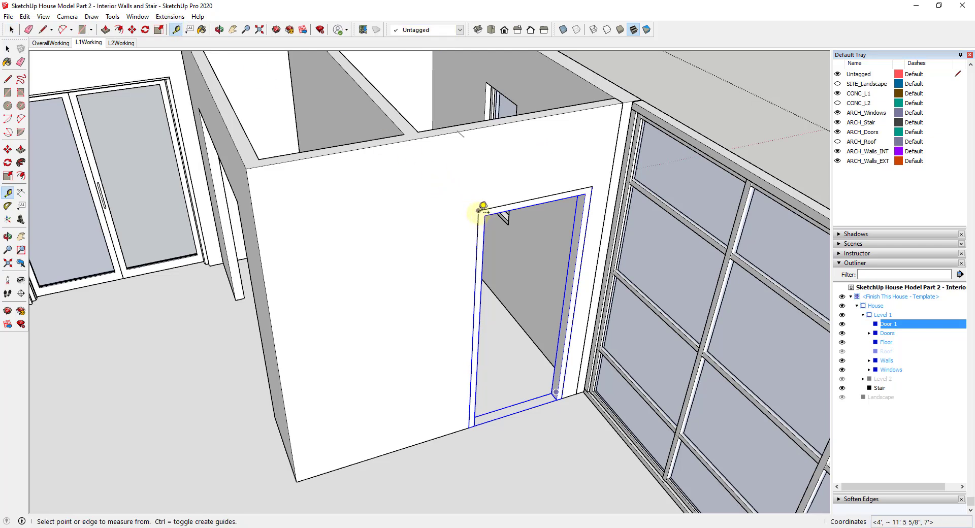
click(478, 210)
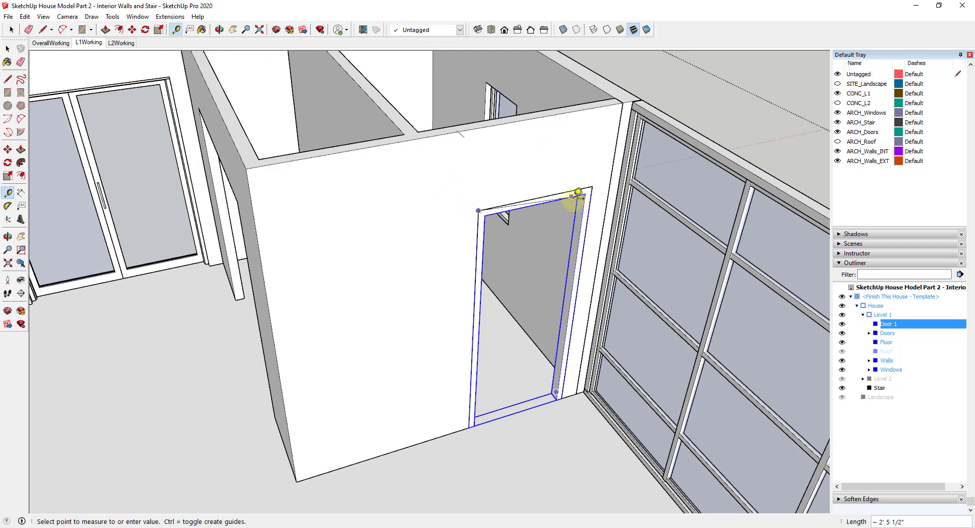
click(477, 418)
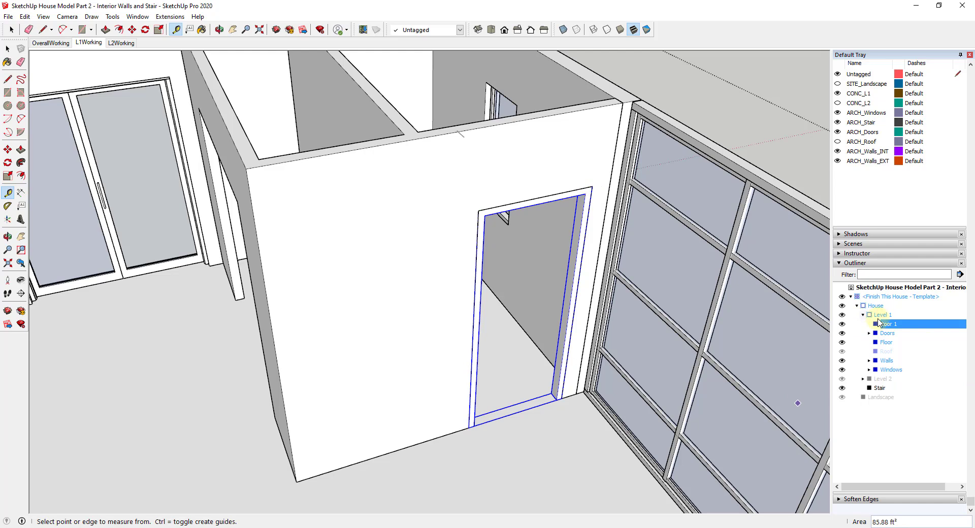
Rename the Door 1 group as "Door 1 - 3'0" x 7'0"H".
double_click(893, 324)
click(907, 325)
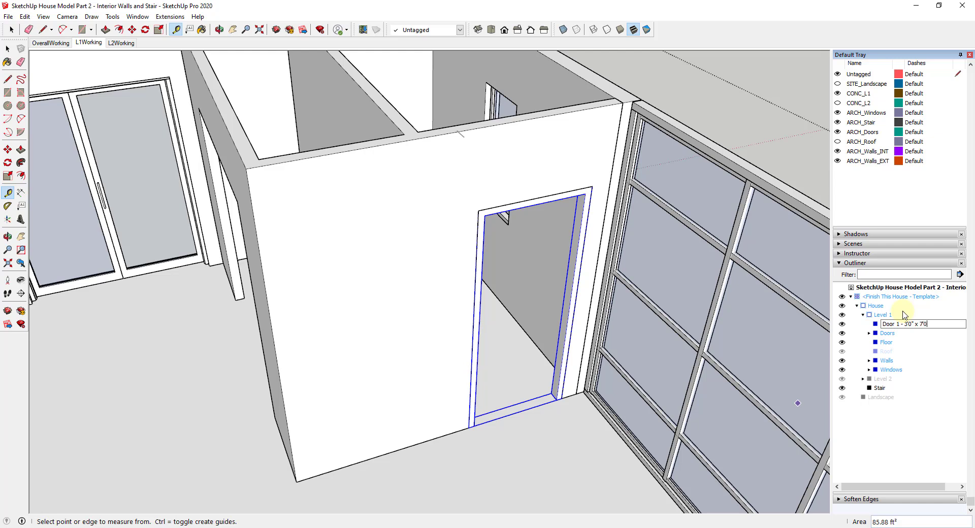
key(Return)
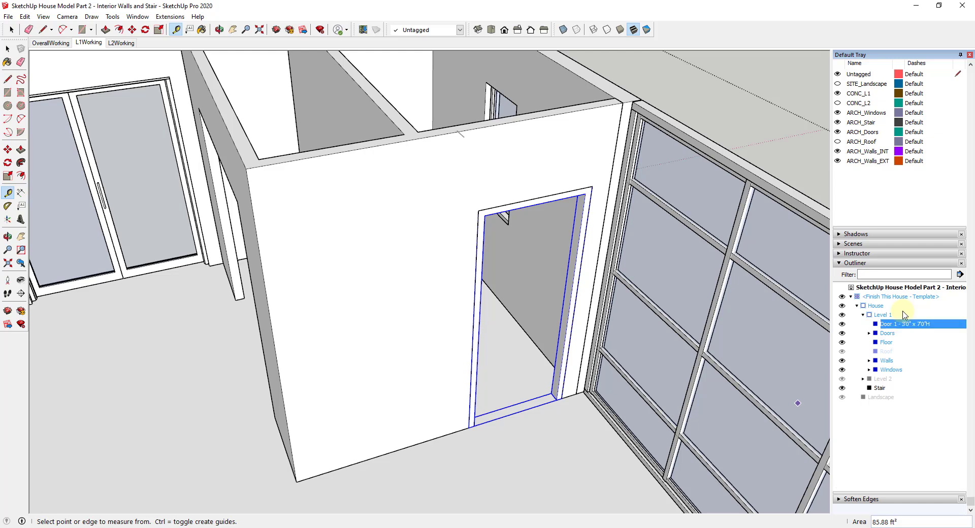
Inside the Door 1 group, select all the connected frame geometry and make it a nested group.
double_click(875, 327)
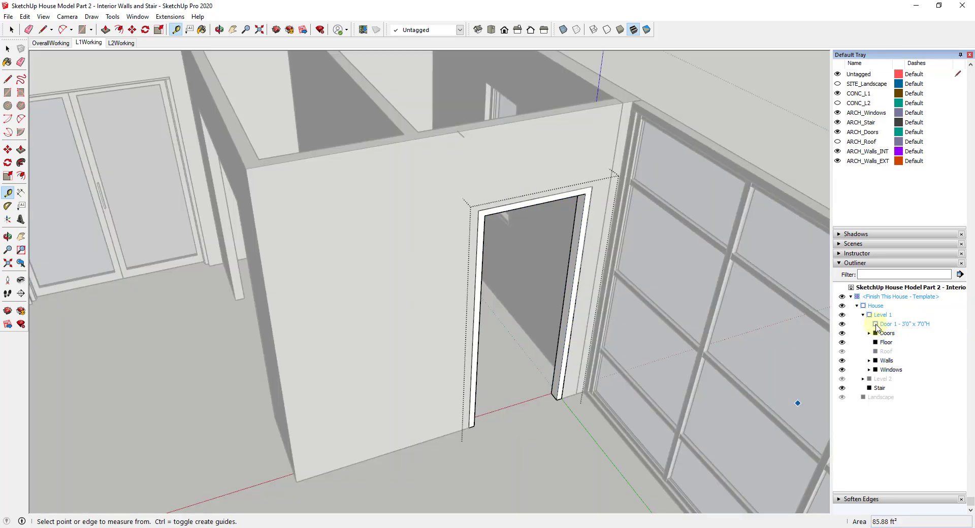
triple_click(577, 236)
right_click(573, 232)
click(625, 325)
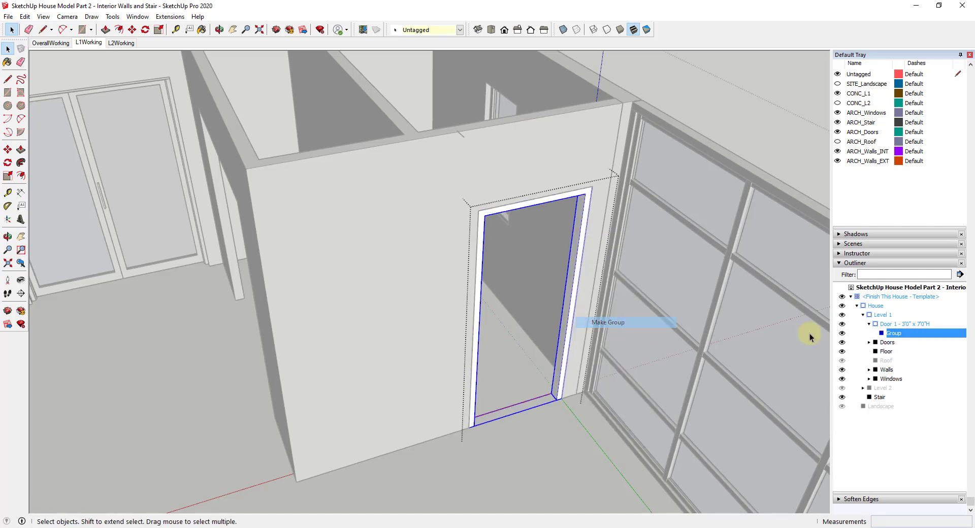
Rename the nested frame group as "Frame" and collapse the Door 1 group in the Outliner.
right_click(895, 338)
click(909, 330)
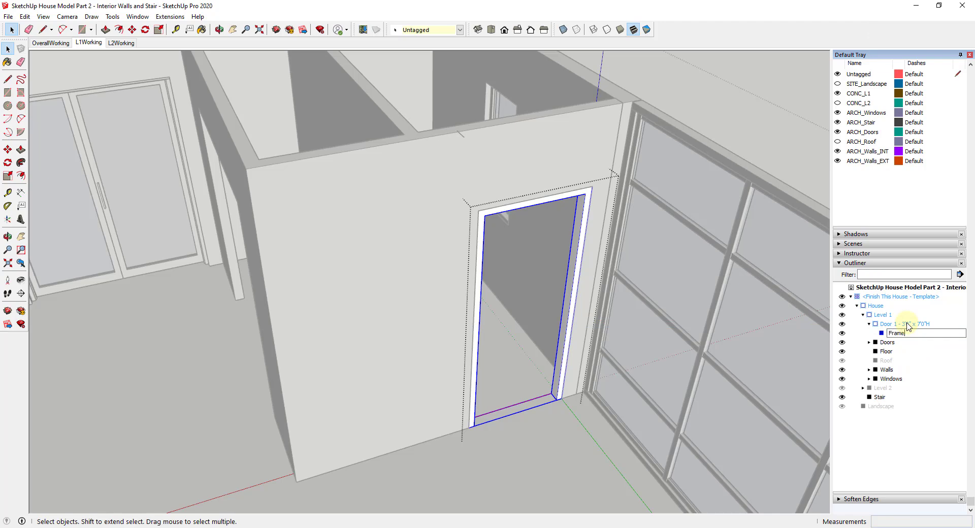
text(Frame)
key(Return)
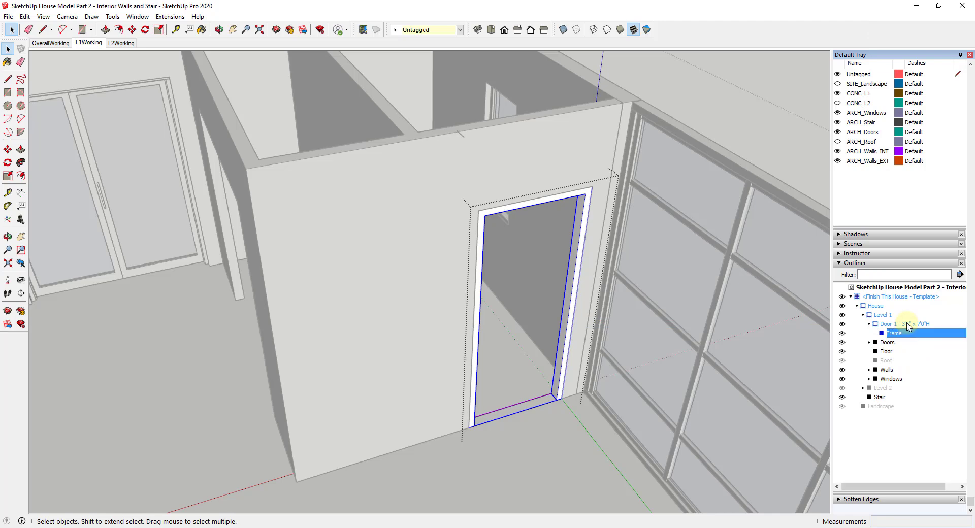
click(869, 323)
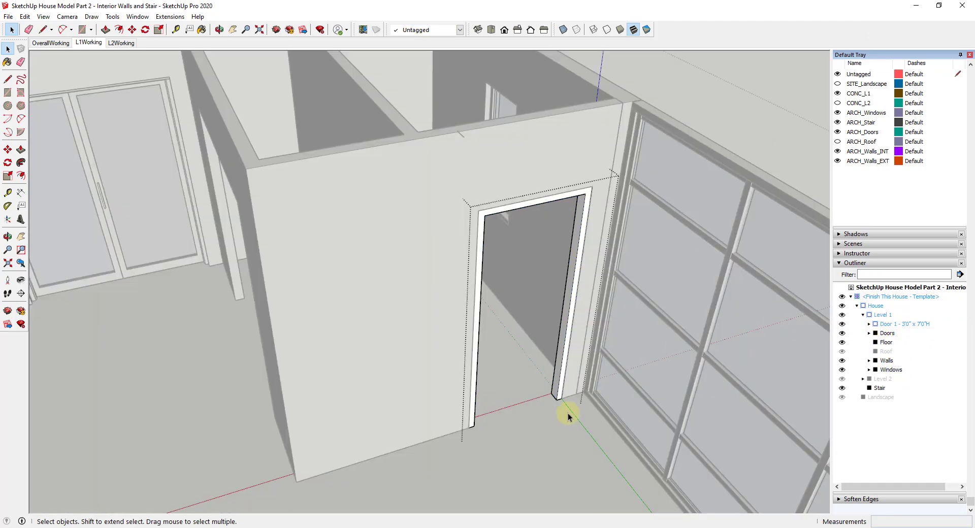
Inside Door 1, draw a rectangle filling the frame opening from a lower inner corner to the opposite upper inner corner.
key(o)
drag(553, 318, 754, 516)
middle_drag(754, 515, 954, 406)
scroll(607, 208, down, 3)
scroll(606, 208, up, 2)
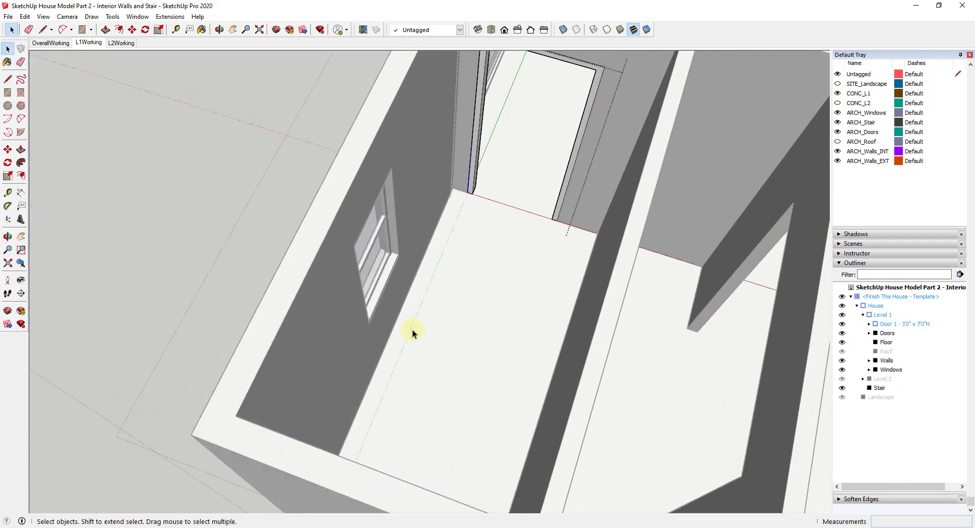
scroll(539, 124, down, 3)
scroll(529, 208, up, 3)
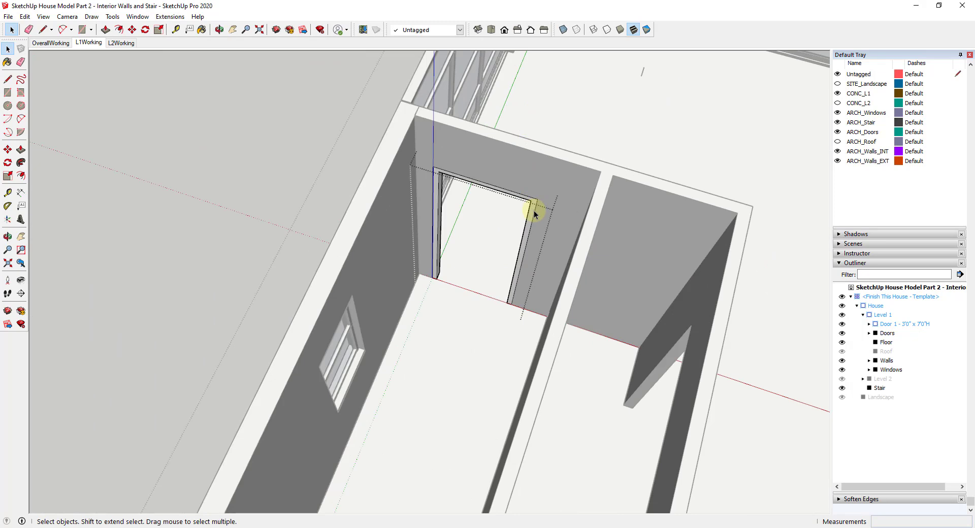
scroll(440, 282, up, 1)
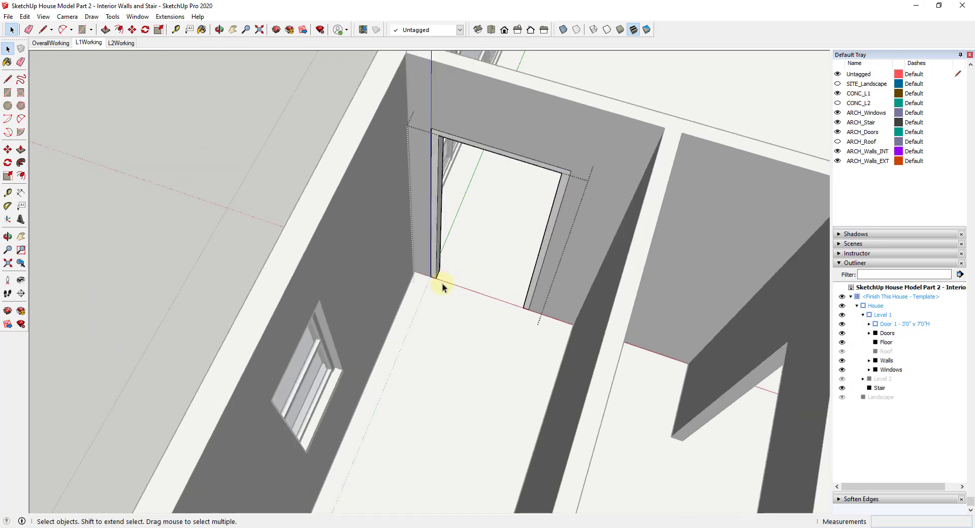
key(l)
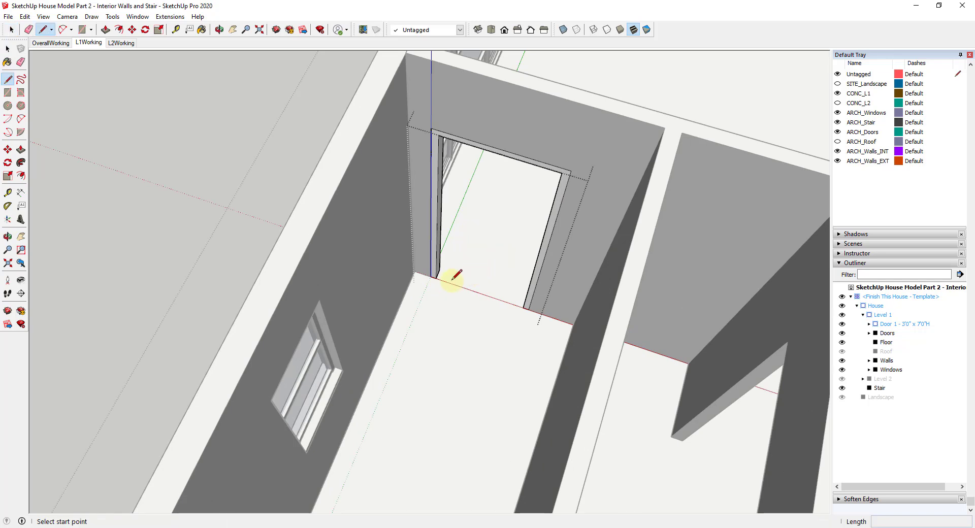
scroll(444, 277, up, 2)
scroll(427, 271, up, 1)
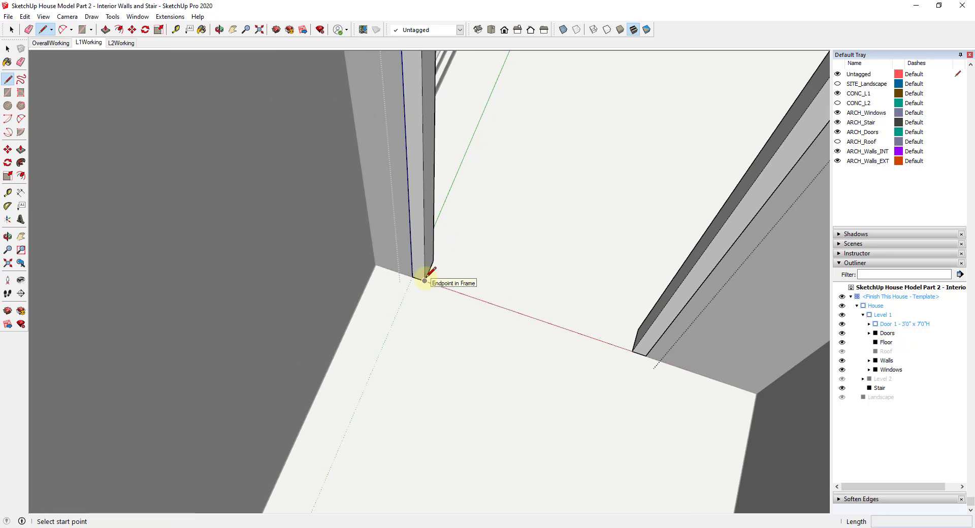
click(425, 279)
scroll(426, 278, down, 3)
key(r)
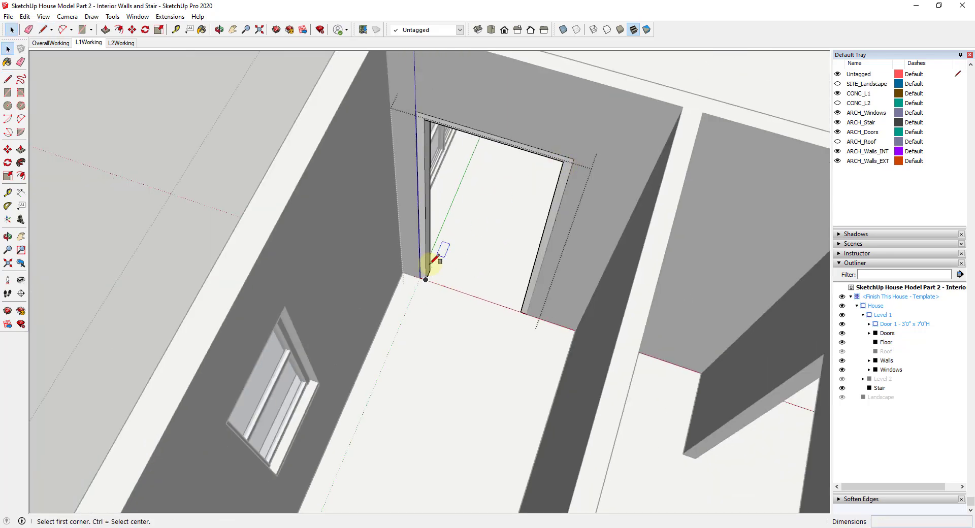
click(425, 278)
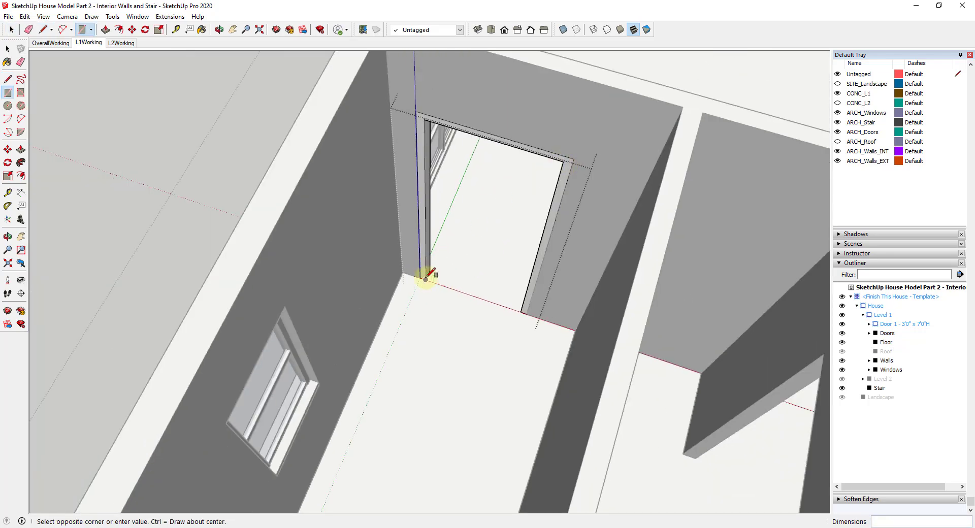
click(563, 162)
key(space)
Extrude the door face about 1 13/16", up to the midpoint of the interior wall's thickness.
middle_drag(550, 212, 233, 191)
scroll(559, 258, down, 3)
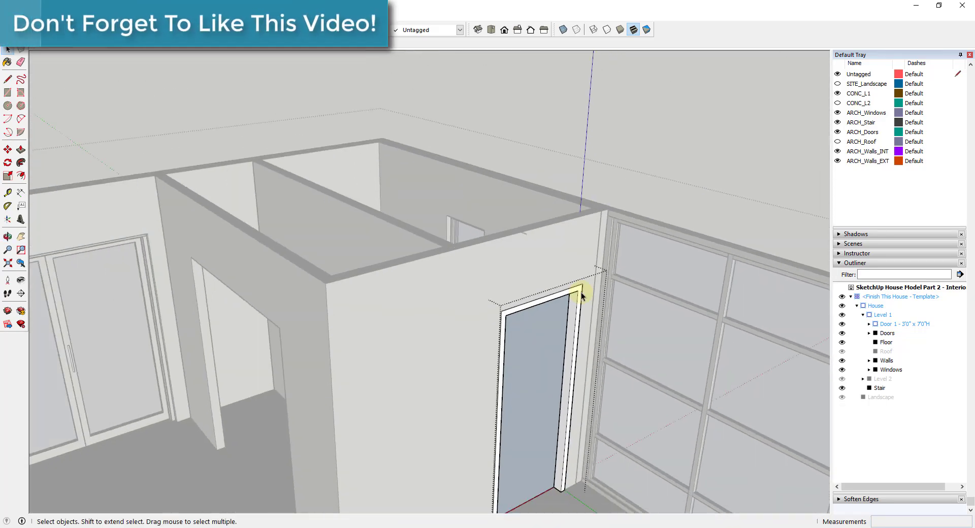
scroll(561, 339, up, 3)
key(p)
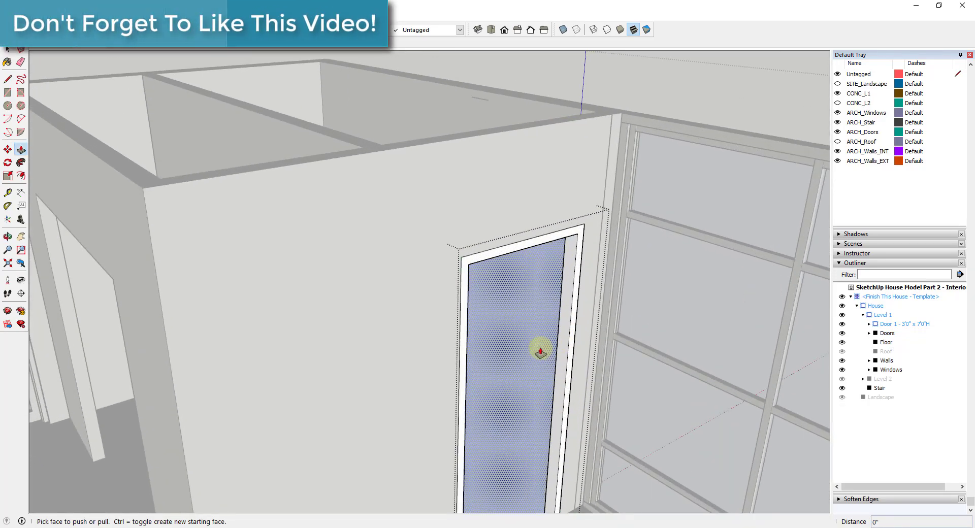
click(550, 334)
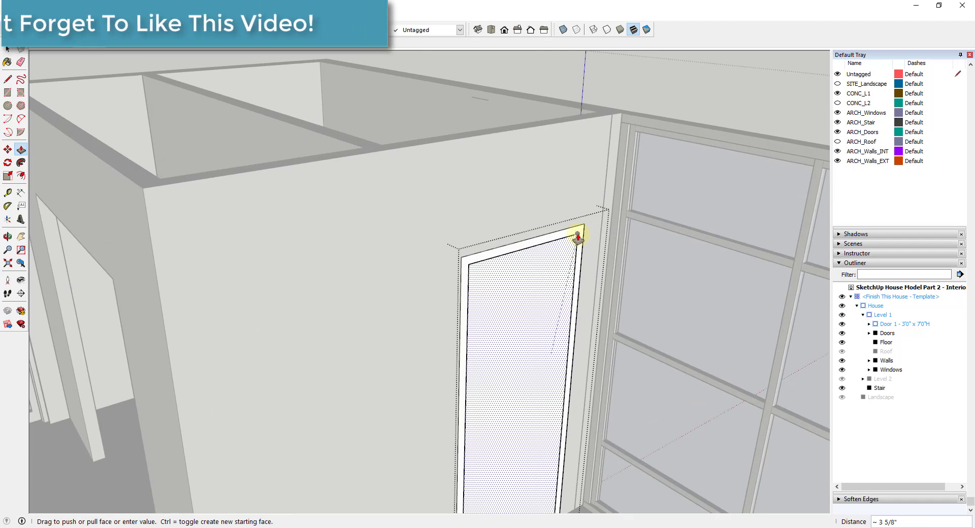
scroll(557, 365, down, 2)
scroll(556, 365, down, 3)
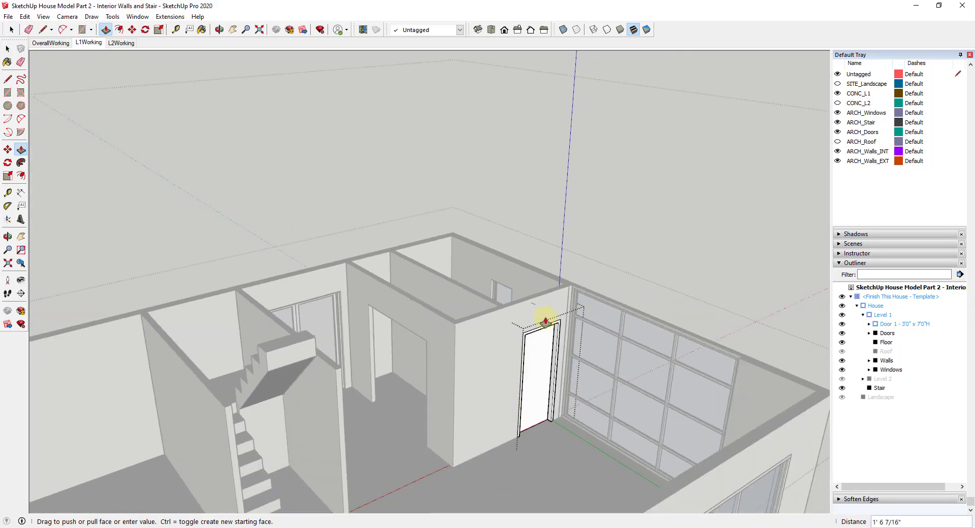
scroll(572, 285, up, 5)
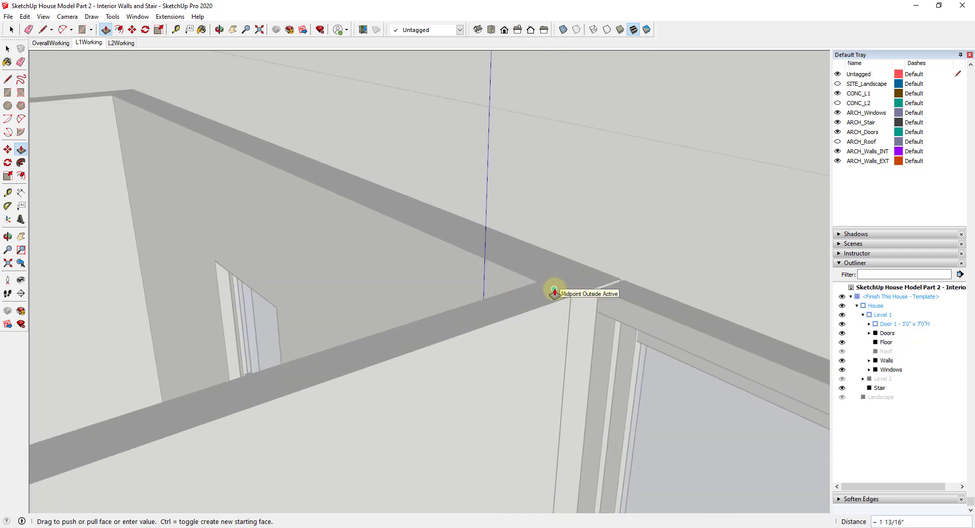
click(555, 288)
scroll(556, 281, down, 5)
scroll(511, 441, up, 5)
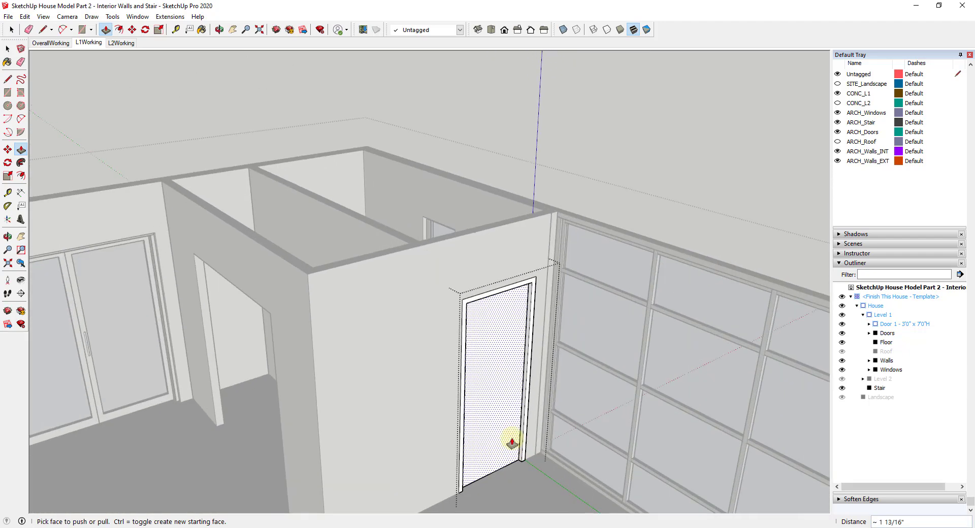
scroll(515, 413, down, 4)
key(space)
Place a horizontal section plane through the door and examine the cut door panel and frame from the top view.
middle_drag(510, 404, 561, 453)
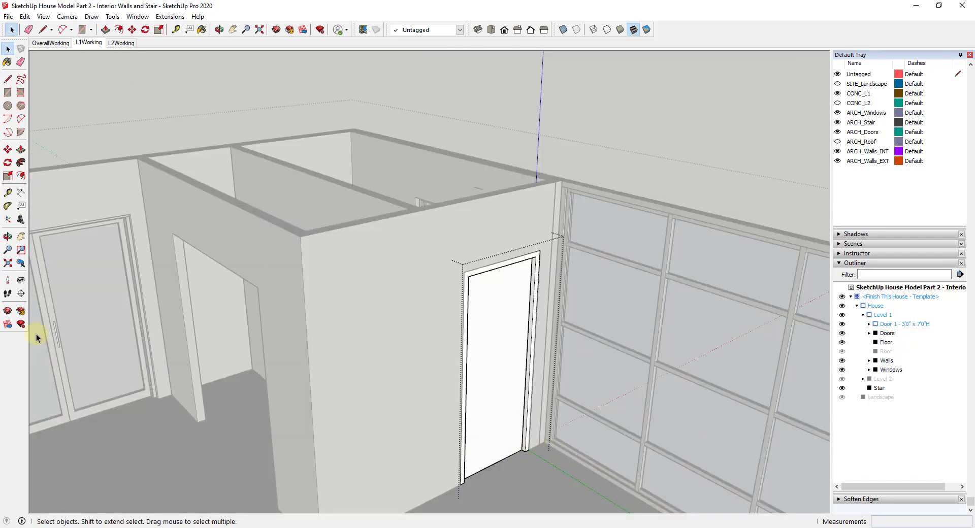
click(20, 293)
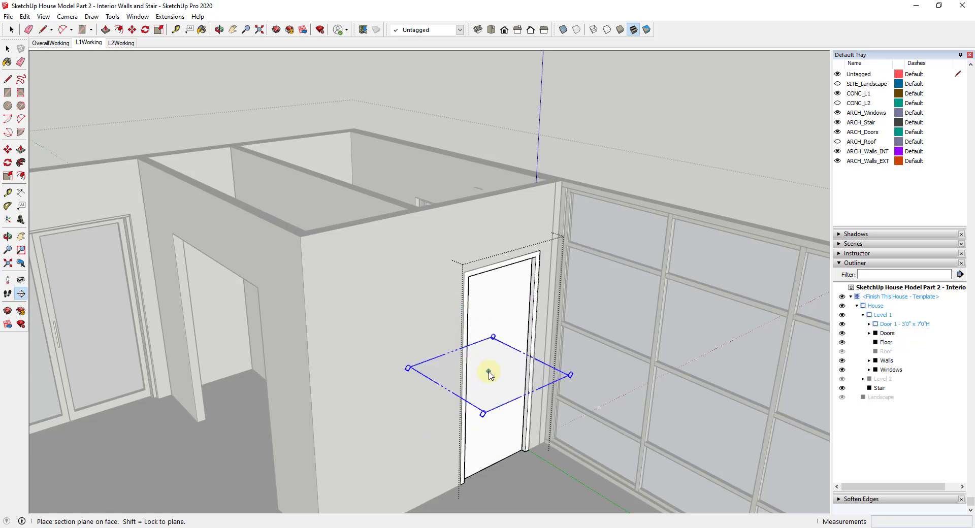
click(490, 375)
click(556, 298)
click(491, 29)
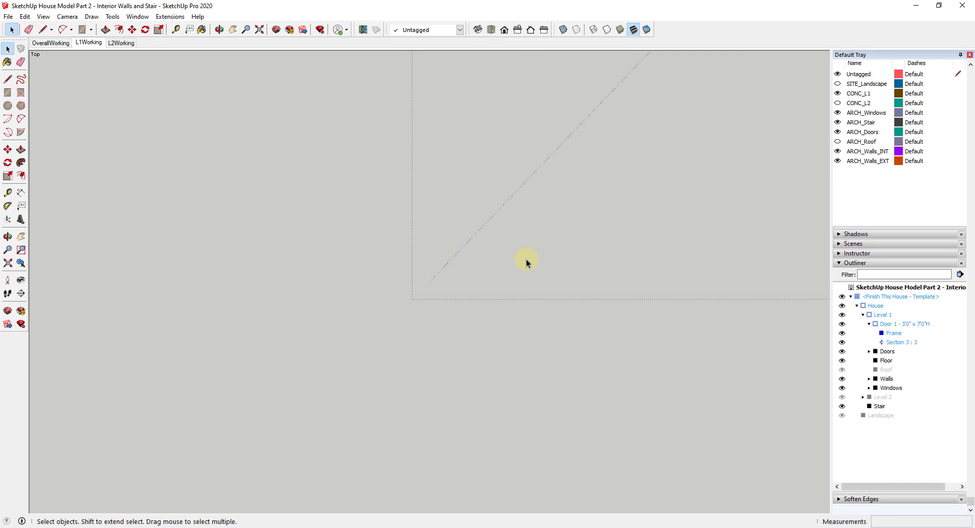
scroll(311, 223, down, 6)
scroll(420, 163, up, 3)
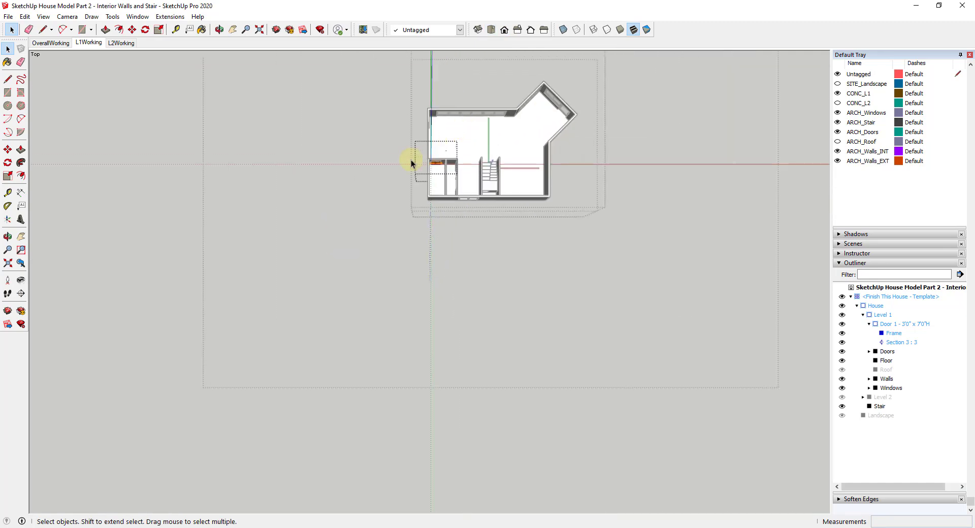
scroll(420, 163, up, 10)
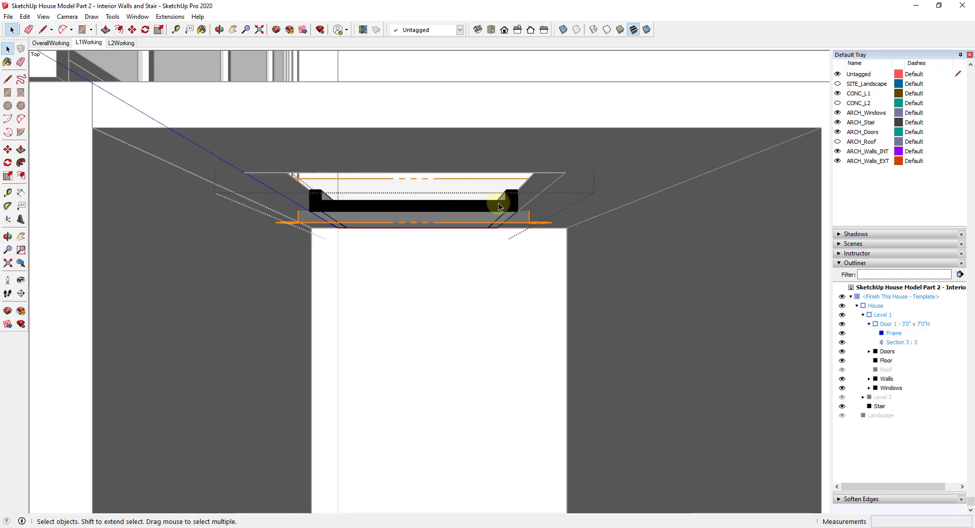
Delete the section plane from the Door 1 group.
click(481, 186)
scroll(481, 186, down, 3)
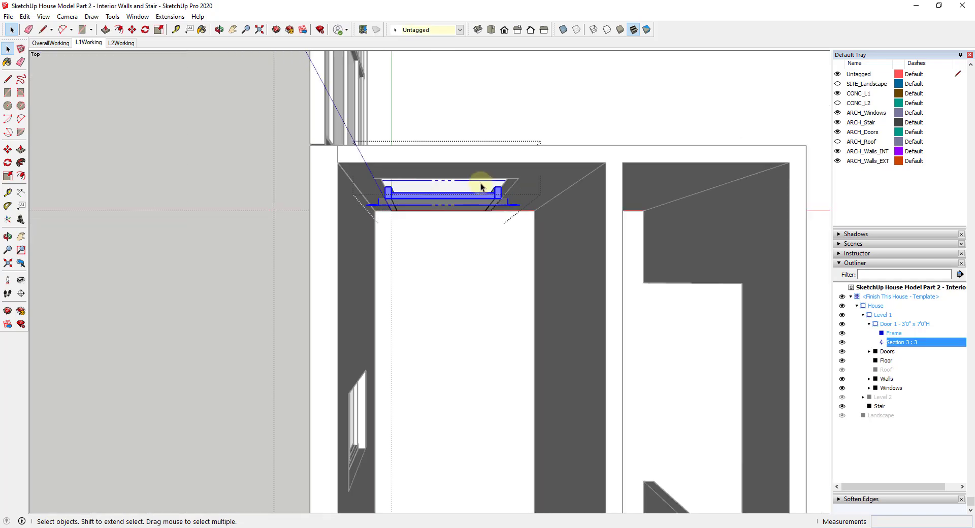
key(Delete)
Select the door panel geometry inside the frame and make it a separate group within Door 1.
scroll(502, 218, down, 3)
middle_drag(507, 227, 464, 157)
click(465, 157)
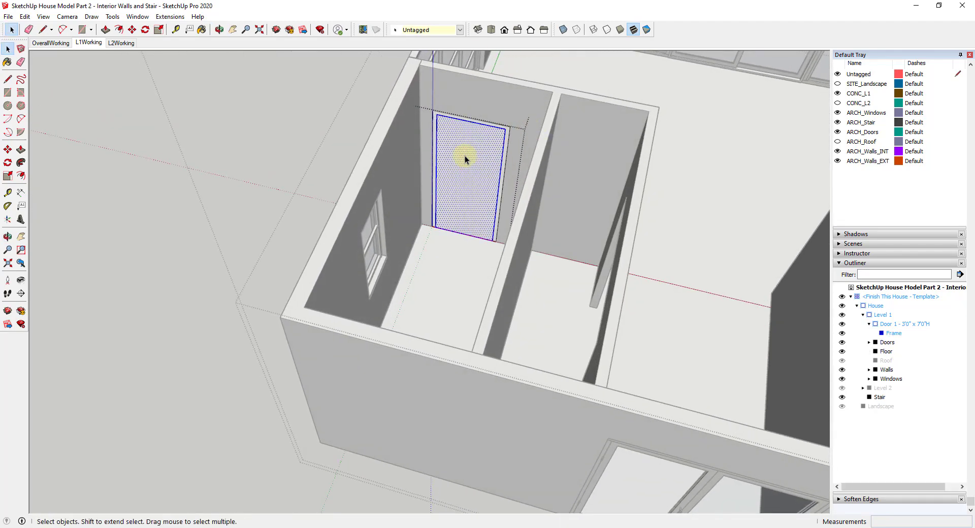
middle_drag(528, 158, 574, 309)
right_click(530, 332)
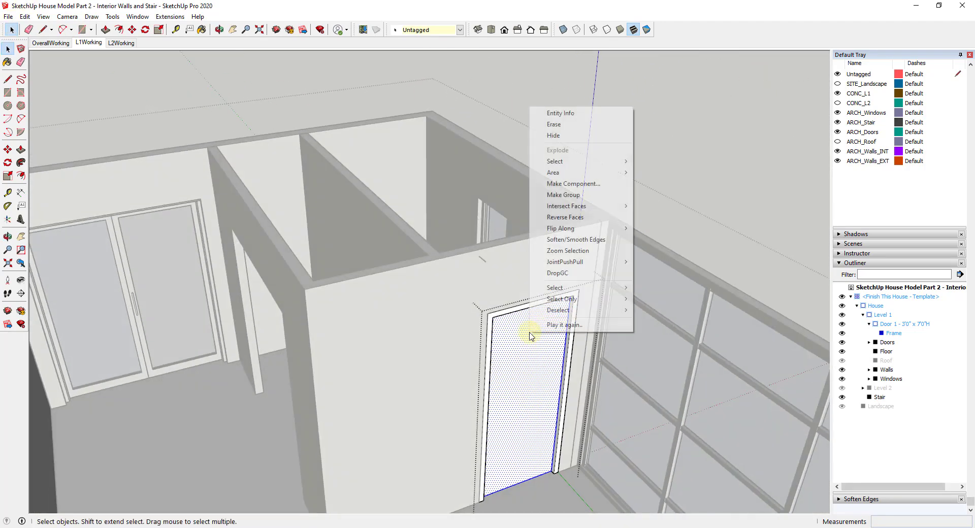
click(568, 195)
Rename the new door panel group inside Door 1 as Leaf.
right_click(901, 345)
click(898, 339)
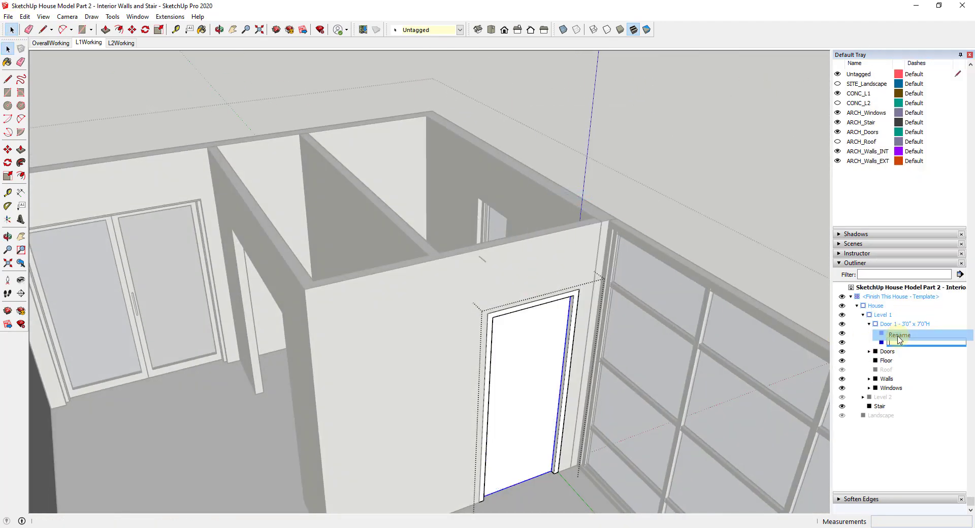
text(Lea)
key(Return)
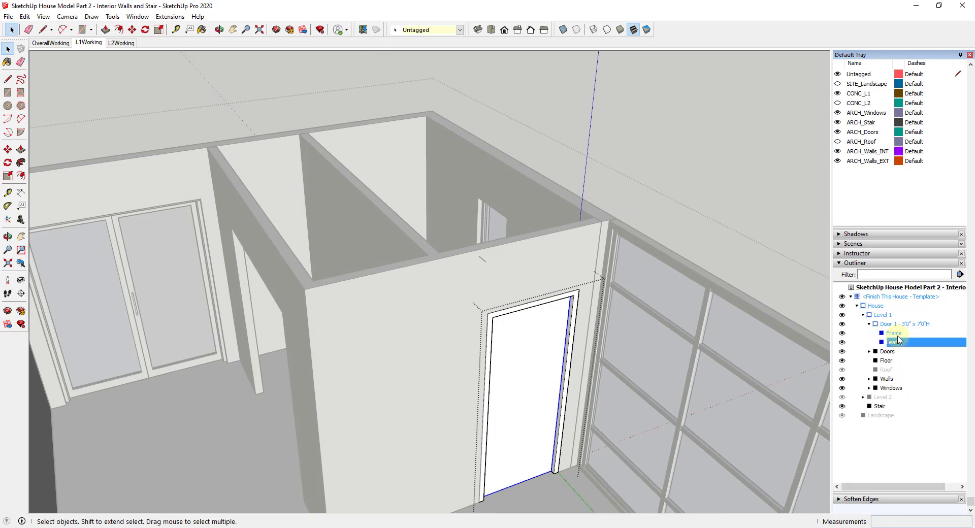
Place a horizontal section plane through the house at door height, keeping its default name and symbol.
middle_drag(747, 330, 436, 296)
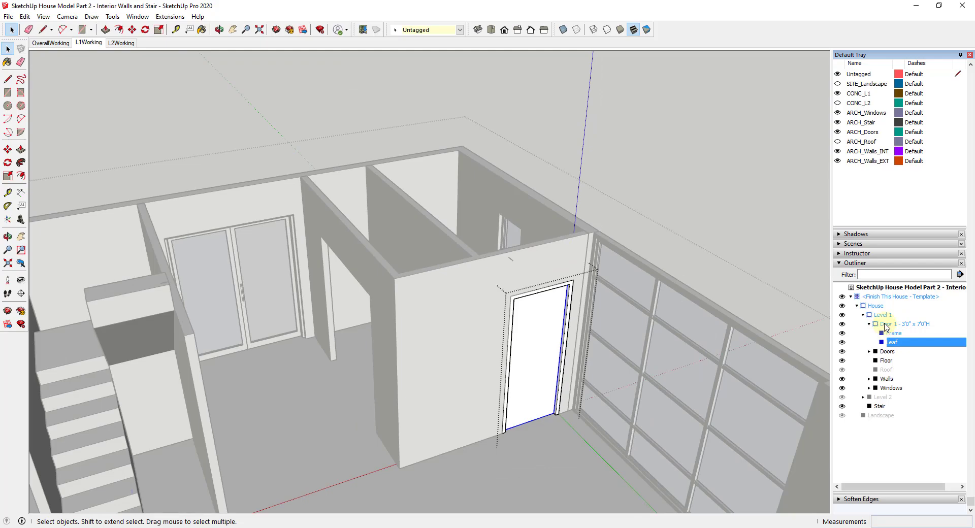
middle_drag(616, 437, 916, 275)
scroll(692, 244, down, 1)
scroll(400, 227, up, 5)
middle_drag(427, 268, 404, 336)
click(485, 350)
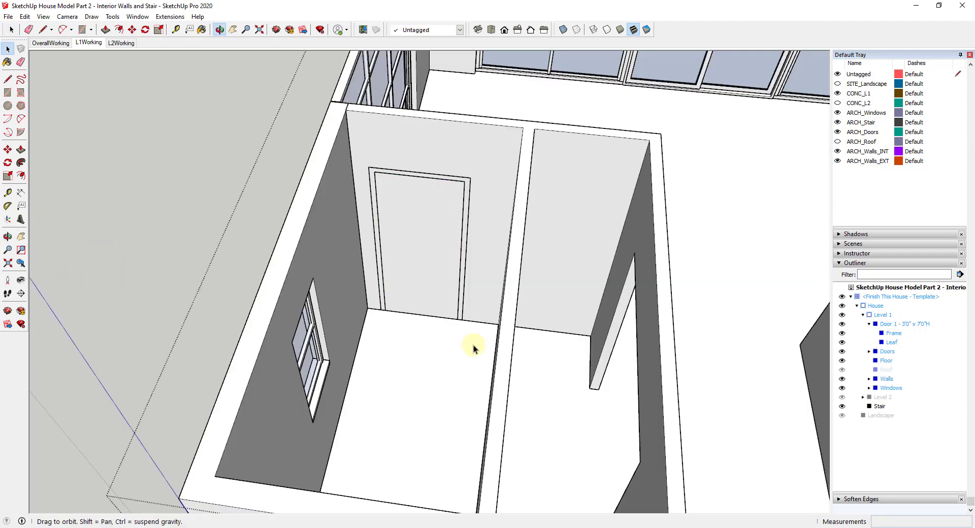
click(237, 211)
click(21, 293)
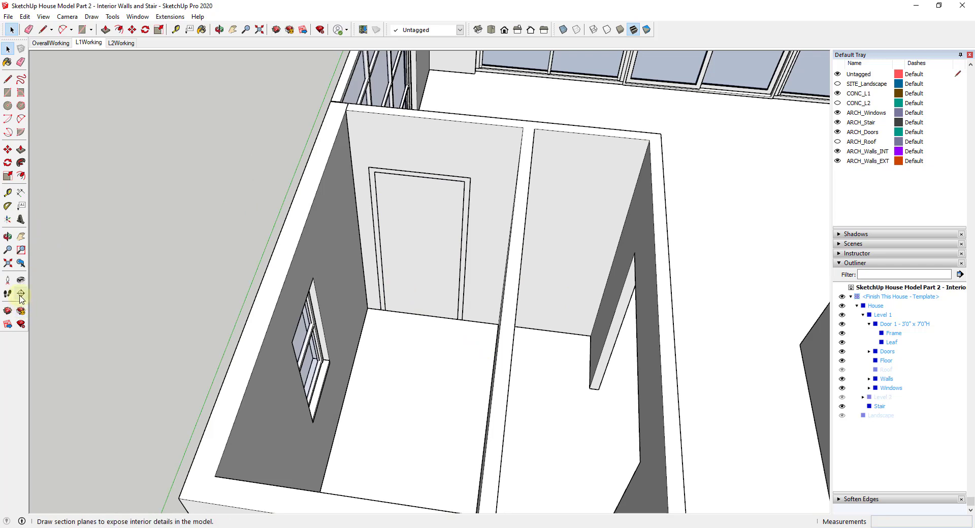
click(419, 260)
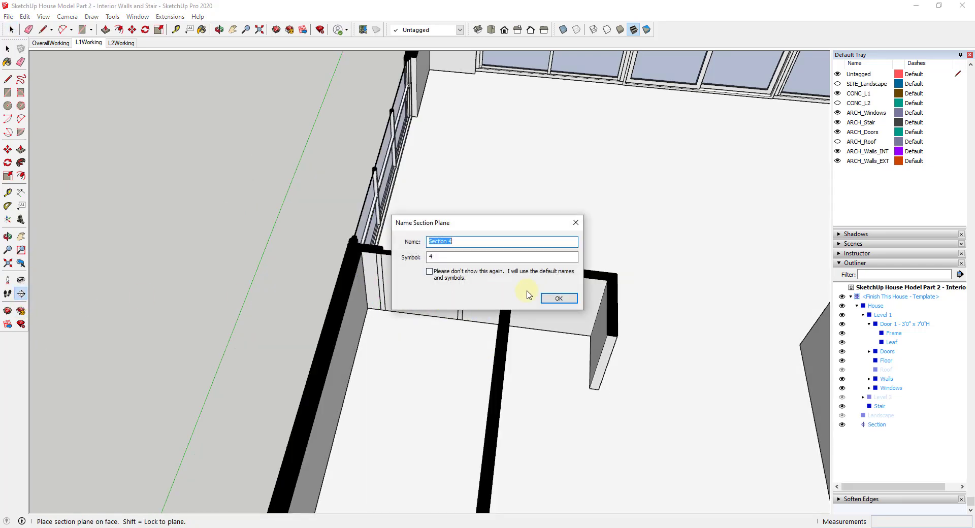
click(562, 298)
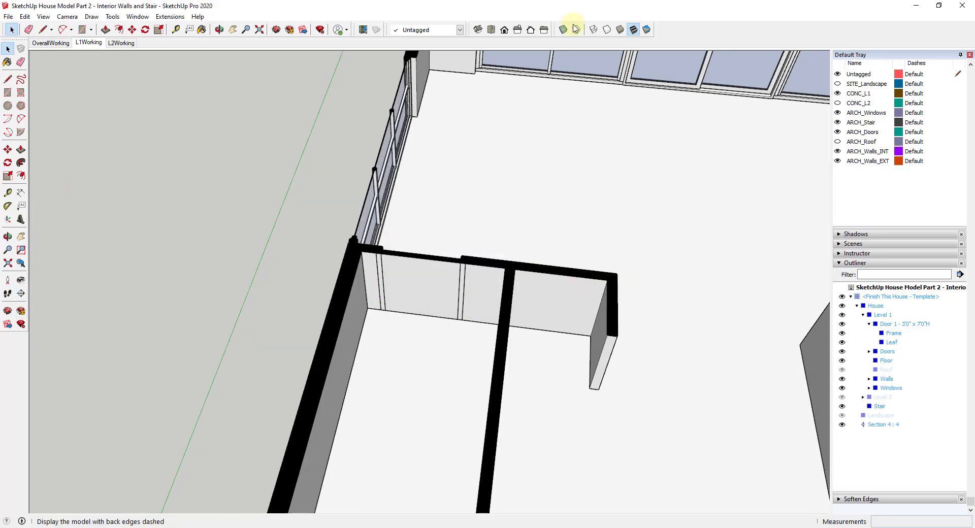
Examine the cut door and walls from the top view, and delete the section plane.
click(491, 30)
scroll(312, 269, up, 5)
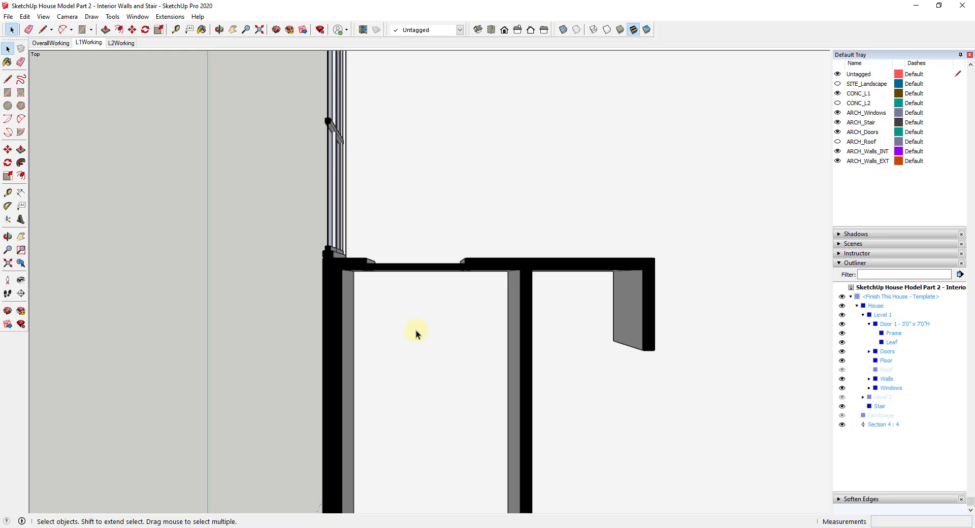
scroll(416, 333, down, 2)
middle_drag(422, 328, 504, 286)
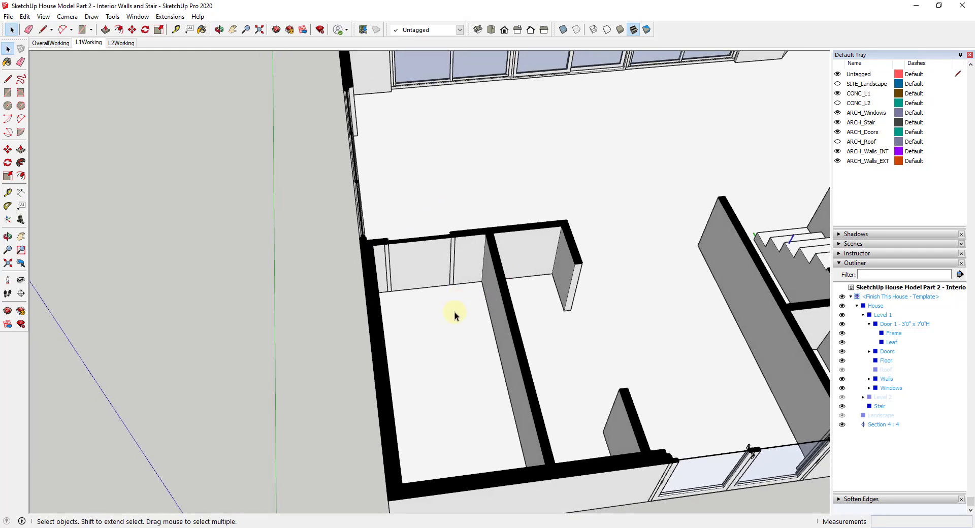
scroll(461, 324, down, 5)
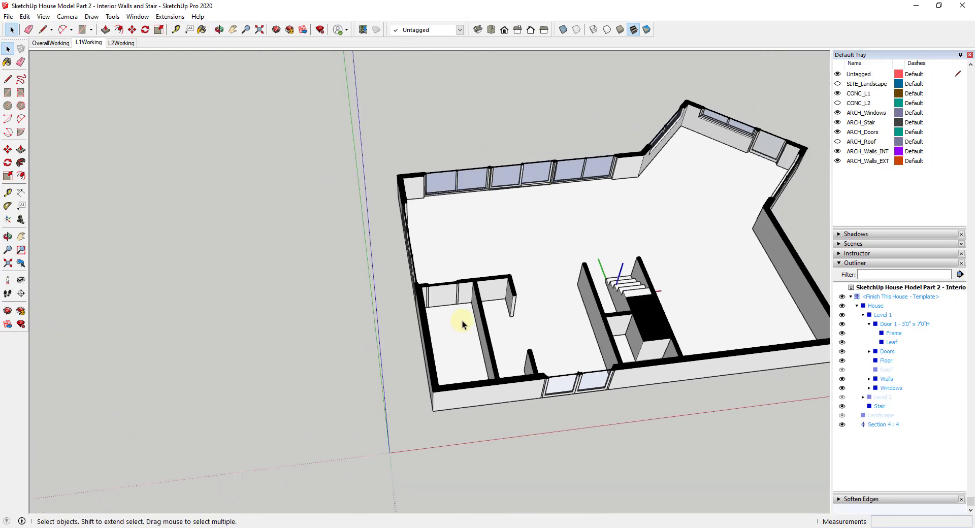
click(879, 425)
key(Delete)
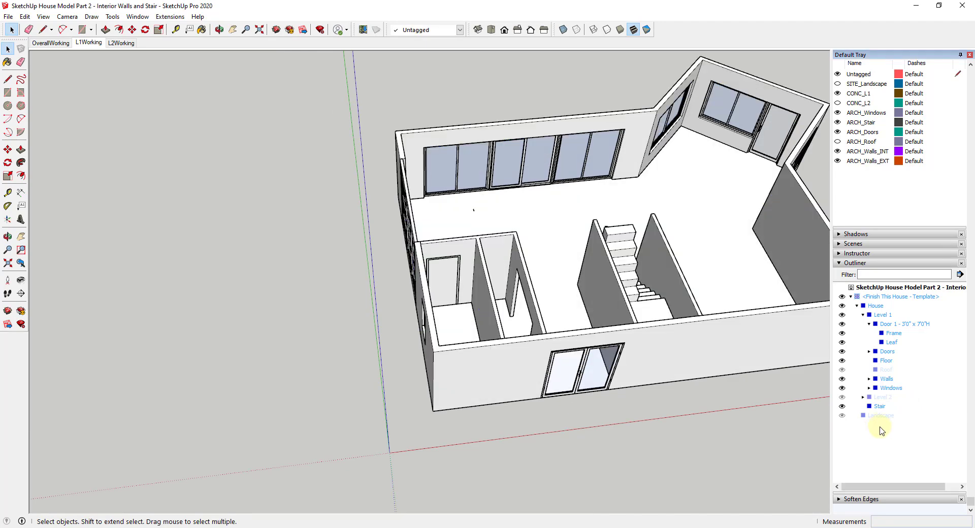
Inside the Door 1 group, draw a 2'8" line into the room, perpendicular to the door, from the frame's inner corner nearest the exterior wall.
click(449, 257)
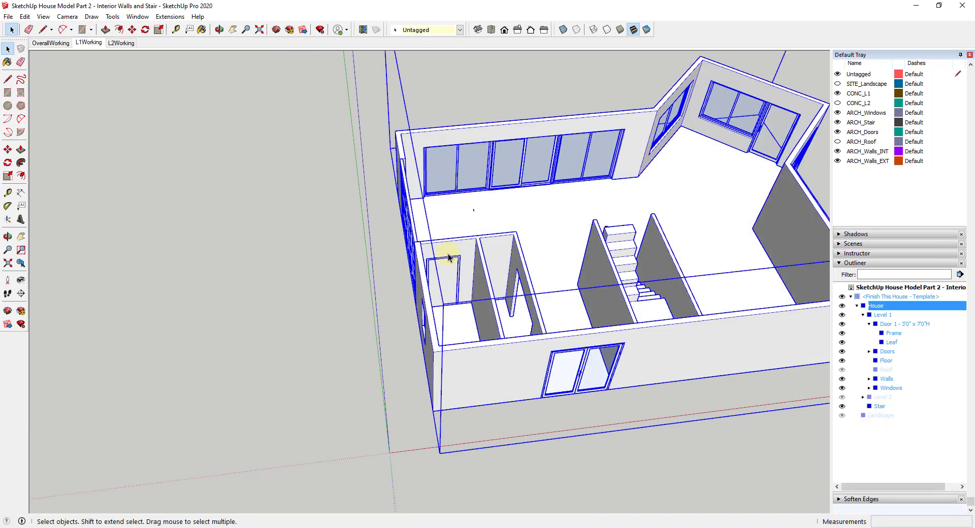
double_click(885, 327)
scroll(452, 290, up, 5)
middle_drag(453, 290, 406, 302)
scroll(412, 297, up, 5)
scroll(412, 297, up, 2)
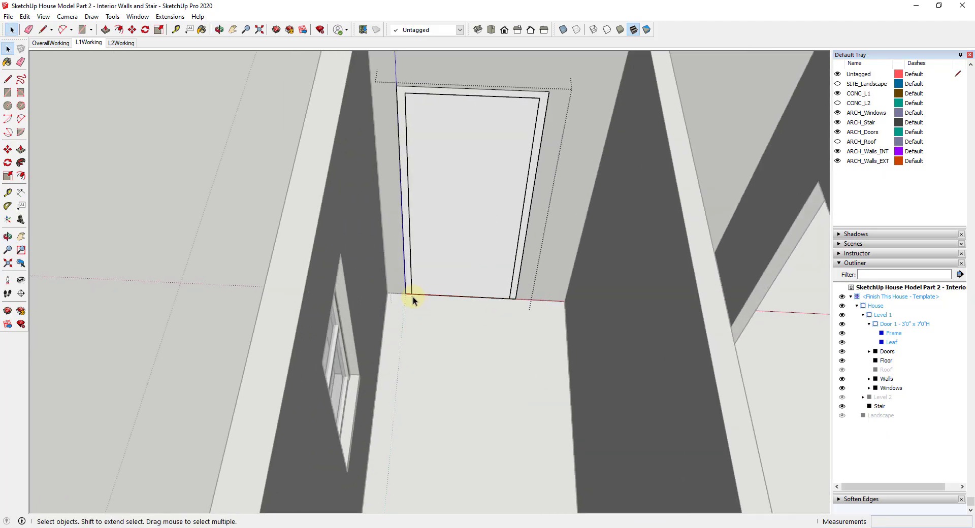
key(l)
click(411, 295)
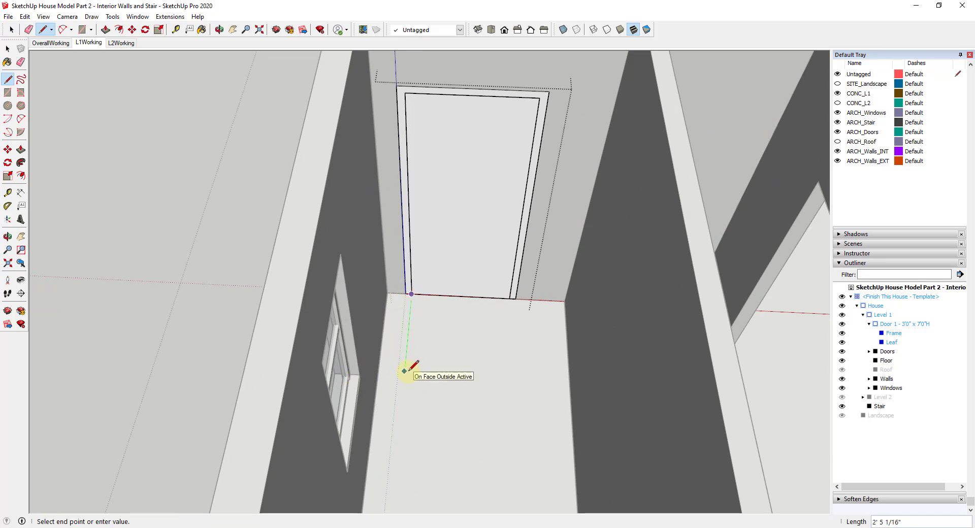
click(510, 299)
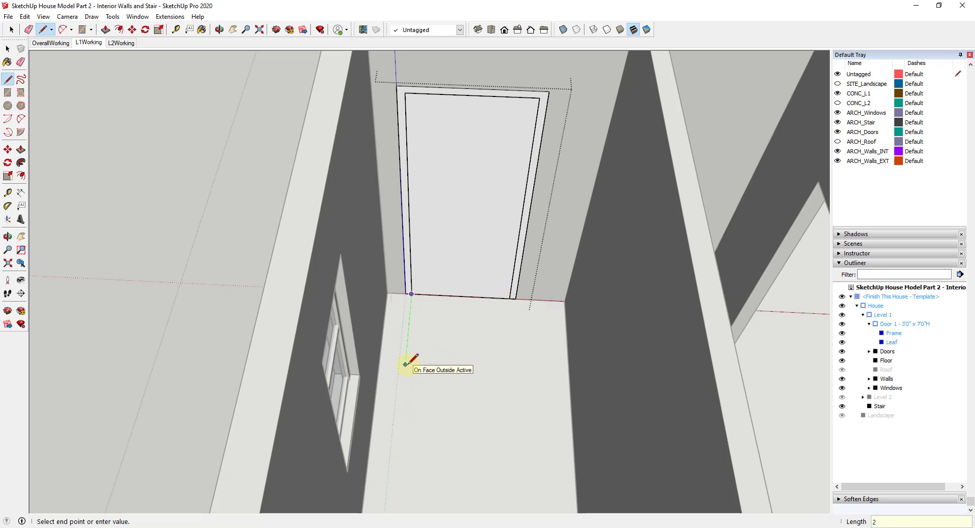
click(403, 379)
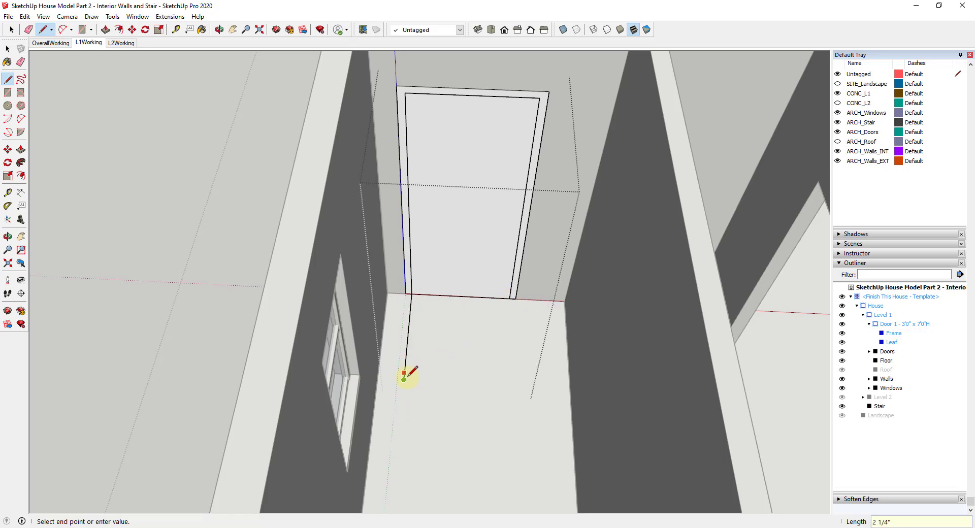
scroll(403, 380, up, 6)
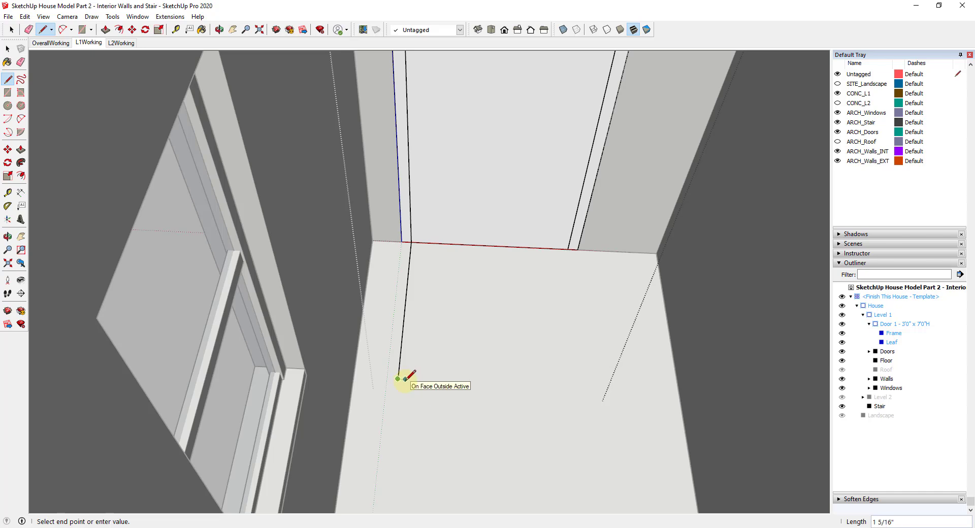
key(Return)
key(space)
Draw a 2'8" by 1" rectangle on the floor along the perpendicular line to represent the open door leaf.
key(r)
click(403, 378)
click(415, 244)
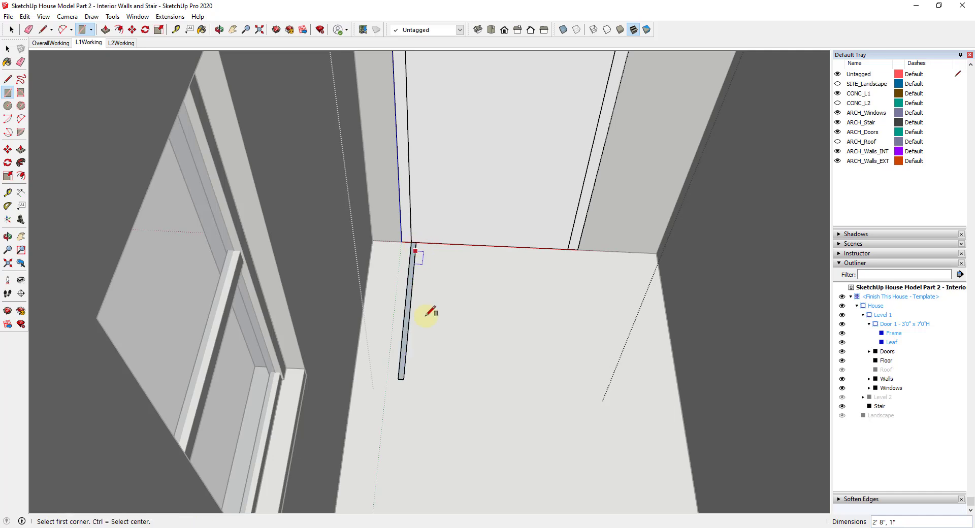
Draw a swing arc from the free end of the open-leaf rectangle to the opposite inner corner of the door frame.
key(a)
click(403, 378)
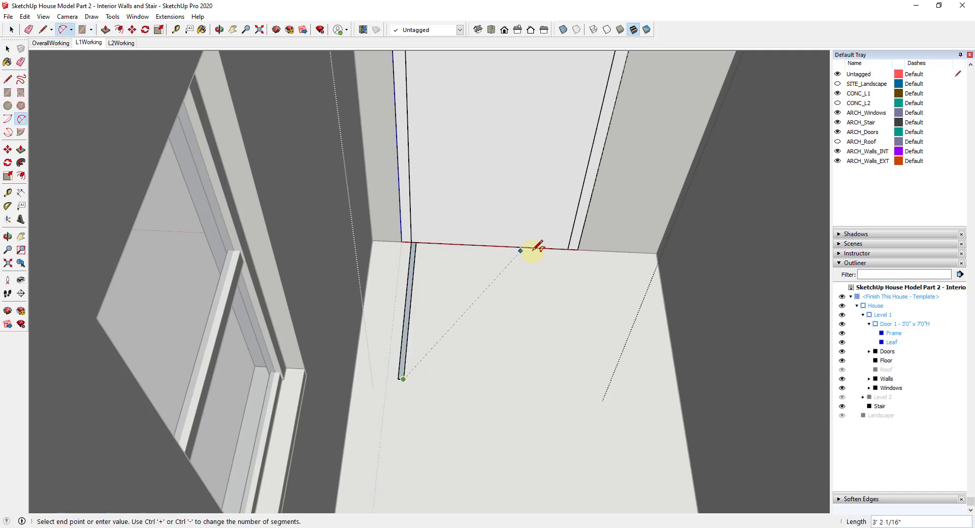
click(568, 249)
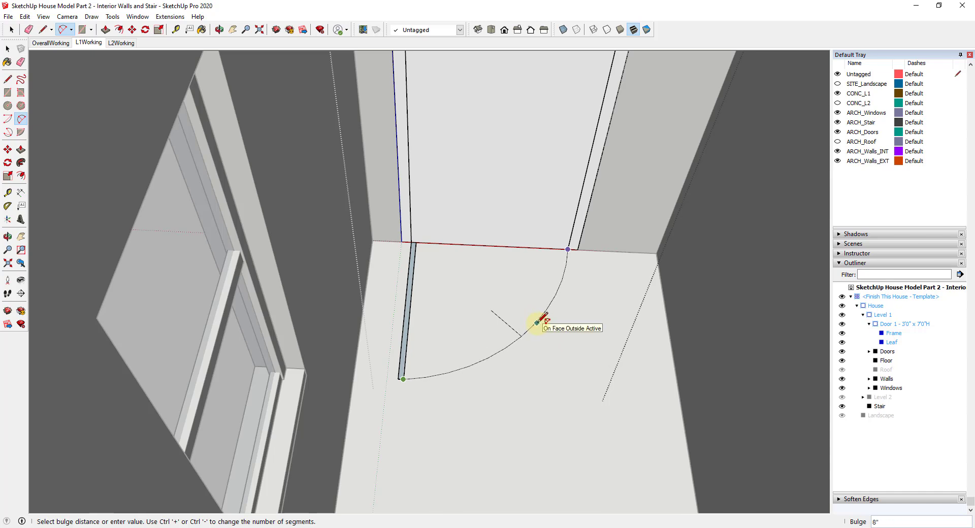
click(557, 322)
key(space)
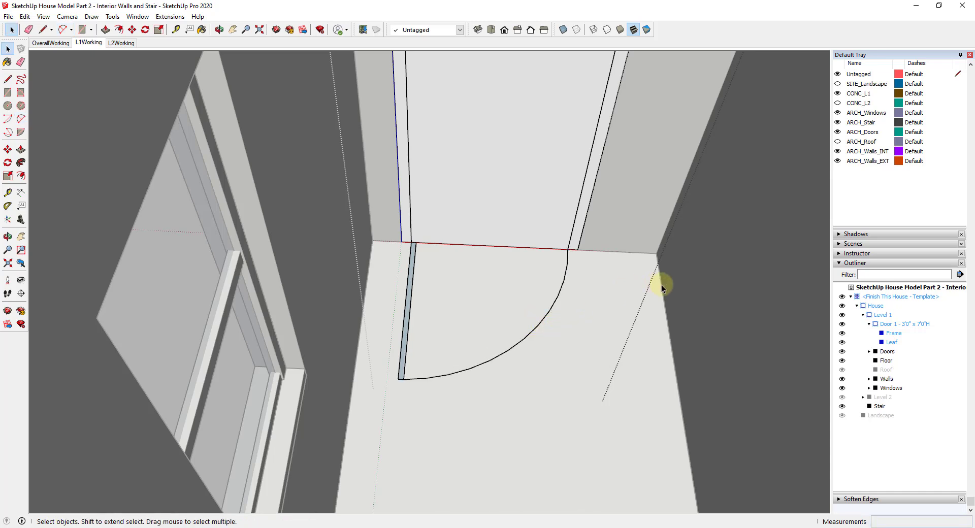
Reverse the face of the thin open-leaf rectangle on the floor.
scroll(409, 320, up, 2)
right_click(408, 320)
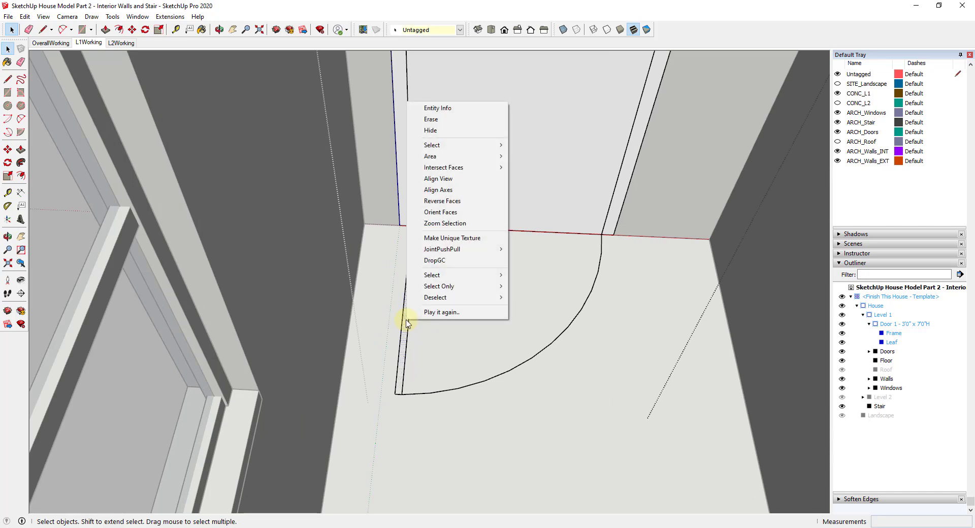
click(459, 201)
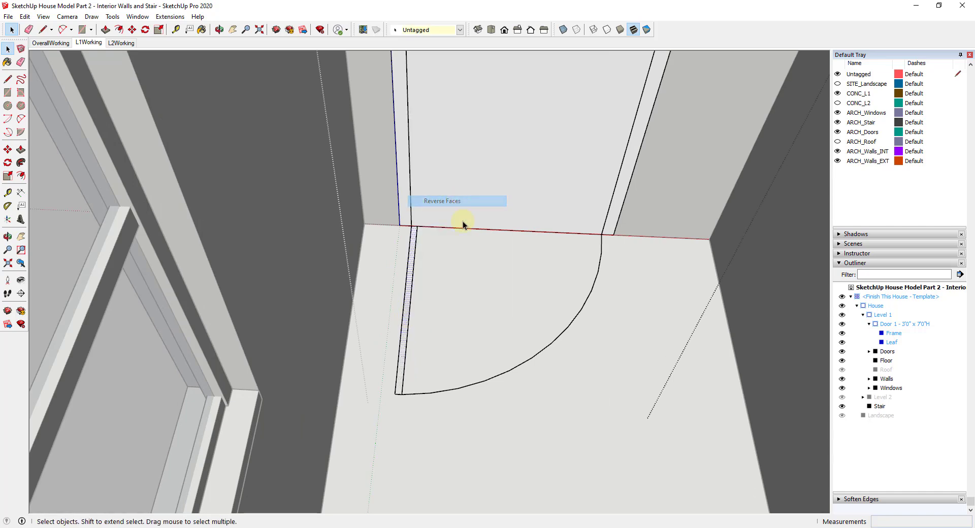
click(470, 279)
From the top view, select the open-leaf rectangle with its swing arc and make them one group within Door 1.
middle_drag(470, 279, 463, 324)
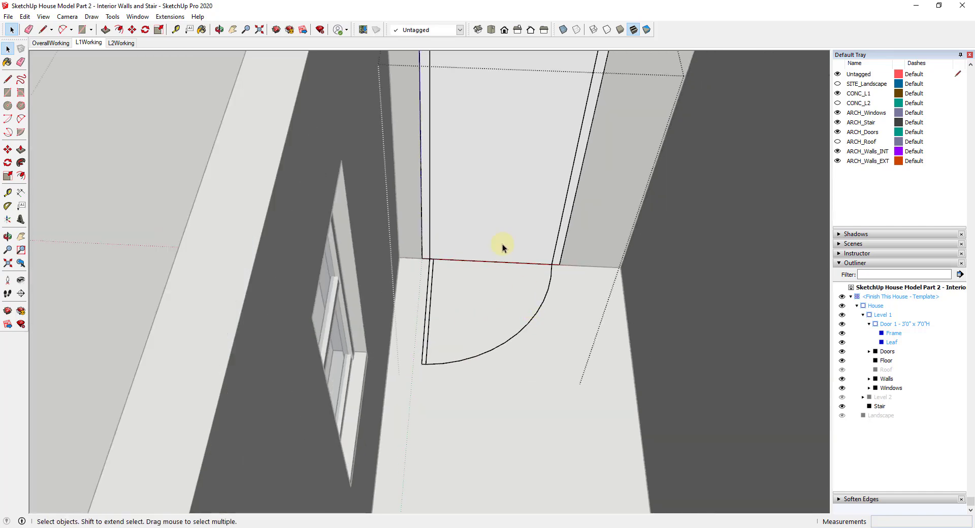
click(491, 30)
scroll(391, 284, up, 6)
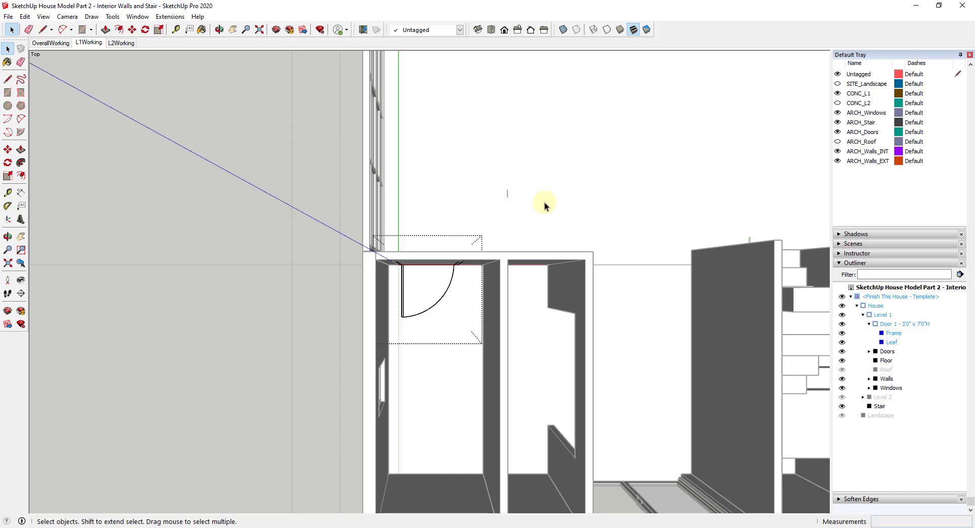
scroll(424, 323, up, 8)
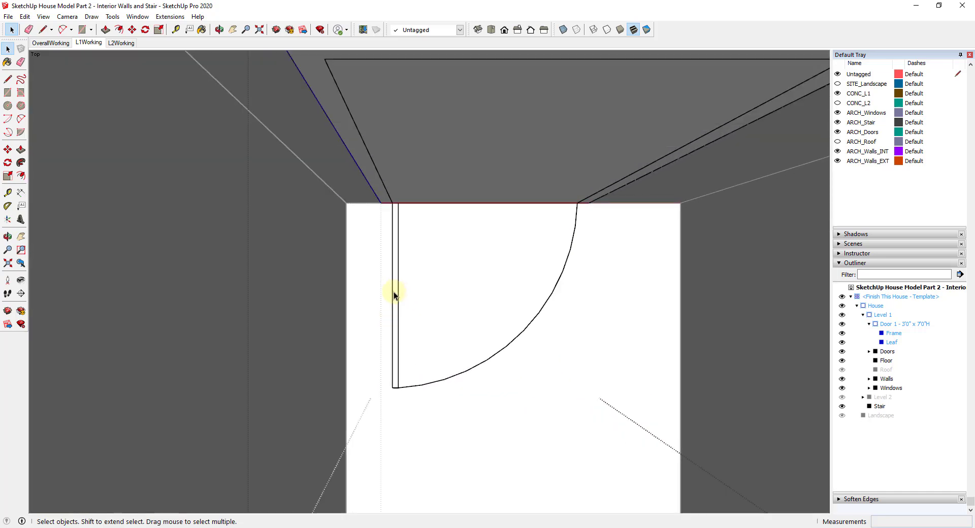
click(394, 291)
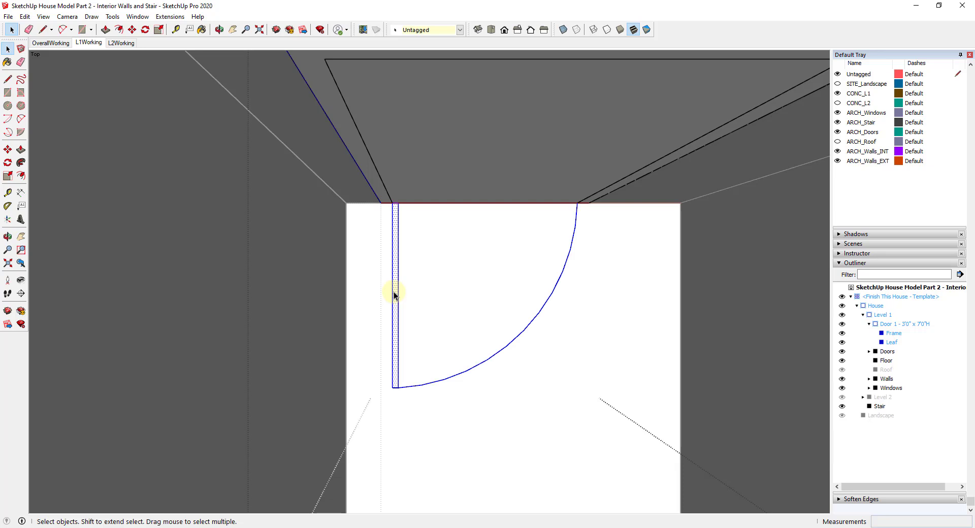
right_click(393, 293)
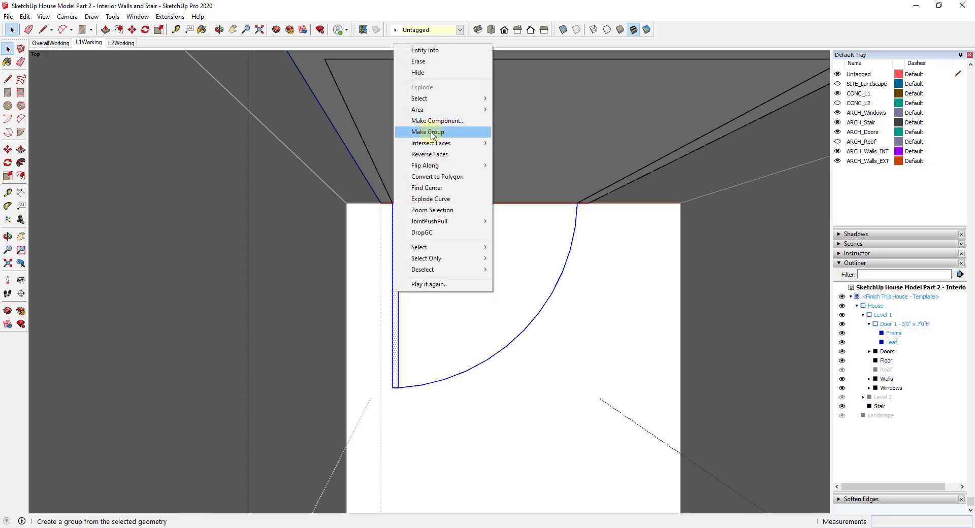
click(440, 132)
Rename the new group holding the open-leaf rectangle and arc as Swing.
right_click(891, 342)
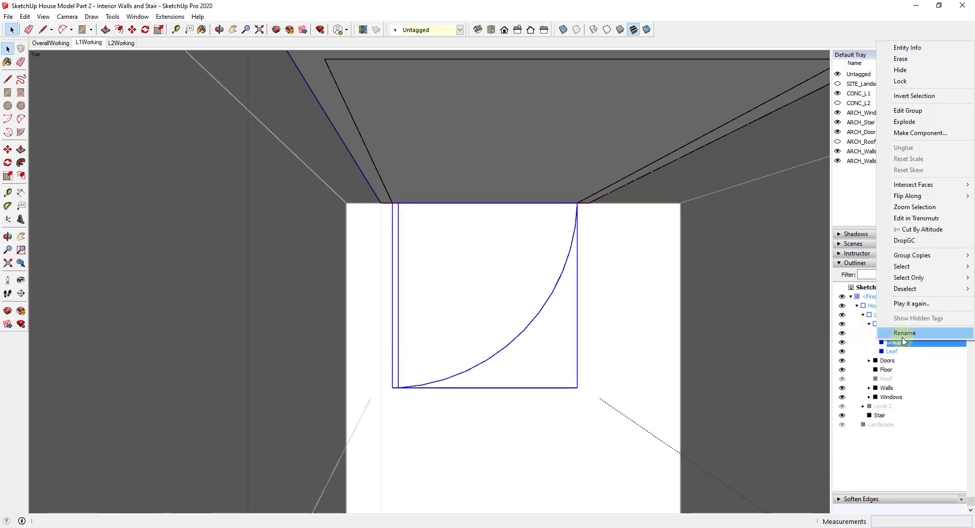
click(901, 335)
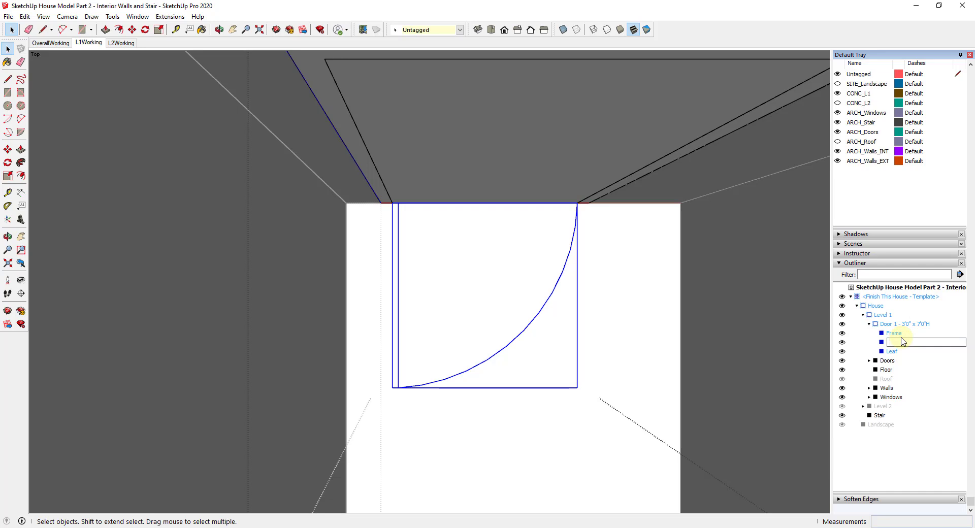
text(Swing)
key(Return)
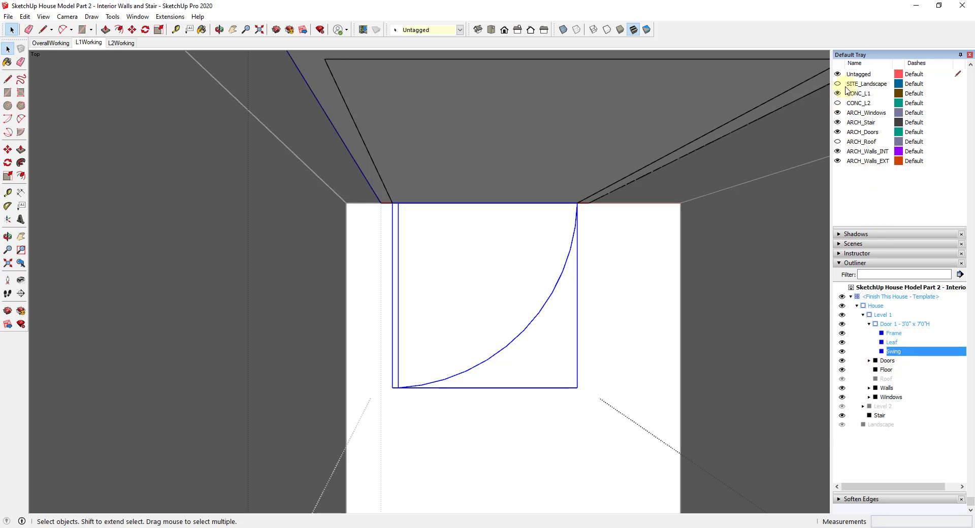
Create a new tag named CONC_Swings.
scroll(883, 146, up, 3)
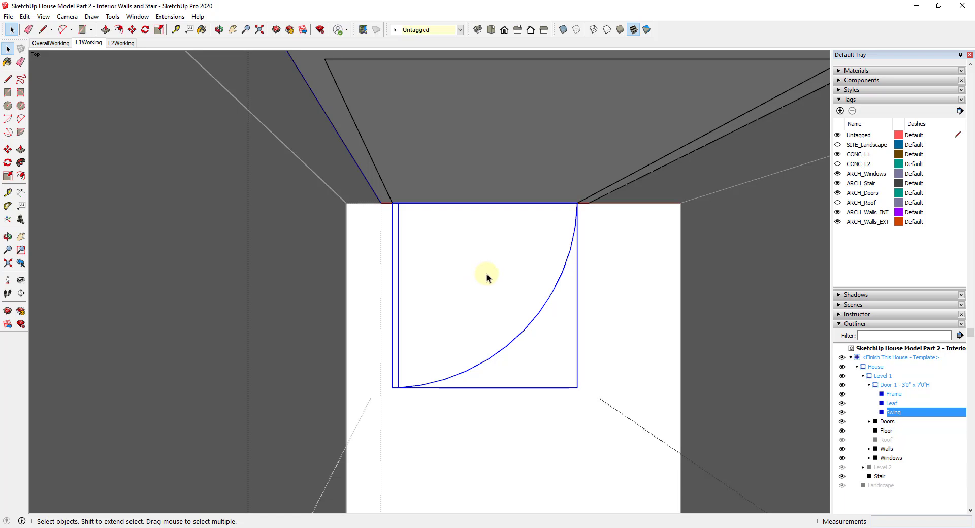
click(840, 111)
text(CONC_)
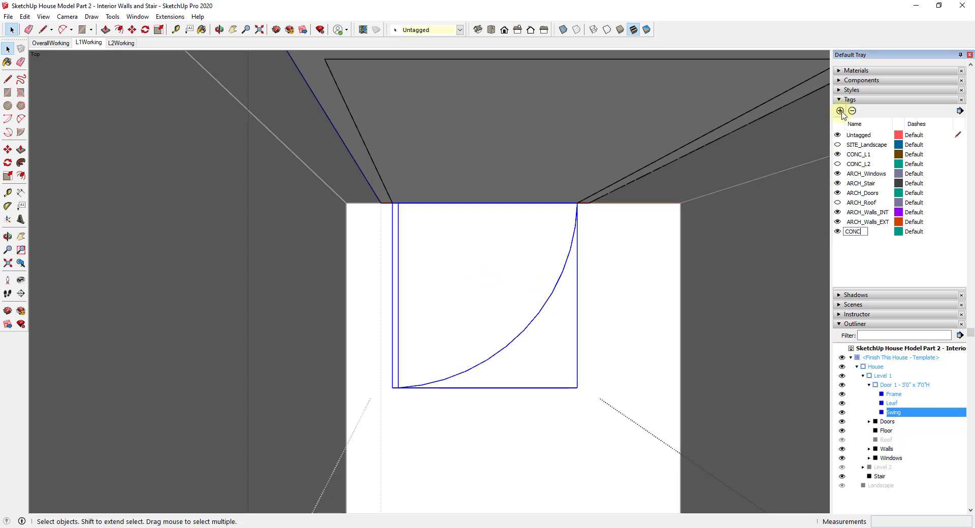
text(Swings)
key(Return)
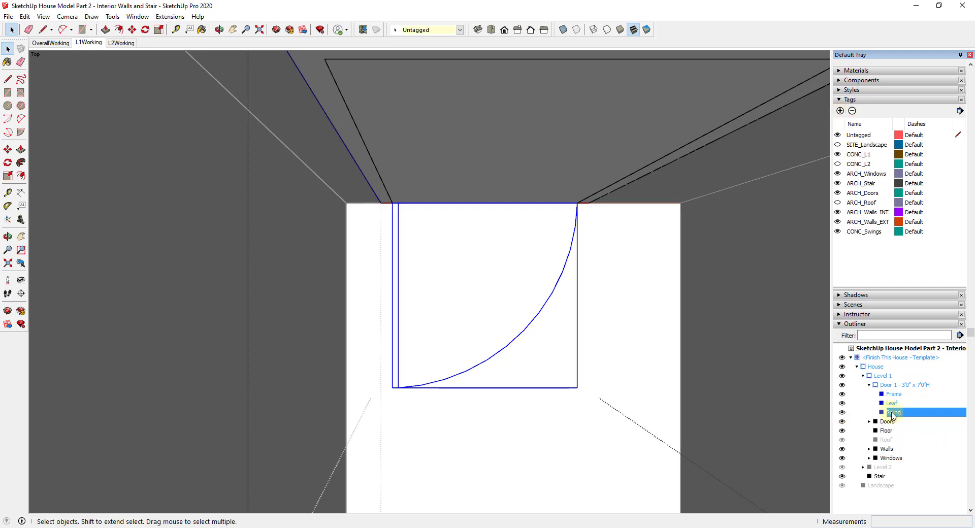
Assign the CONC_Swings tag to the Swing group and hide and show that tag once to check it.
click(440, 30)
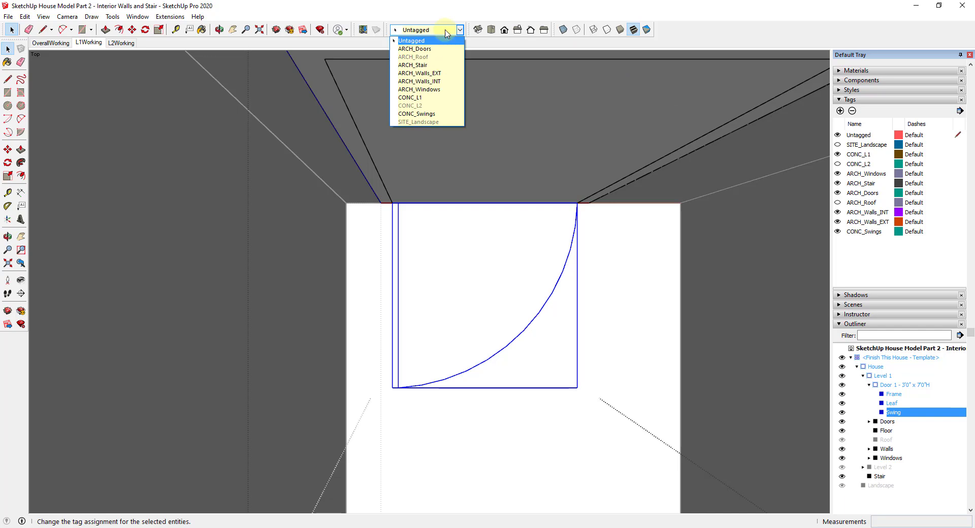
click(426, 113)
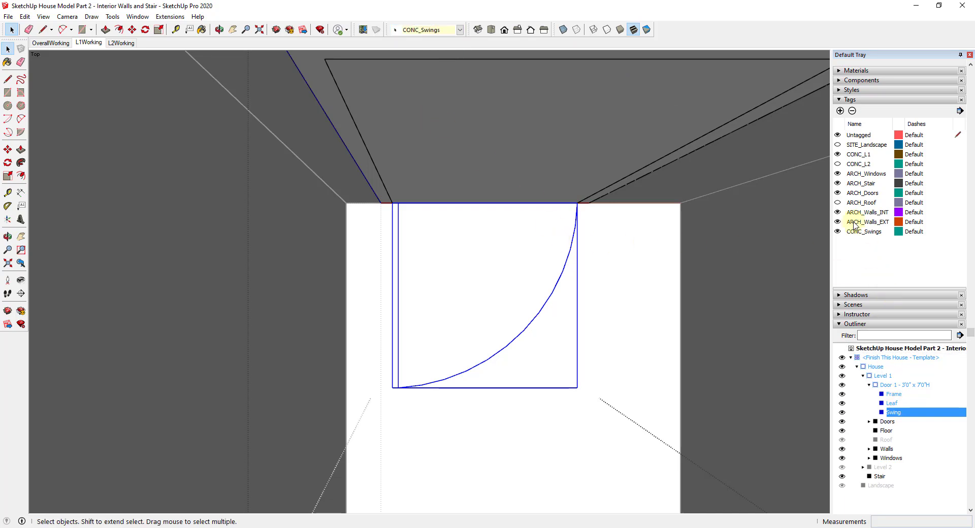
click(838, 232)
click(838, 232)
scroll(319, 259, down, 5)
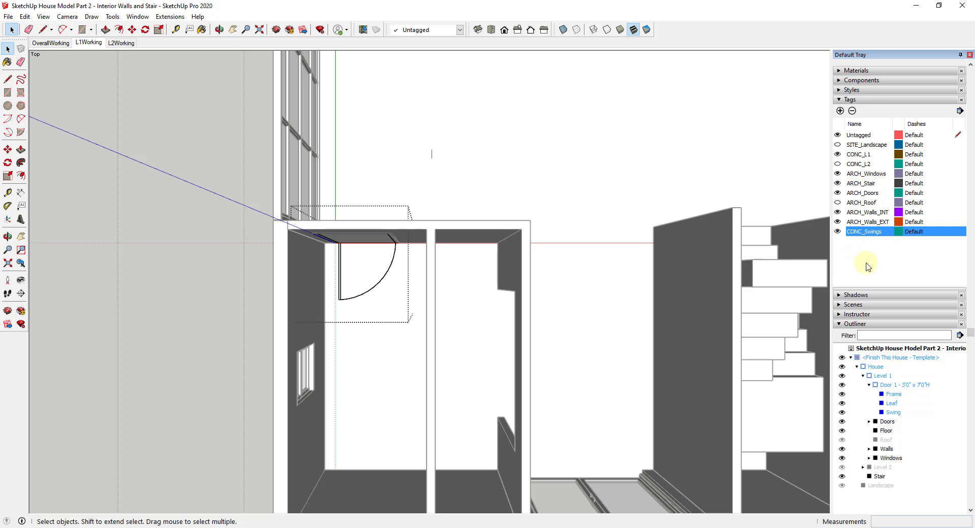
click(892, 386)
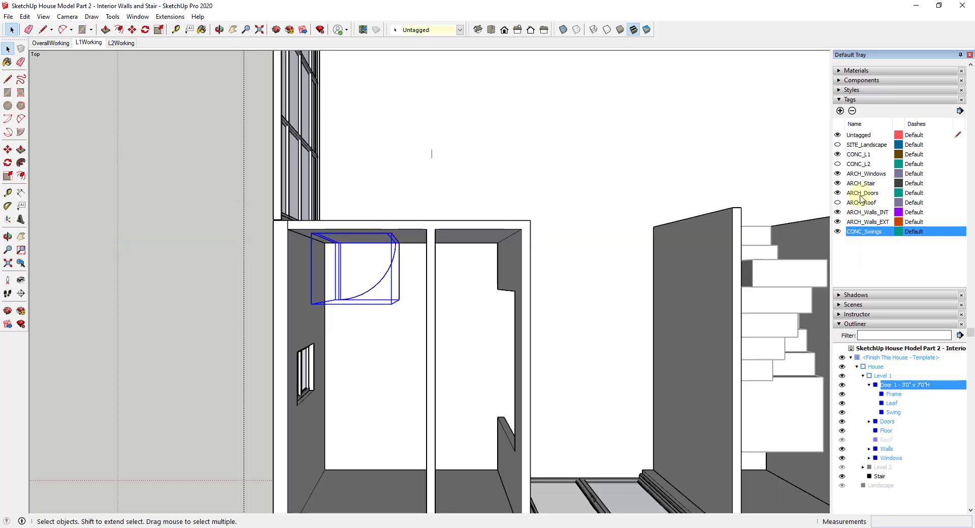
click(460, 30)
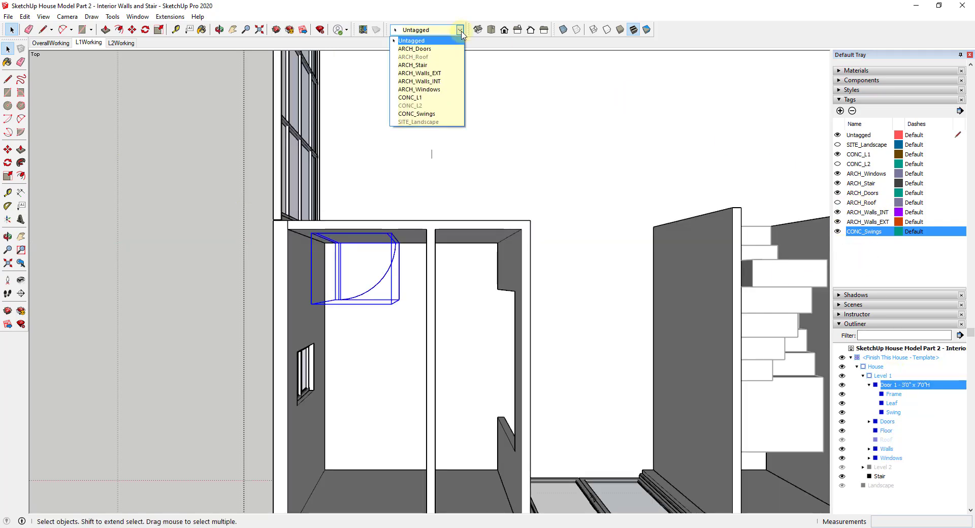
click(568, 80)
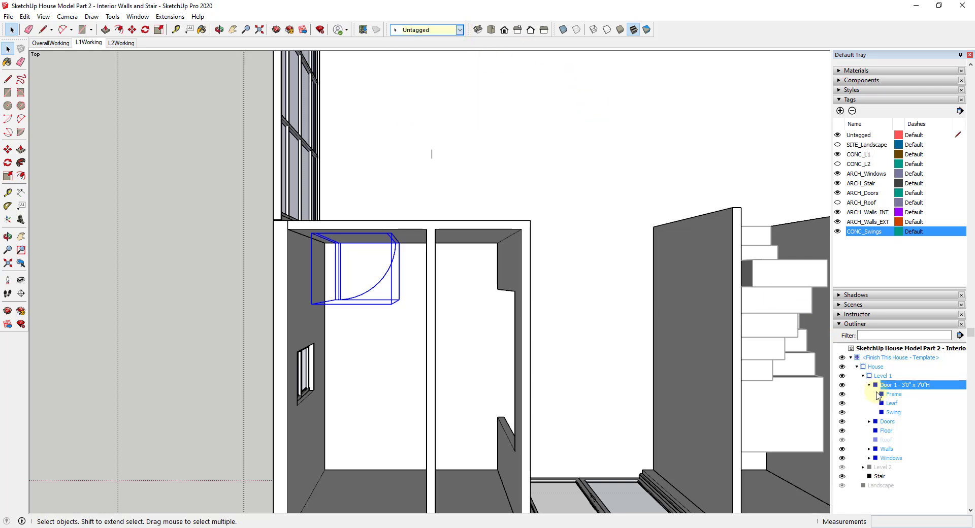
Nest the Door 1 group inside the existing Doors group of Level 1.
click(888, 421)
click(869, 422)
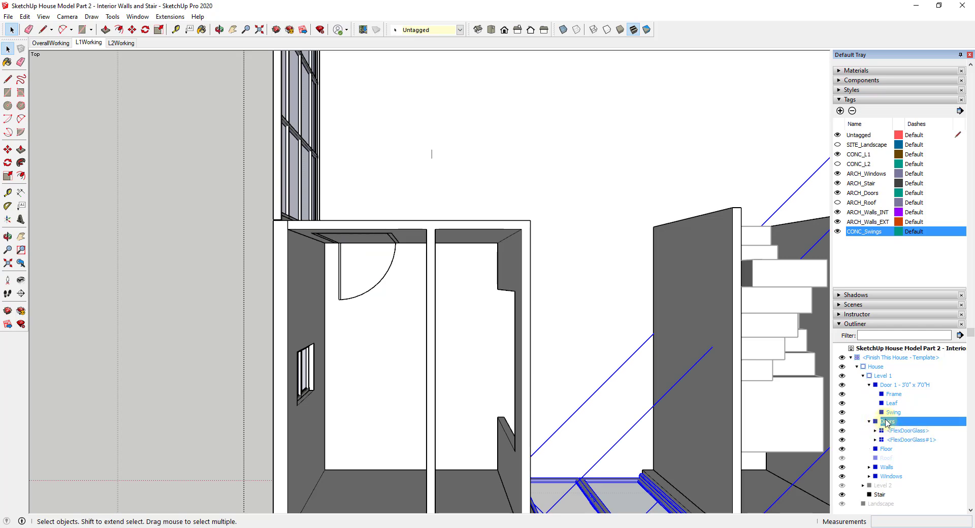
click(870, 385)
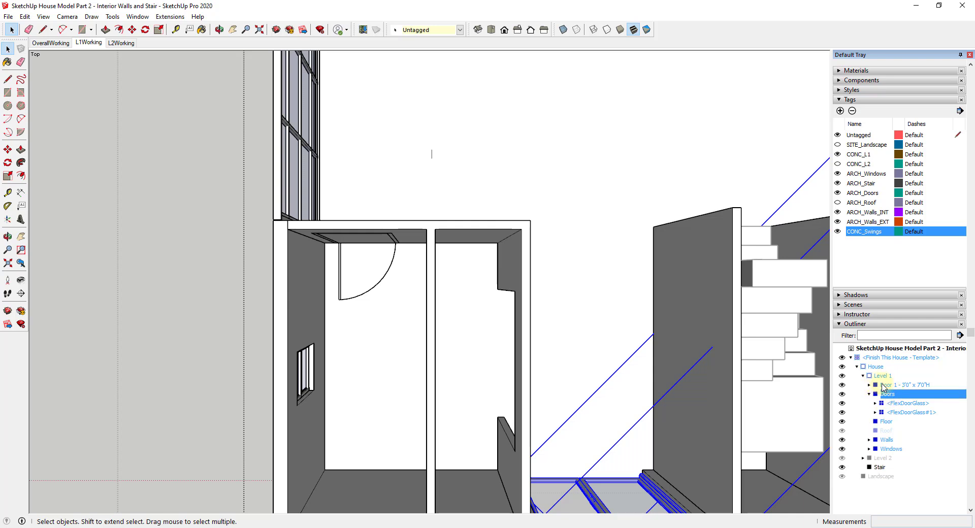
drag(877, 388, 888, 395)
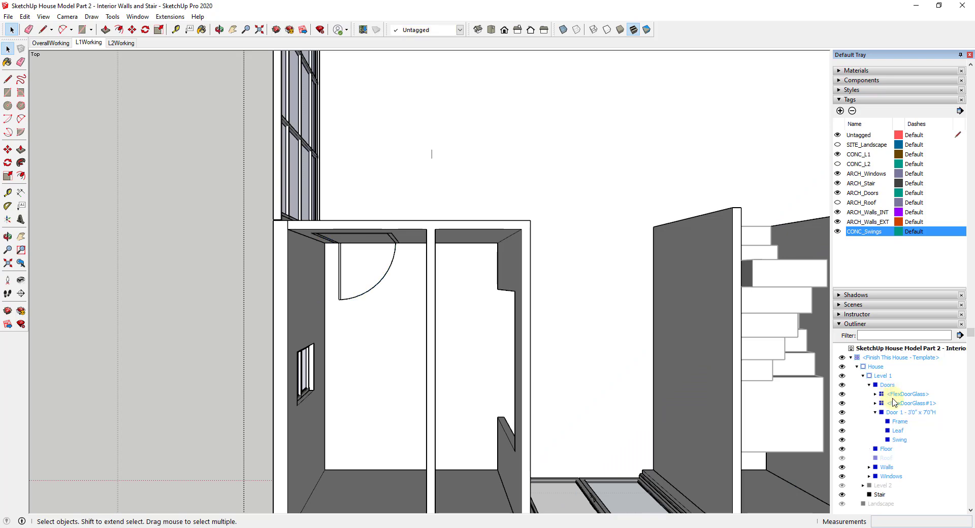
Assign the ARCH_Doors tag to the Doors group of Level 1.
click(887, 386)
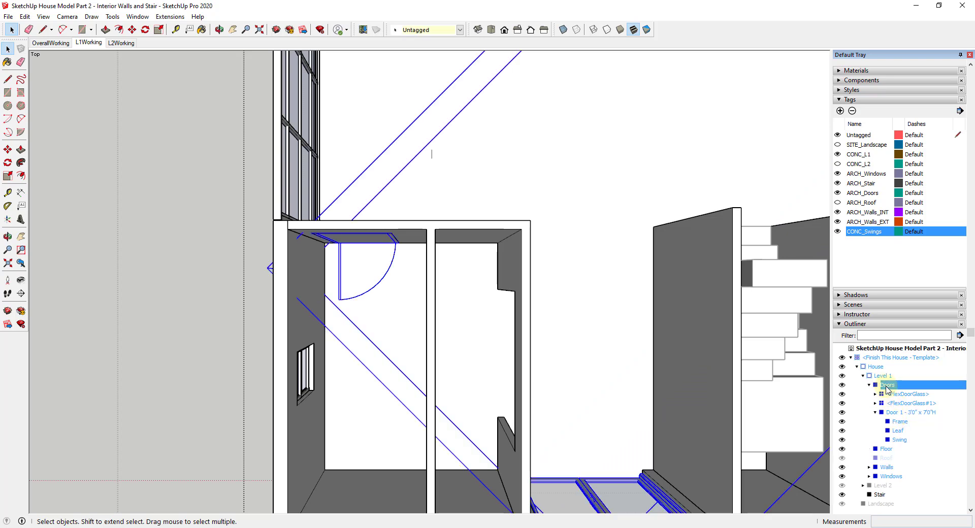
click(459, 29)
click(432, 50)
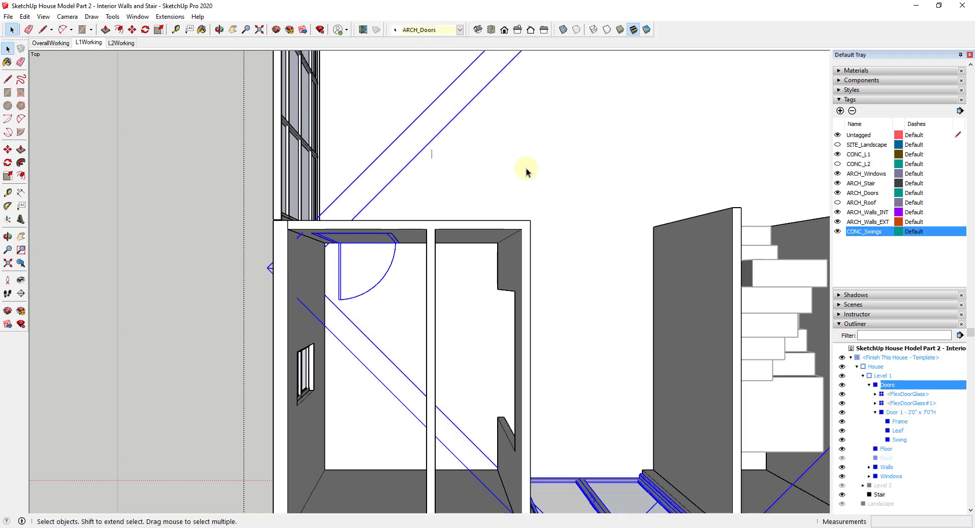
scroll(598, 173, down, 3)
click(779, 185)
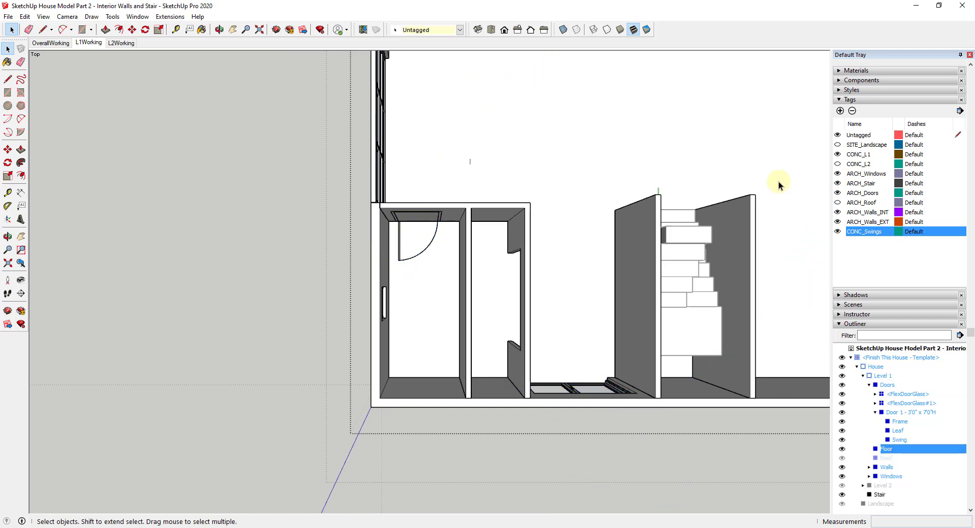
Hide and show the ARCH_Doors tag to check which Level 1 geometry it controls.
click(838, 195)
click(837, 194)
click(838, 194)
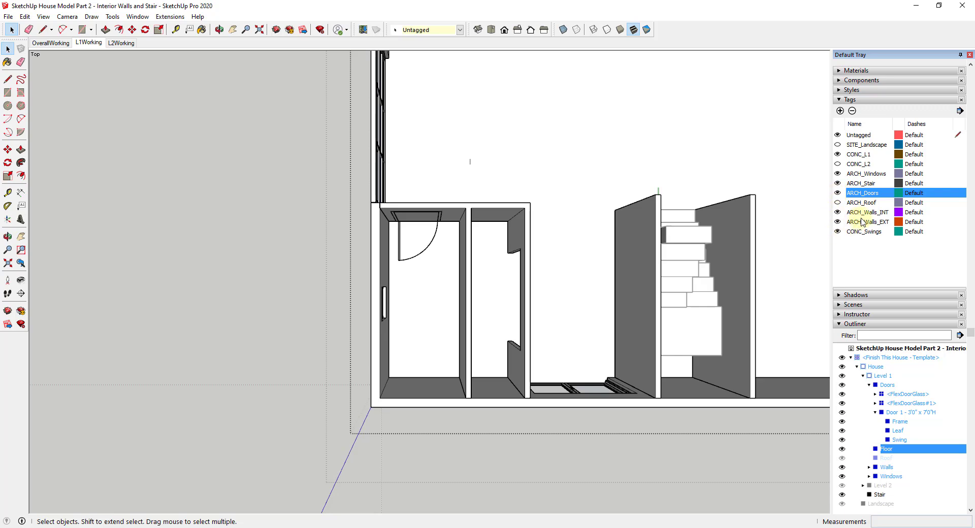
click(838, 193)
click(837, 193)
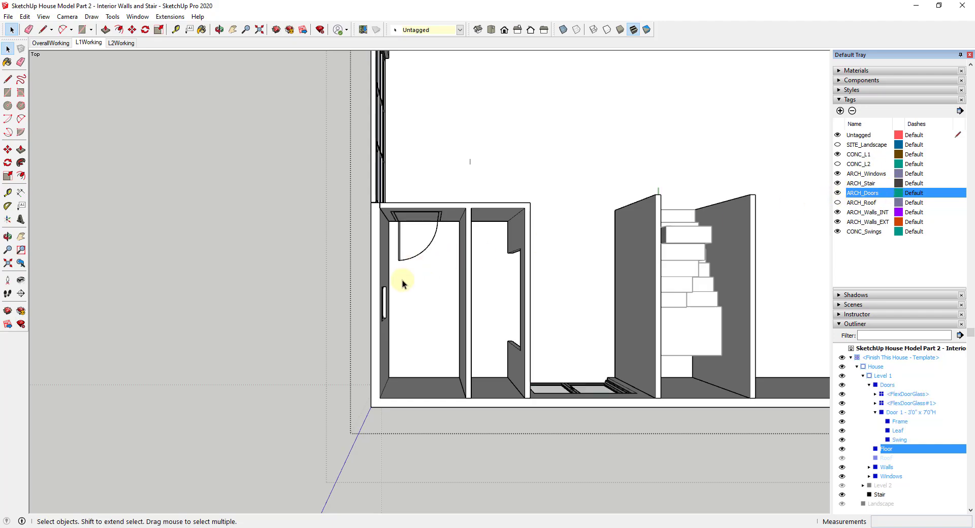
Look over the Level 1 model in perspective and switch to the L2Working scene.
scroll(391, 304, down, 5)
middle_drag(414, 305, 428, 283)
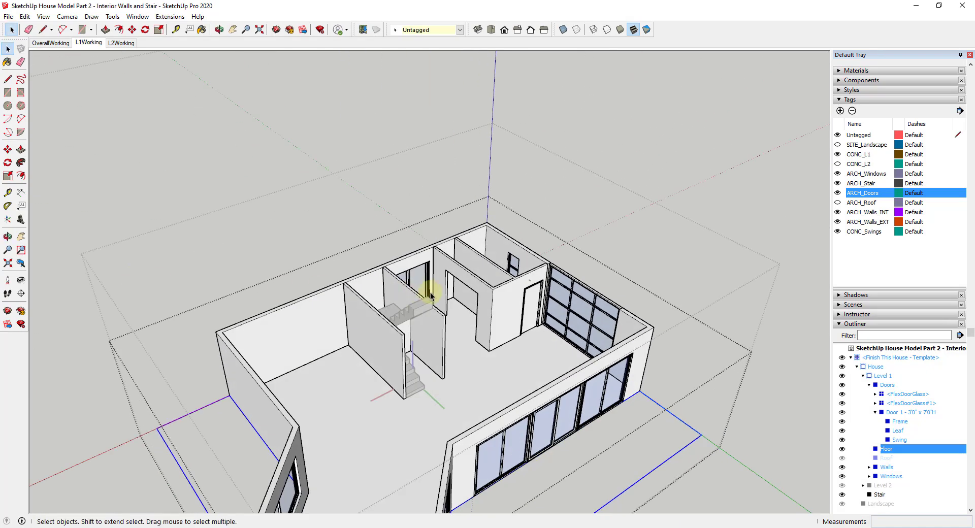
scroll(624, 217, down, 3)
middle_drag(622, 217, 541, 276)
scroll(584, 280, up, 2)
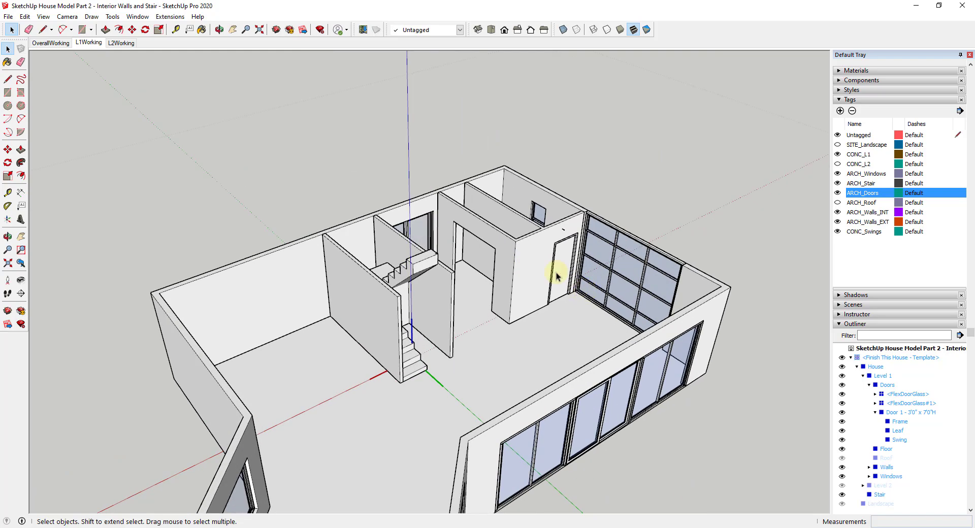
click(122, 44)
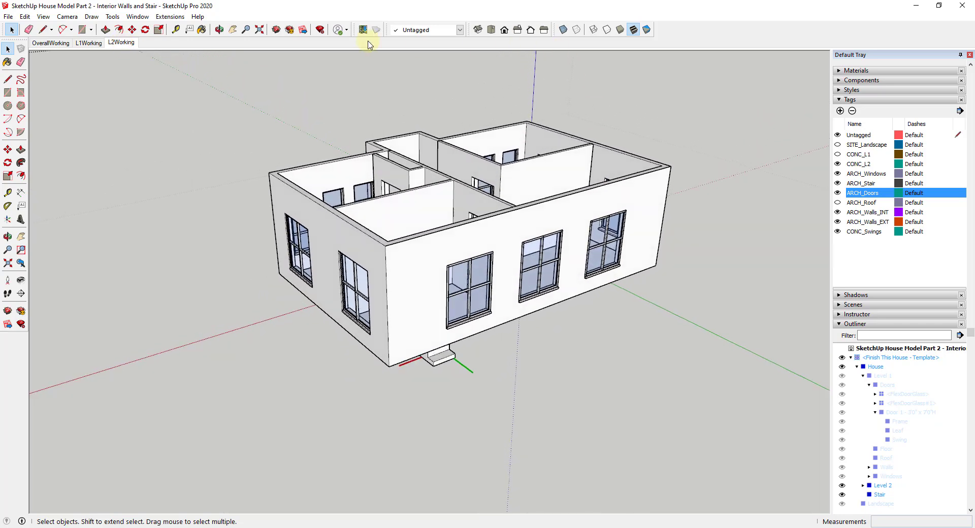
Collapse Level 1 and expand Level 2 in the model hierarchy, and open the Level 2 group for editing.
click(862, 376)
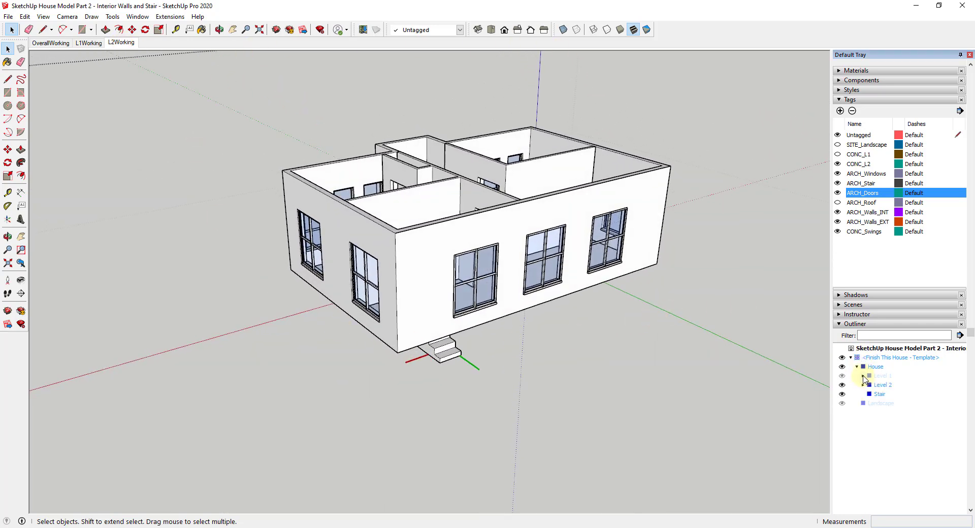
click(863, 385)
middle_drag(586, 285, 500, 285)
double_click(474, 240)
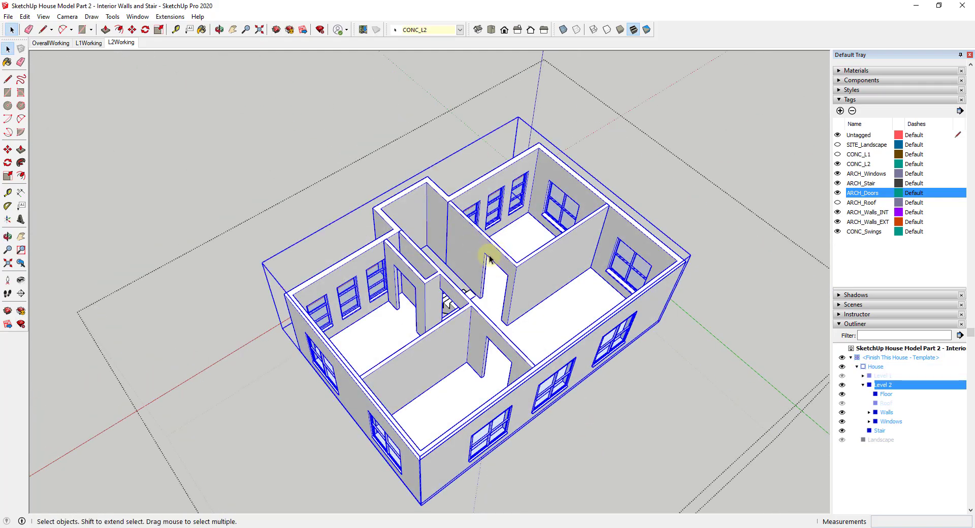
scroll(475, 242, up, 5)
double_click(475, 243)
middle_drag(475, 243, 743, 318)
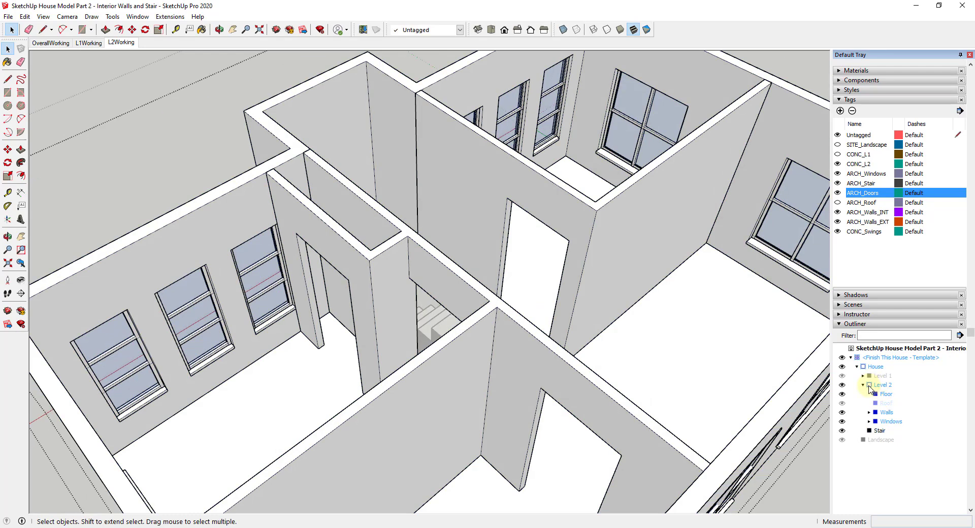
Draw a rectangle filling the door opening in the Level 2 interior wall beside the stair, from lower corner to opposite upper corner.
scroll(543, 239, up, 6)
key(r)
click(451, 338)
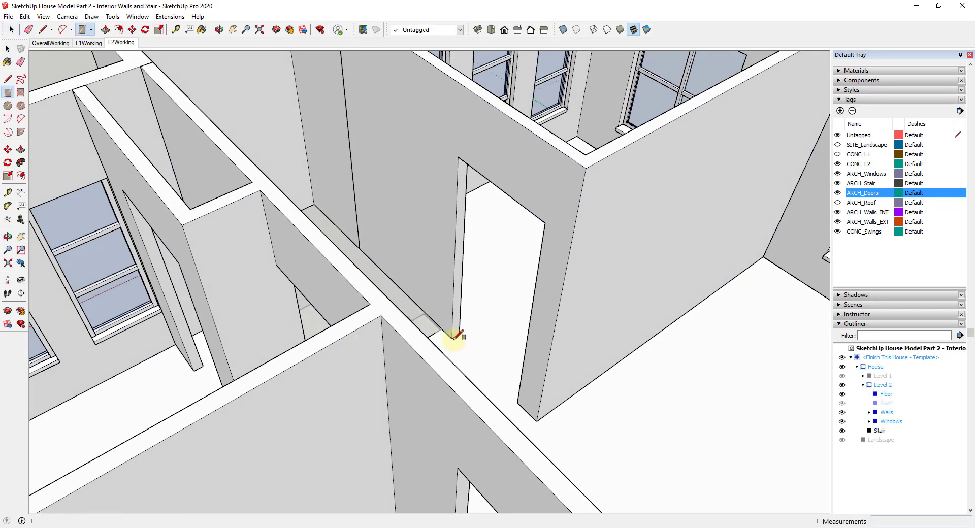
click(544, 222)
key(space)
Offset the door rectangle's outline 2" inward to form the frame width.
key(f)
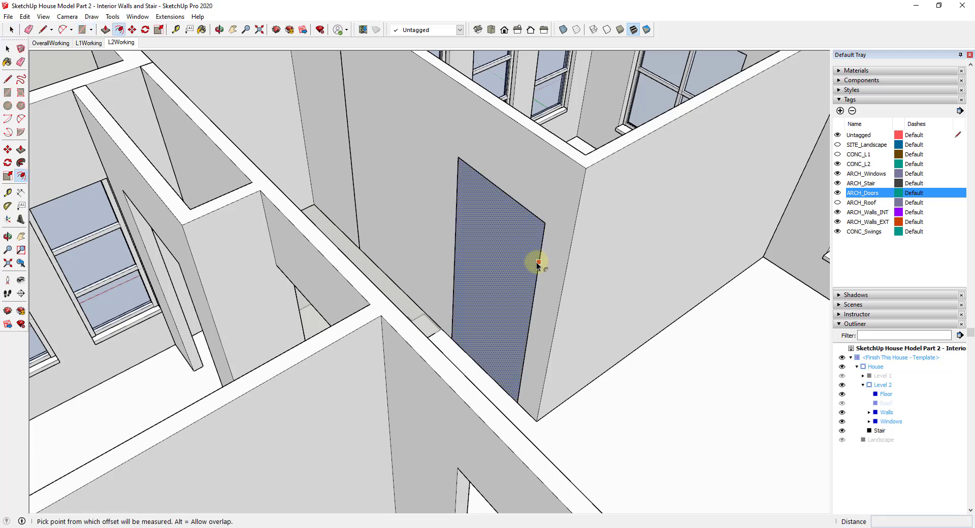
click(539, 261)
click(537, 265)
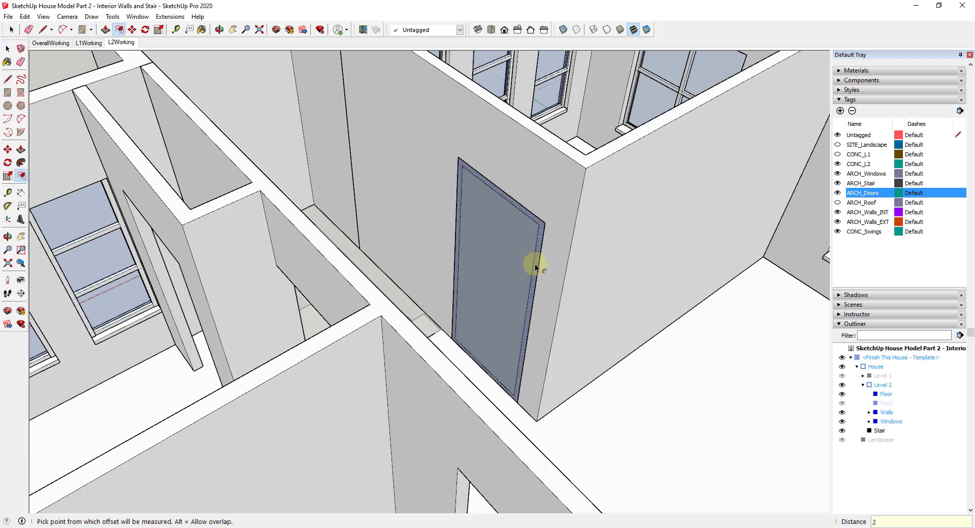
key(space)
Move the inset outline's lower edge 2" down to the floor and erase it to clear the inside of the frame.
scroll(507, 395, up, 4)
key(m)
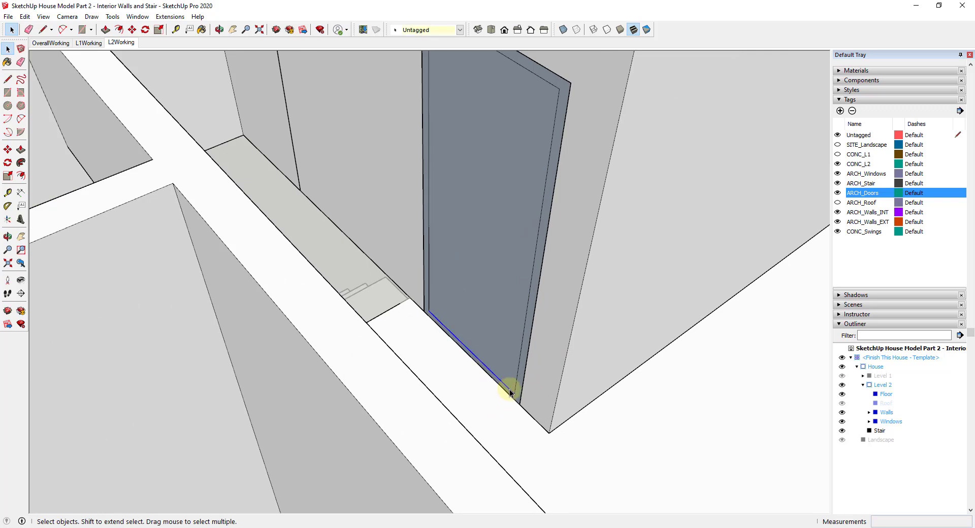
scroll(512, 394, up, 3)
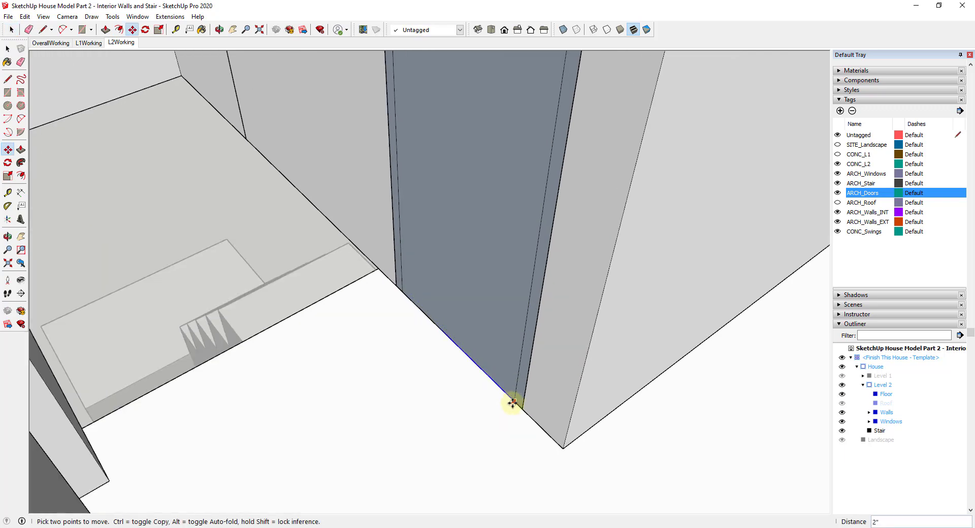
key(space)
key(e)
click(495, 385)
scroll(487, 376, down, 5)
key(space)
Push/Pull the U-shaped frame face through to the opposite side of the wall.
key(p)
click(443, 148)
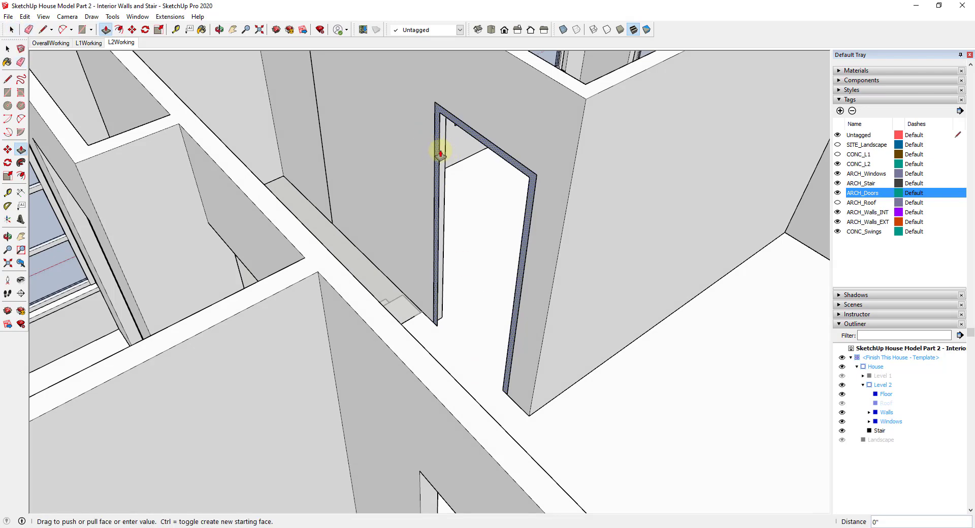
scroll(482, 139, down, 3)
scroll(487, 134, down, 2)
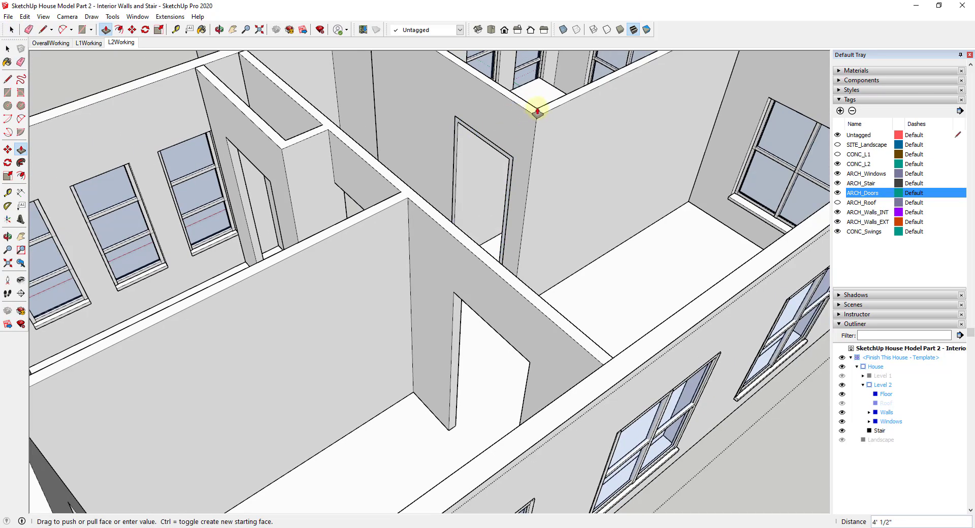
scroll(529, 138, down, 8)
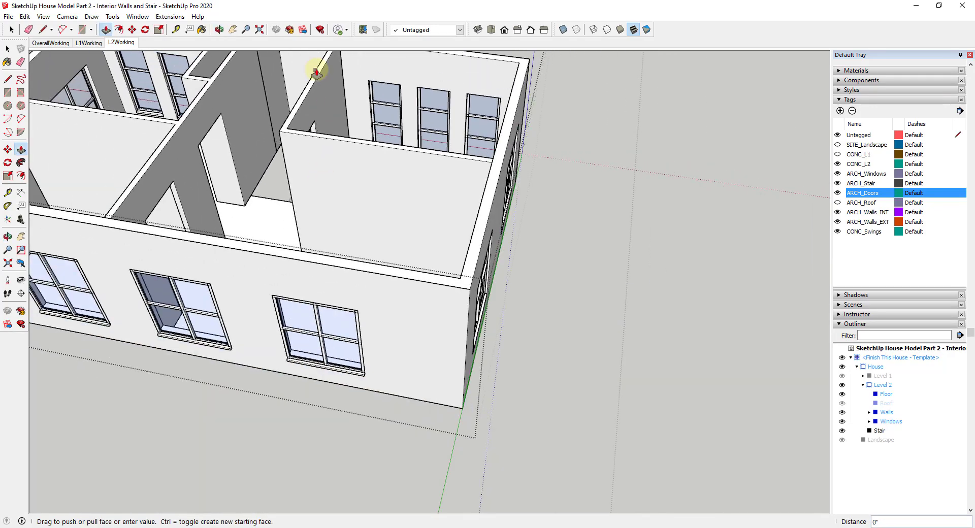
click(347, 86)
Select all connected geometry of the new door frame and make it a group.
scroll(322, 162, down, 5)
middle_drag(322, 163, 604, 203)
scroll(409, 191, up, 6)
middle_drag(398, 207, 339, 201)
key(space)
triple_click(338, 202)
right_click(337, 199)
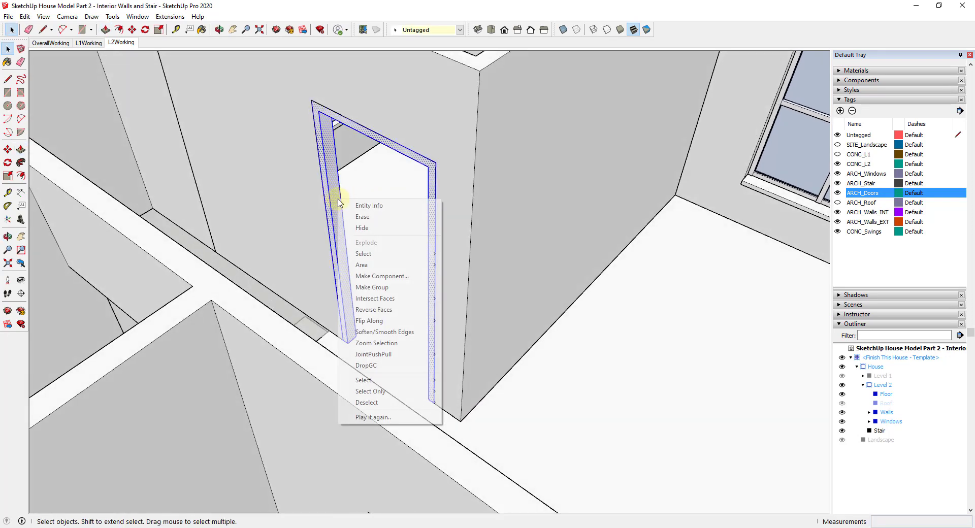
click(382, 288)
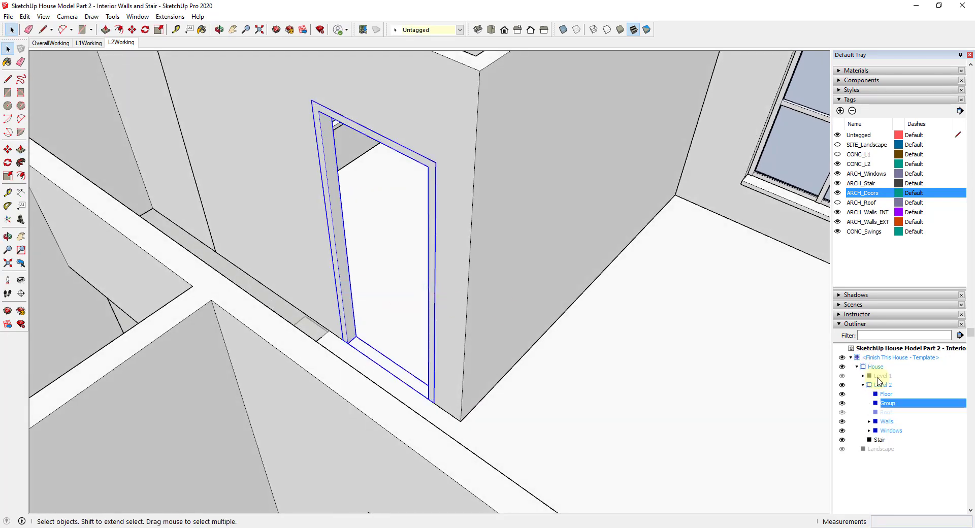
Rename the new Level 2 group as Door 201 - 3'0" x 7'0".
click(888, 404)
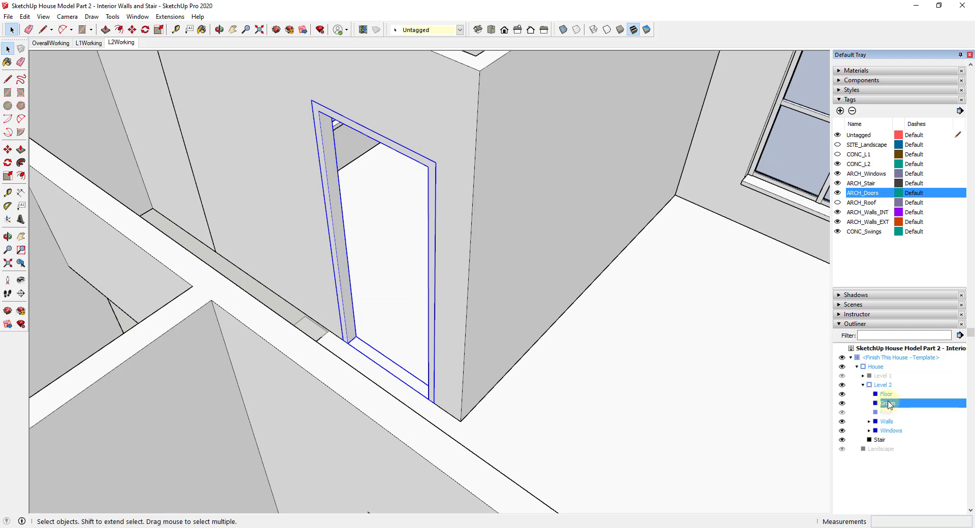
right_click(885, 406)
click(892, 401)
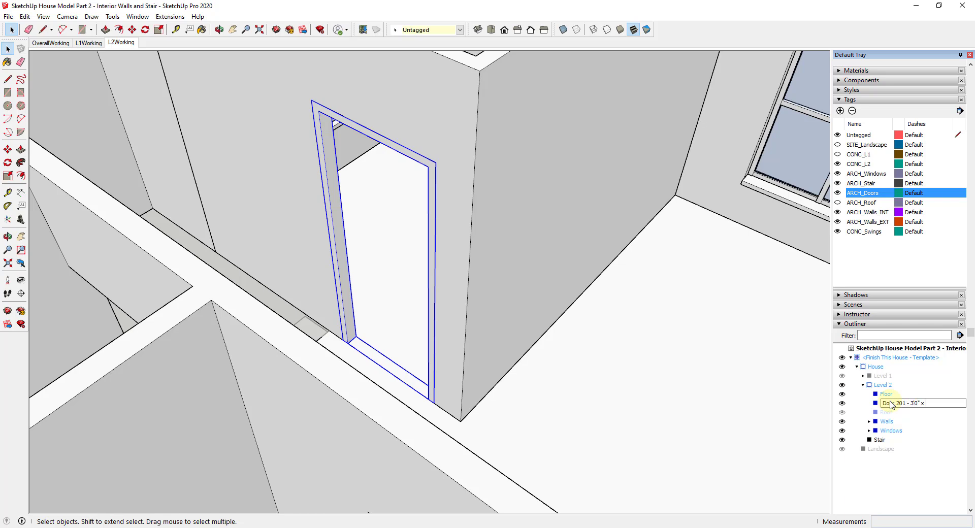
key(Return)
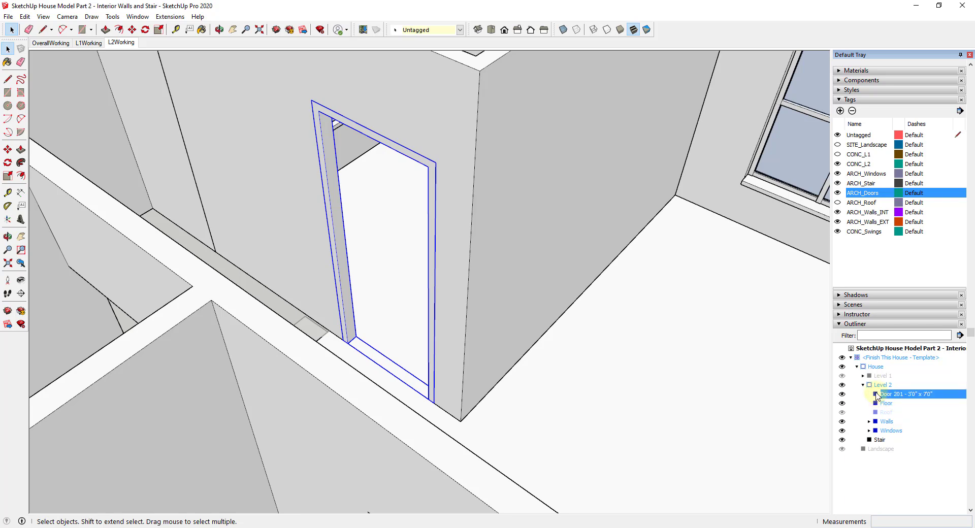
Inside the Door 201 group, make the frame geometry its own nested group and rename it Frame.
double_click(877, 396)
triple_click(330, 182)
right_click(332, 184)
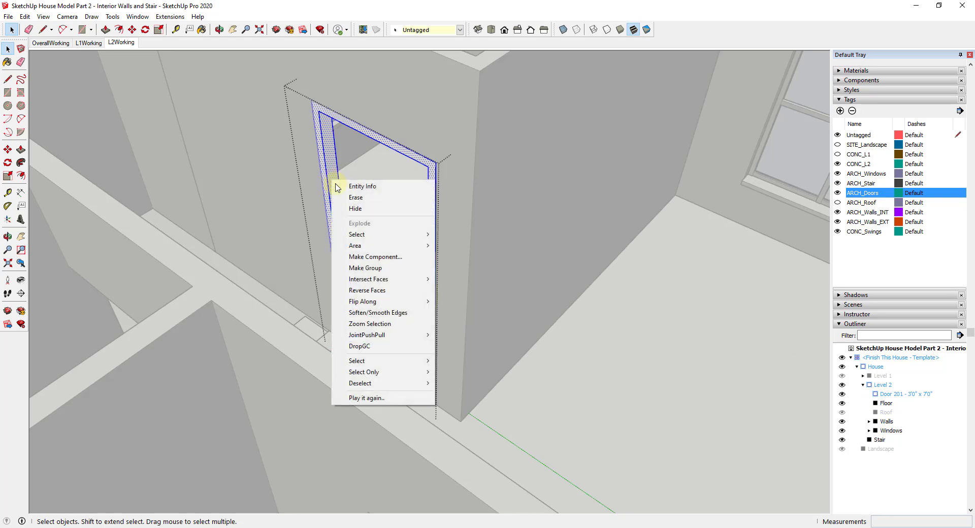
click(380, 269)
right_click(891, 404)
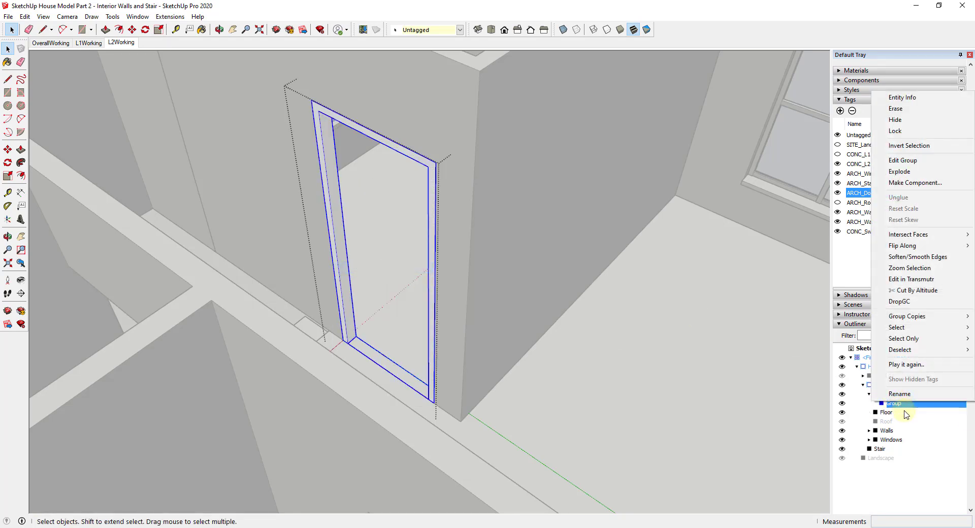
click(901, 395)
text(Frame)
key(Return)
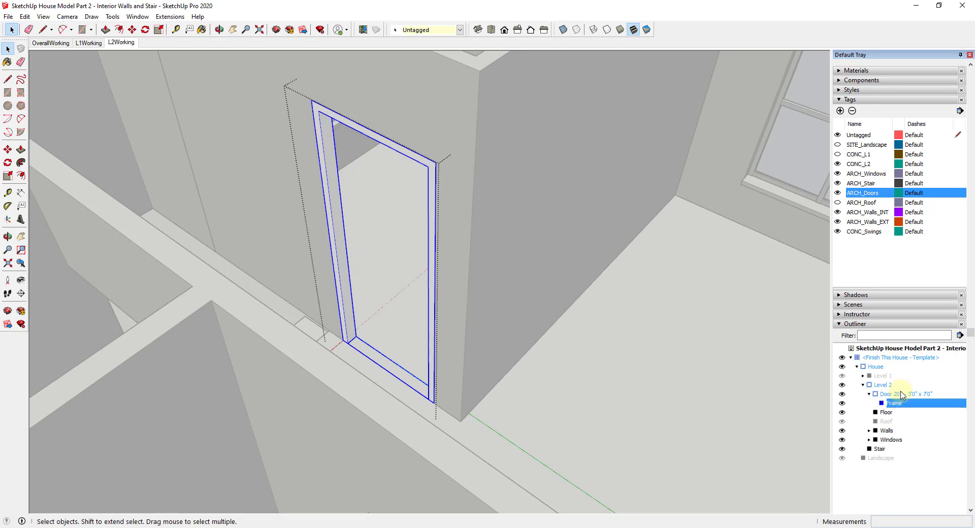
Draw a 6'10" x 2'8" rectangle across the clear opening inside the Door 201 frame for the leaf.
key(r)
click(355, 337)
middle_drag(355, 337, 257, 192)
scroll(257, 188, up, 4)
scroll(221, 170, up, 1)
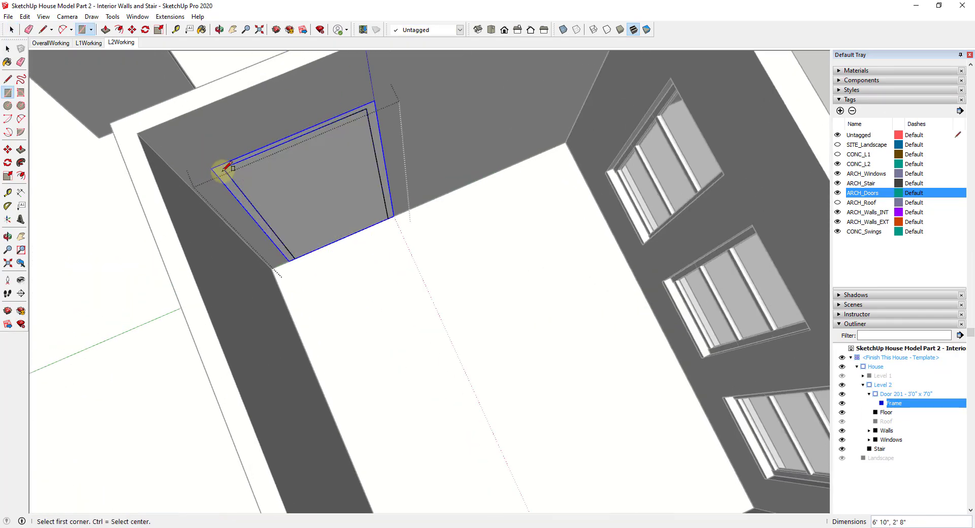
click(222, 169)
Push/Pull the new rectangle inside the frame to give the door leaf its thickness.
scroll(351, 212, down, 5)
key(space)
key(p)
click(349, 211)
scroll(447, 122, up, 4)
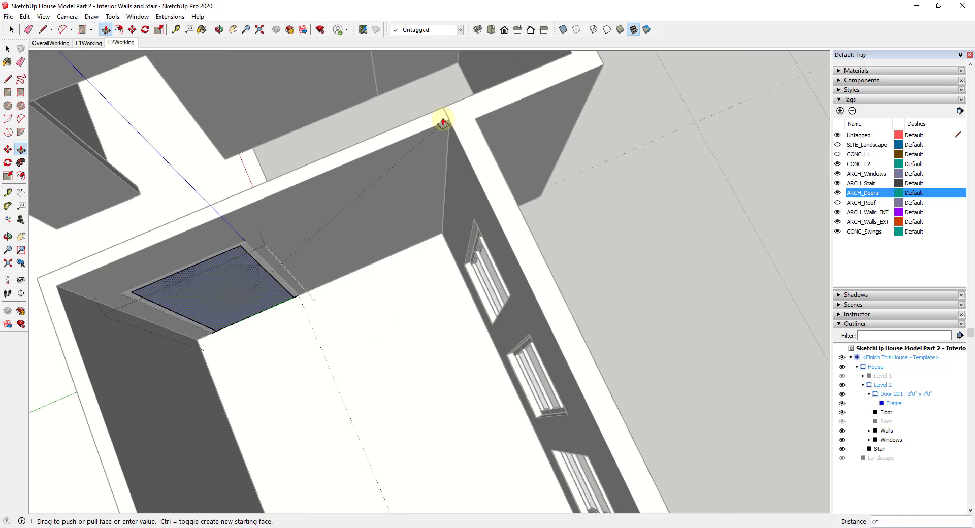
scroll(446, 120, up, 1)
click(446, 114)
Make the door leaf geometry a nested group inside Door 201 and rename it Leaf.
middle_drag(446, 114, 791, 282)
key(space)
double_click(504, 227)
right_click(506, 226)
click(540, 314)
right_click(900, 412)
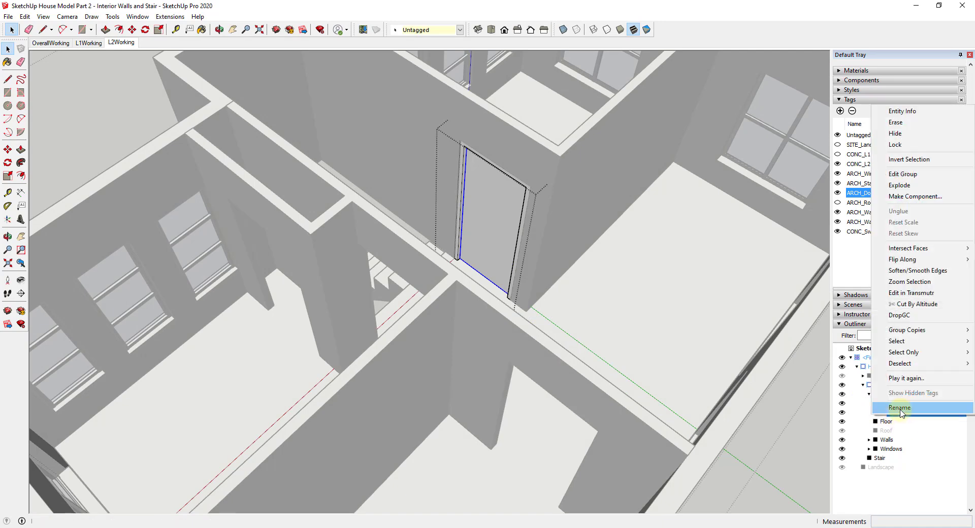
click(900, 408)
key(Return)
Draw the door swing on the floor as a thin open-leaf outline with an arc to the opposite jamb.
mouse_move(464, 94)
middle_down()
mouse_move(529, 251)
mouse_move(139, 308)
mouse_move(194, 215)
middle_up()
scroll(194, 216, up, 3)
key(l)
click(271, 215)
click(301, 326)
click(307, 325)
click(278, 214)
key(space)
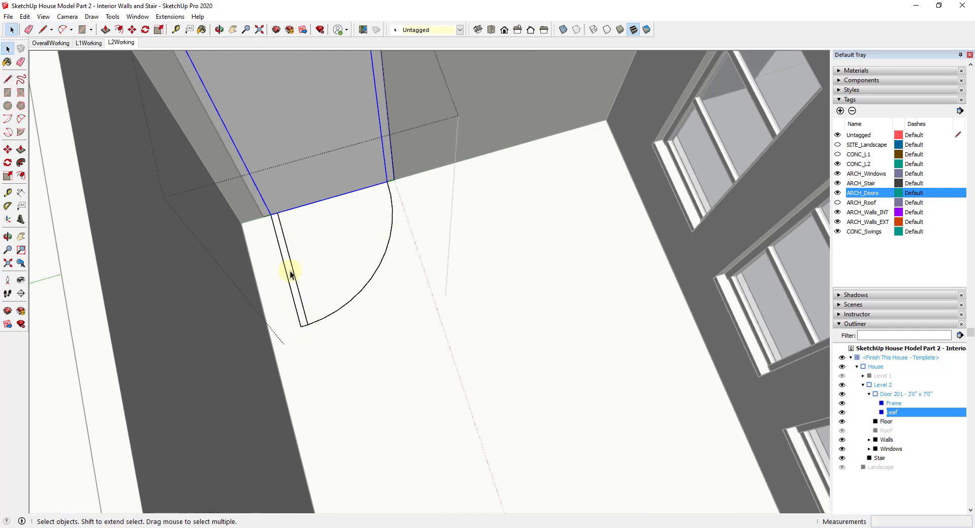
Group the connected door swing linework inside Door 201 and rename the group Swing.
triple_click(289, 270)
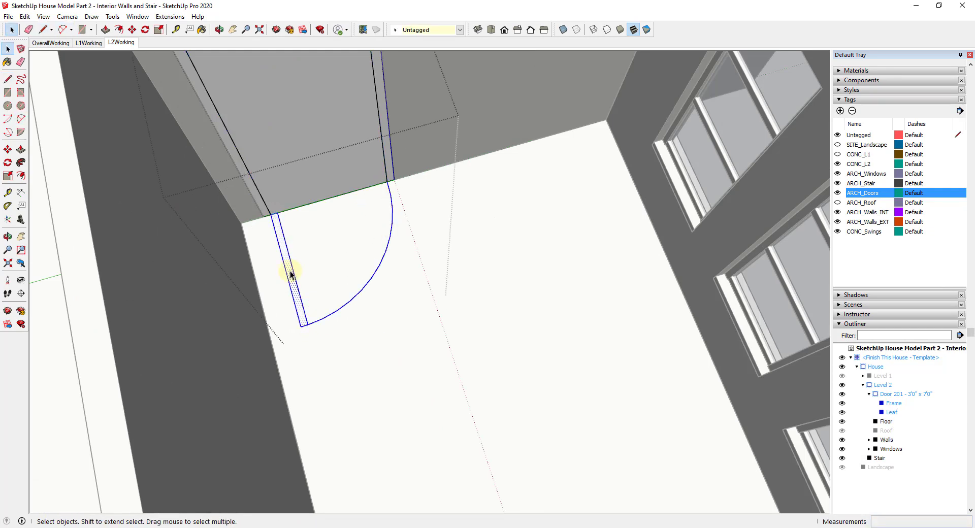
right_click(289, 272)
click(325, 359)
right_click(894, 412)
click(892, 402)
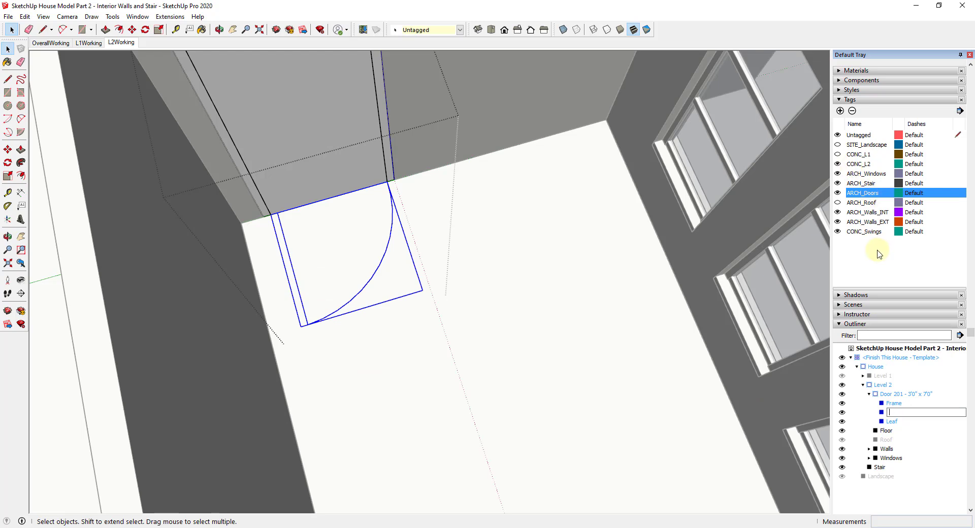
text(Swing)
key(Return)
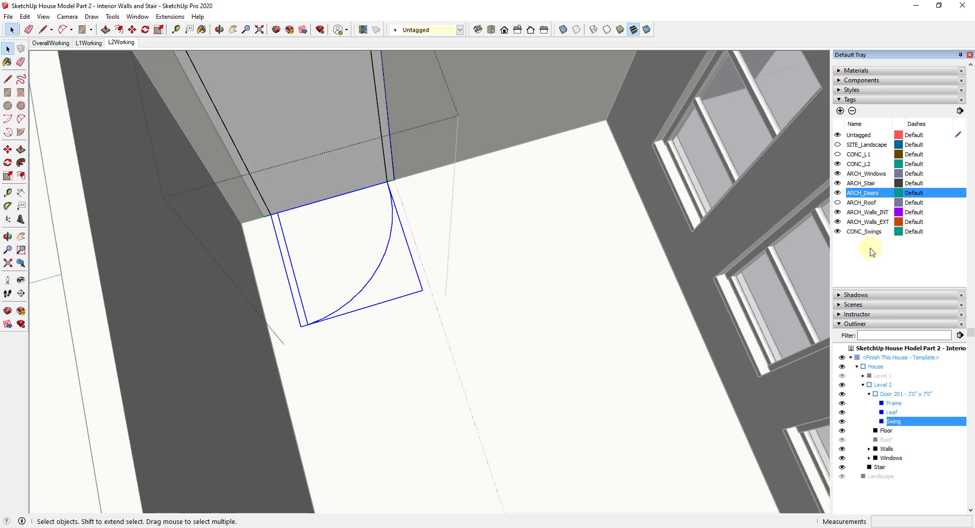
Assign the CONC_Swings tag to the Swing group, then close the Door 201 group and select it.
click(427, 30)
click(424, 114)
click(546, 288)
click(391, 223)
Model a second door frame in the opening nearest the exterior wall across the hall and group it.
scroll(391, 223, down, 3)
middle_drag(392, 223, 537, 163)
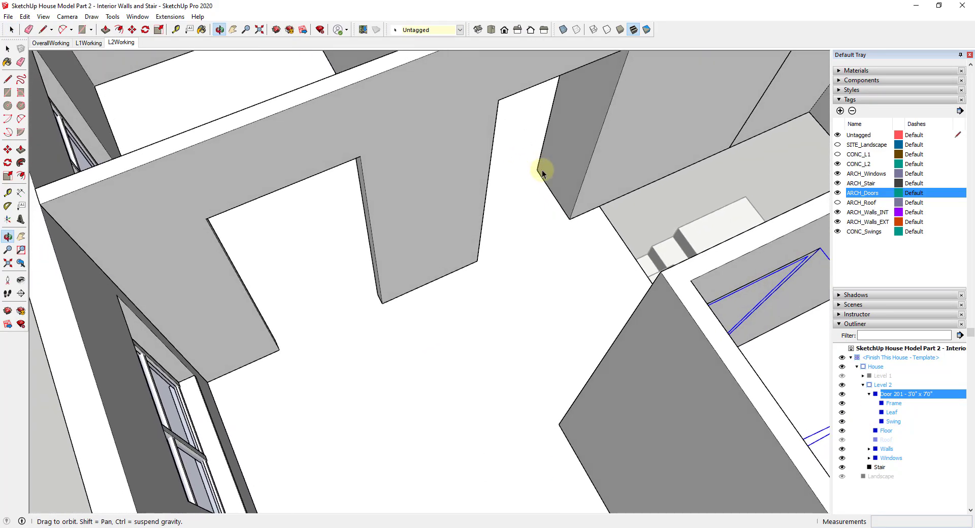
scroll(528, 213, down, 3)
scroll(413, 269, up, 4)
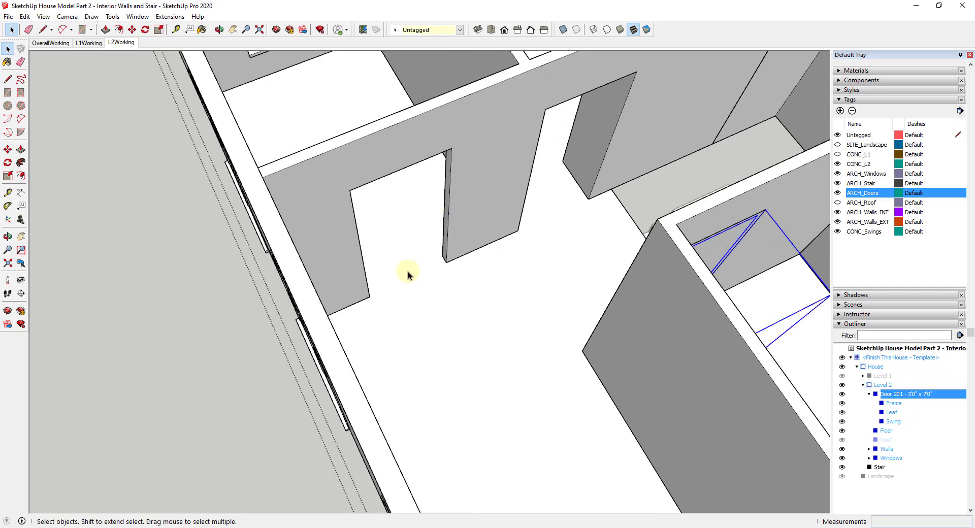
key(r)
click(370, 297)
click(452, 148)
key(f)
right_click(473, 139)
click(515, 227)
Rename the second door frame group as Door 202 - 3'0" x 7'0"H.
double_click(893, 440)
text(Door 202 - 3'0" )
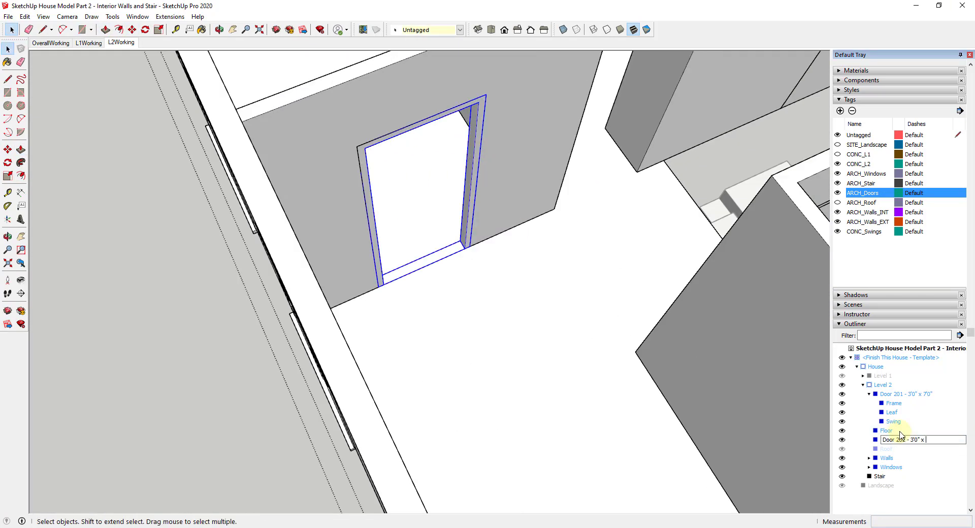
text(x 7'0"H)
key(Return)
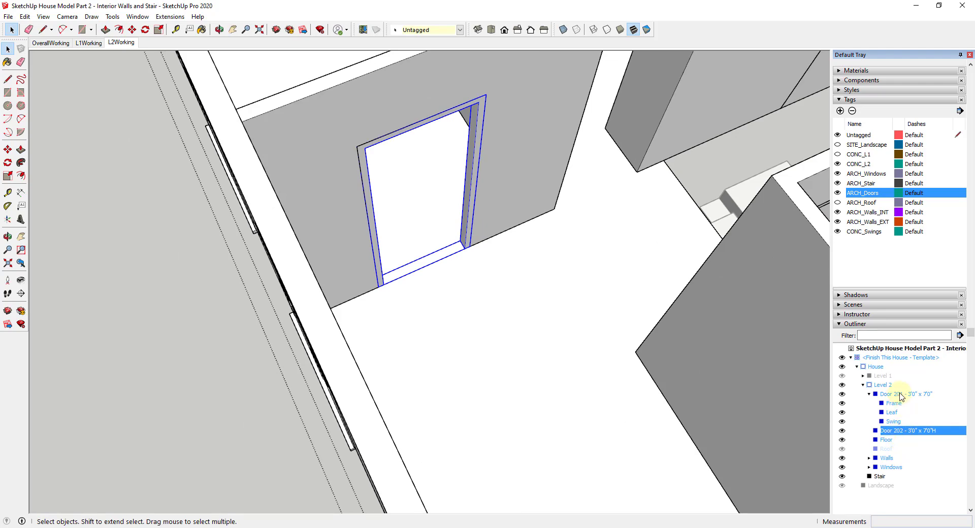
Delete the Door 202 frame group from its wall opening.
scroll(435, 300, down, 5)
scroll(618, 270, up, 5)
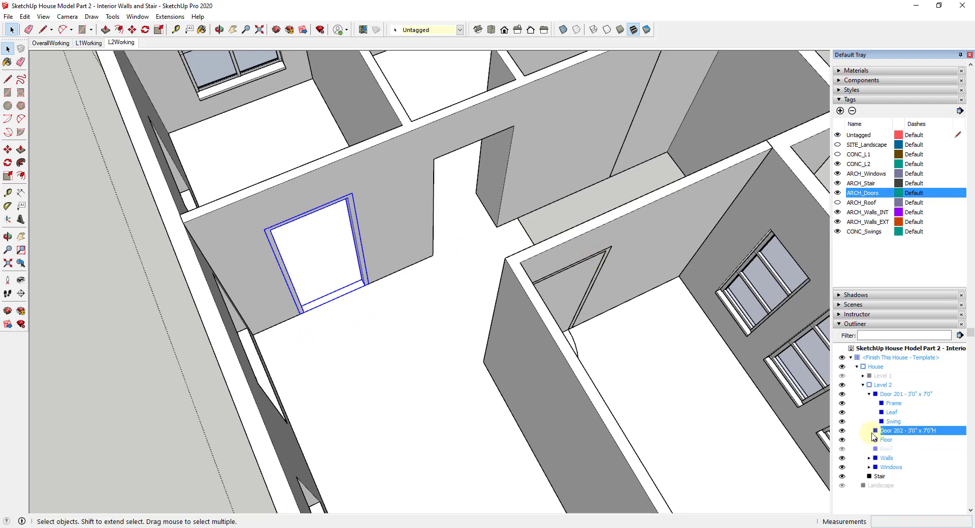
scroll(339, 229, up, 4)
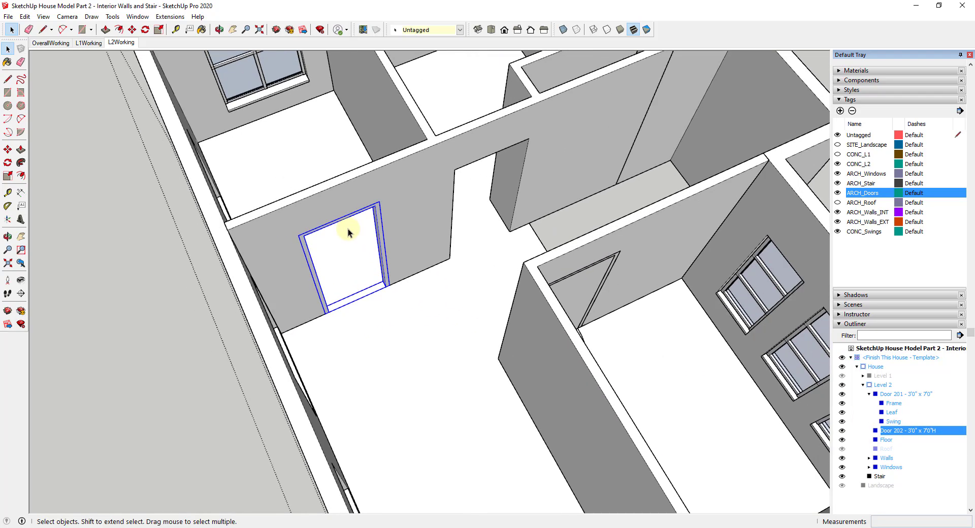
middle_drag(370, 244, 419, 207)
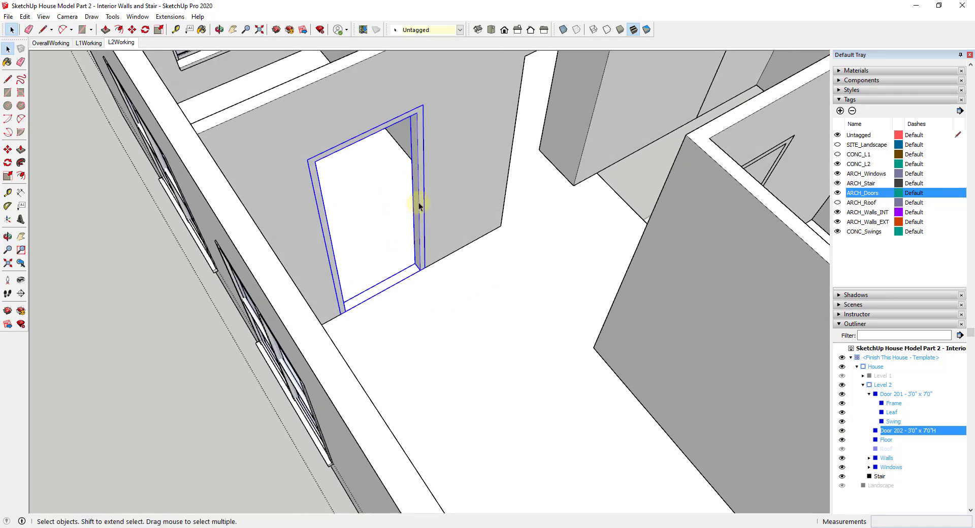
scroll(418, 205, down, 5)
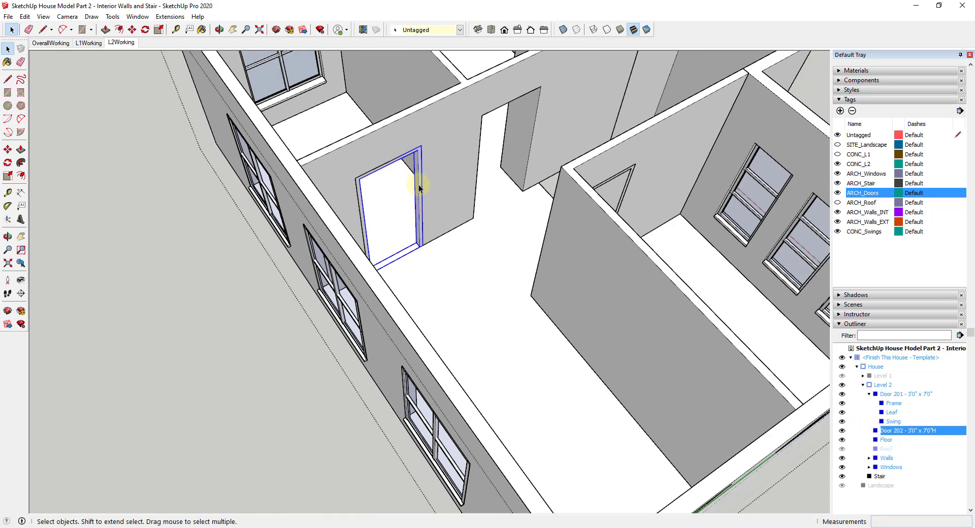
key(Delete)
Copy the complete Door 201 group from its upper frame corner to the upper corner of the empty opening across the hall.
middle_drag(562, 208, 552, 217)
click(569, 257)
middle_drag(568, 257, 521, 260)
key(m)
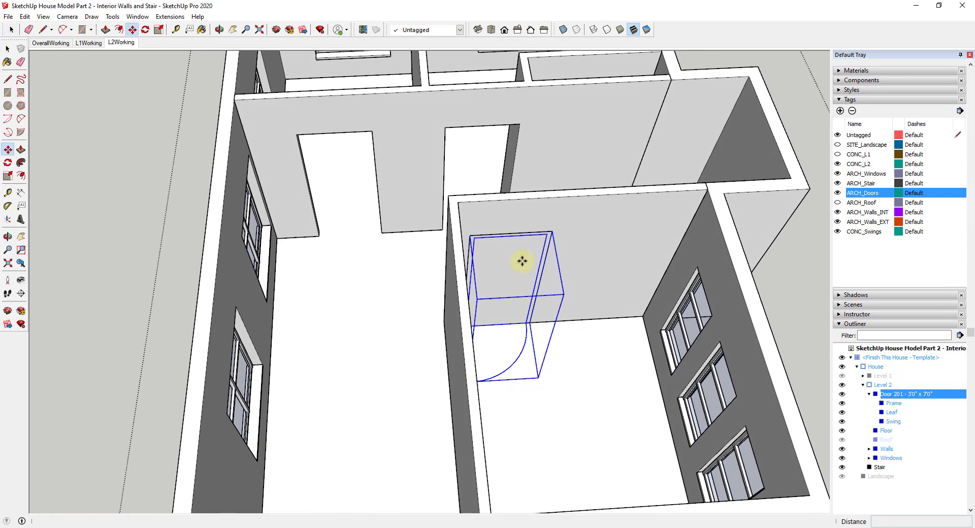
key(ctrl)
click(470, 235)
click(295, 136)
Try rotating the copied door group in its opening, then undo the copy.
middle_drag(298, 166, 489, 374)
click(454, 362)
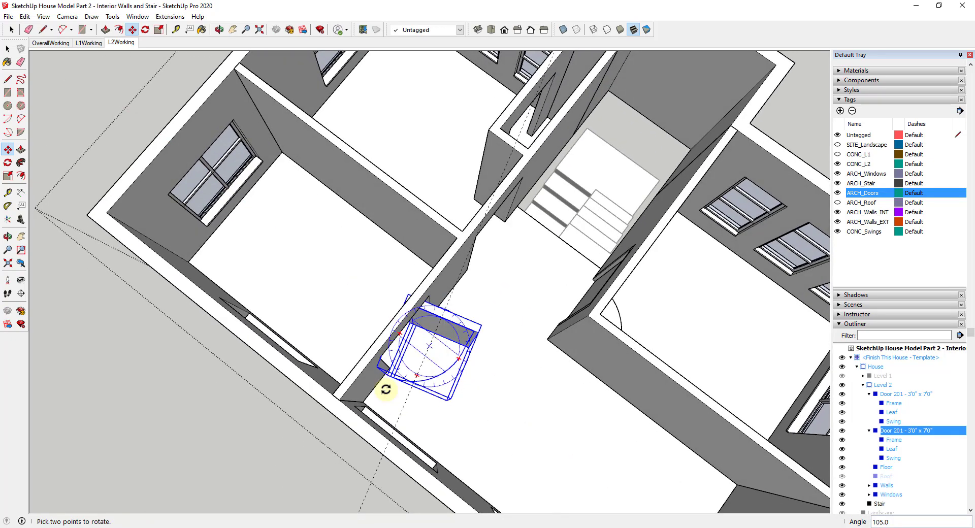
key(Escape)
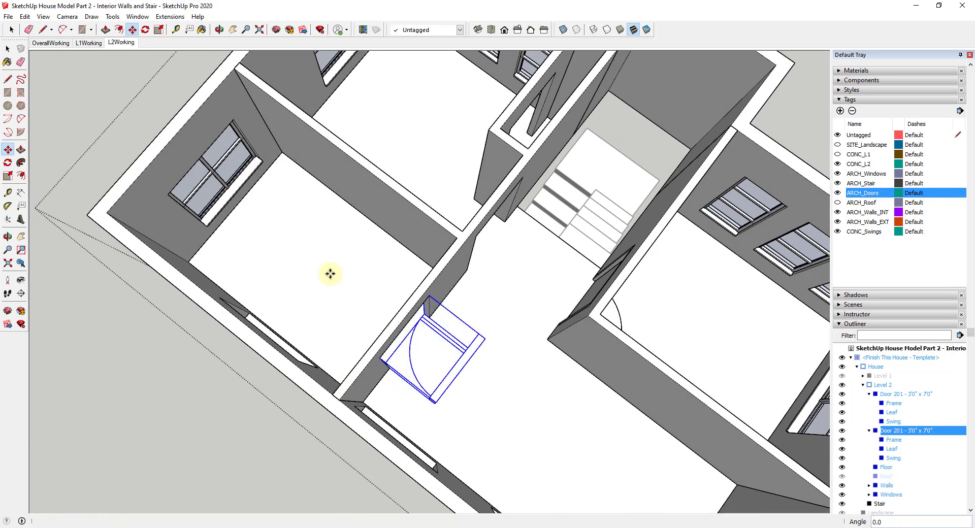
key(ctrl+z)
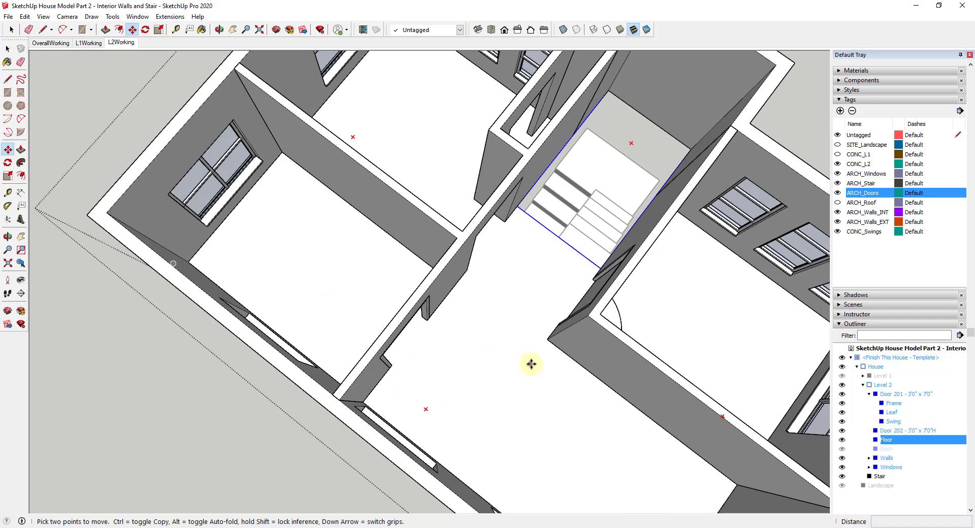
key(ctrl+z)
Convert the Door 201 group into a component with the definition name Door - 3'0" x 7'0".
middle_drag(560, 388, 446, 297)
key(space)
click(544, 242)
right_click(546, 240)
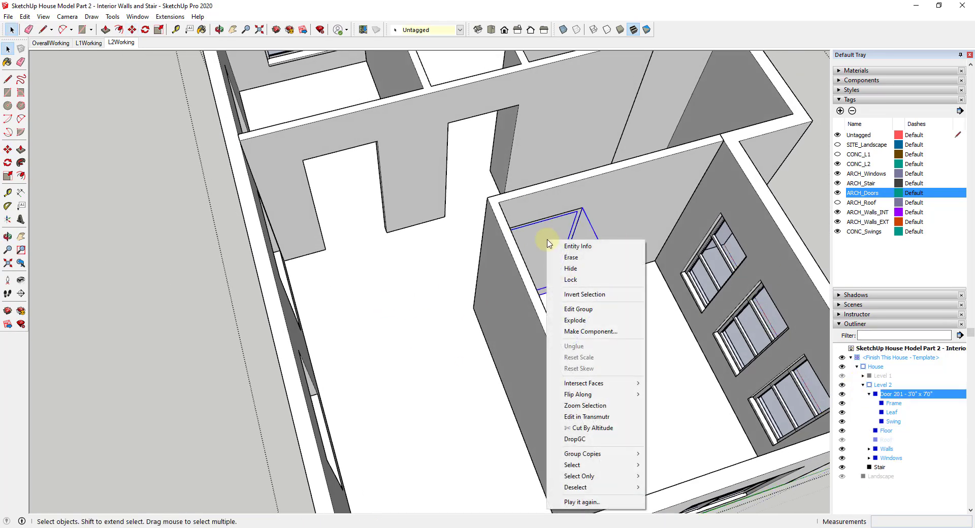
click(585, 331)
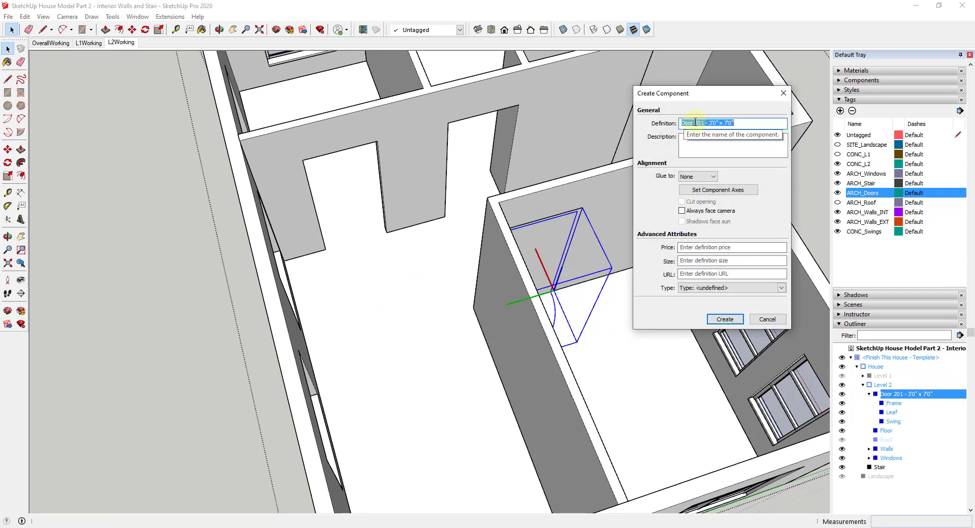
drag(695, 122, 703, 120)
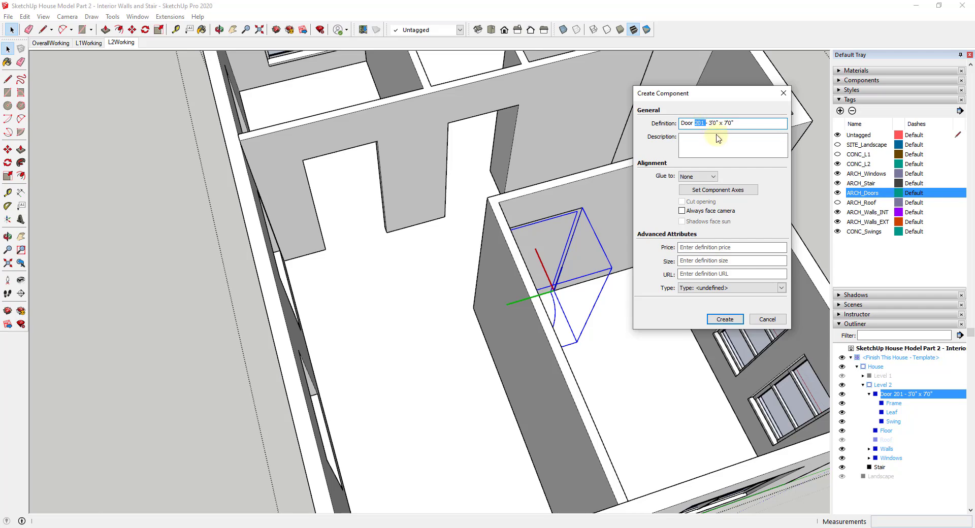
key(BackSpace)
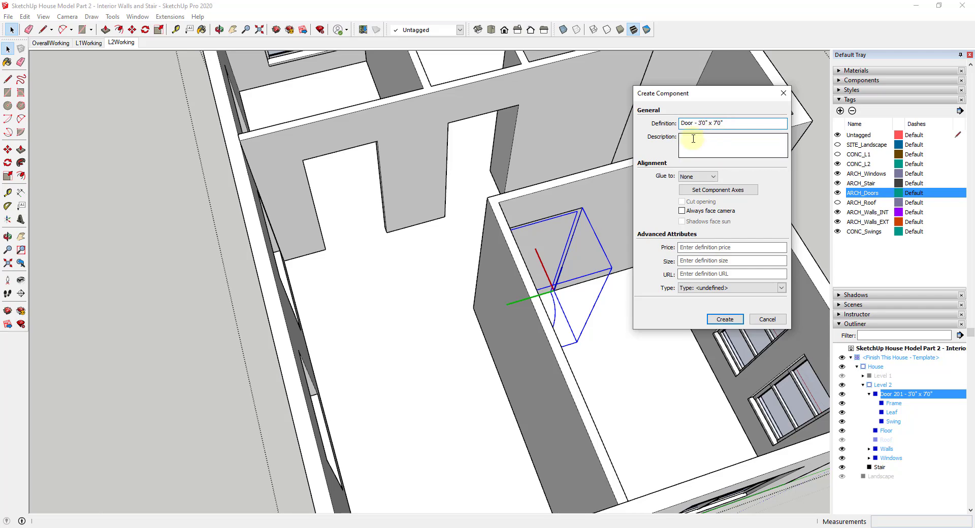
click(724, 320)
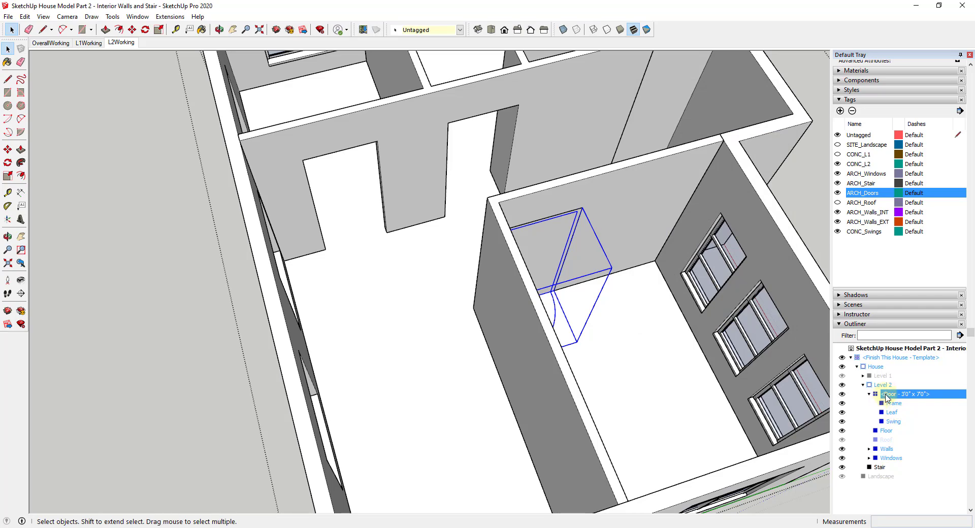
Set the door component's instance name to Door 201.
click(840, 195)
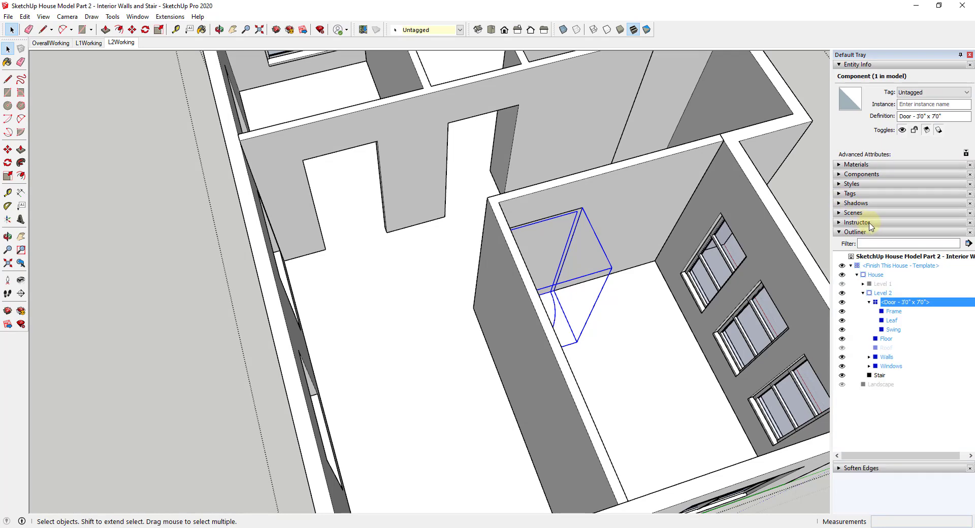
click(910, 104)
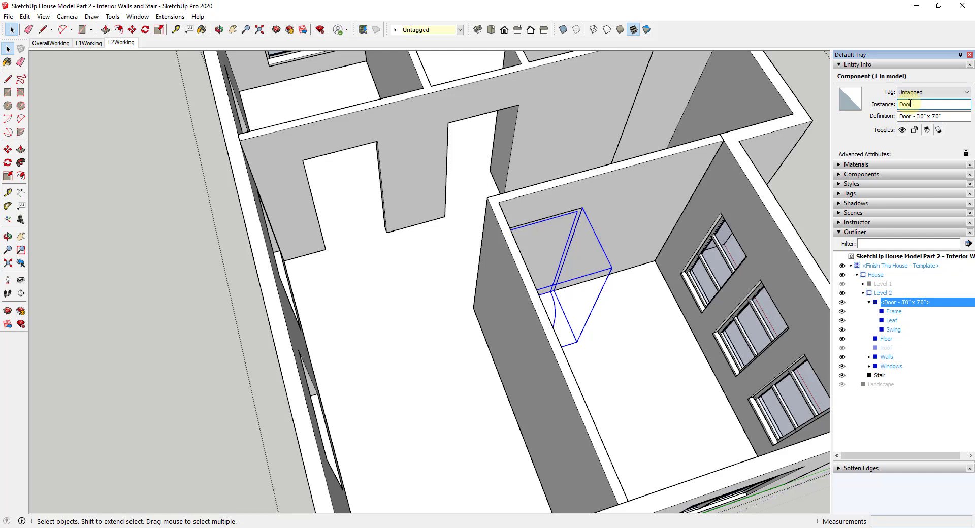
key(Tab)
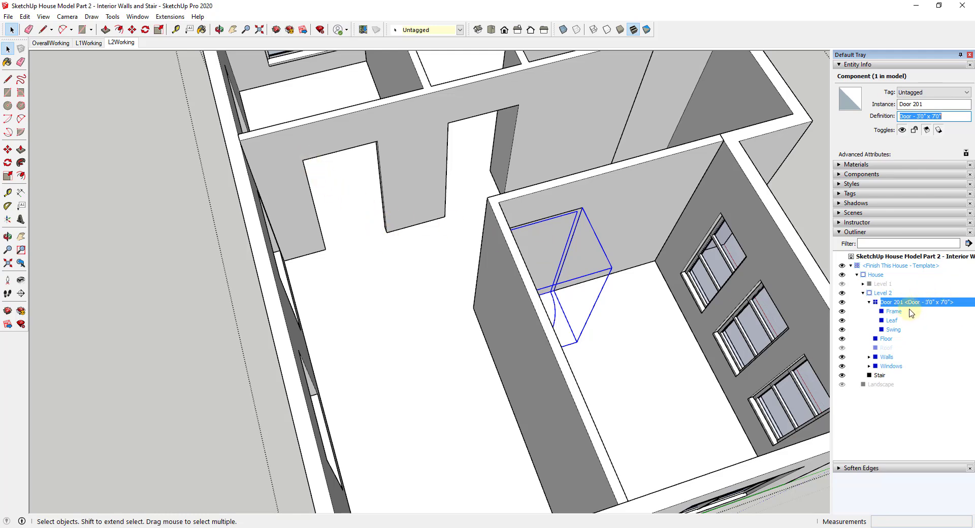
Copy the Door 201 component from its upper frame corner to the upper corner of the empty opening across the hall.
middle_drag(553, 253, 557, 263)
key(m)
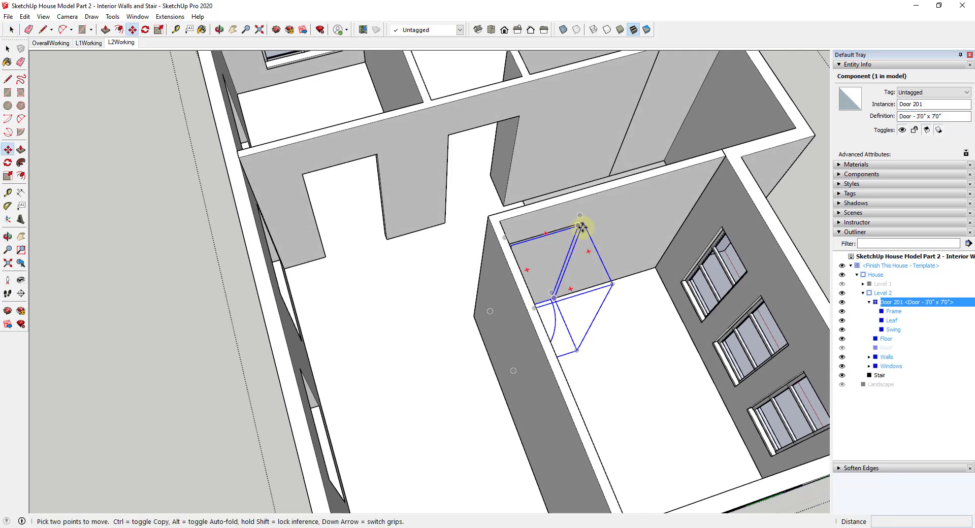
click(583, 222)
key(ctrl)
click(375, 155)
Rotate the copied door component so its swing side faces the wall opening.
key(q)
click(349, 188)
click(334, 165)
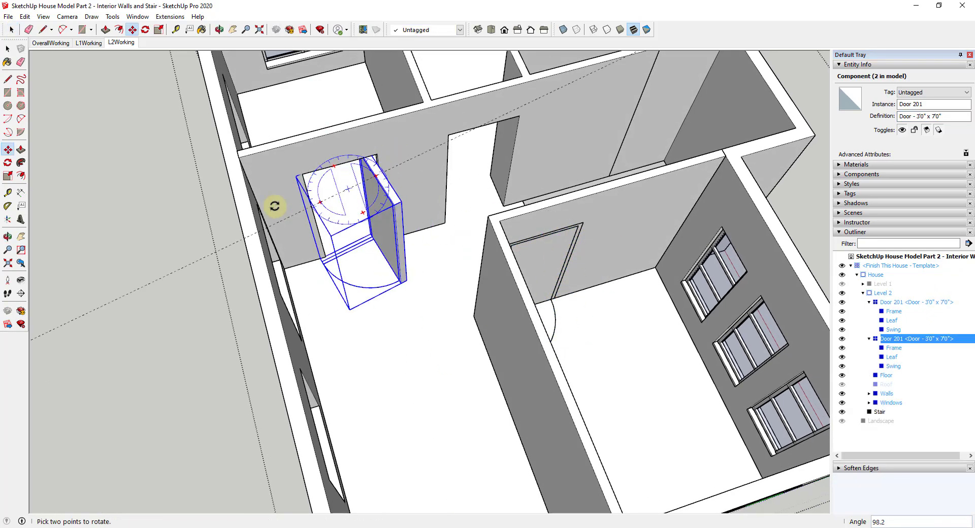
click(320, 96)
Move the rotated door copy by its upper frame corner onto the matching corner of the wall opening.
key(m)
scroll(355, 231, up, 3)
middle_drag(354, 231, 446, 213)
key(s)
drag(458, 251, 383, 297)
key(m)
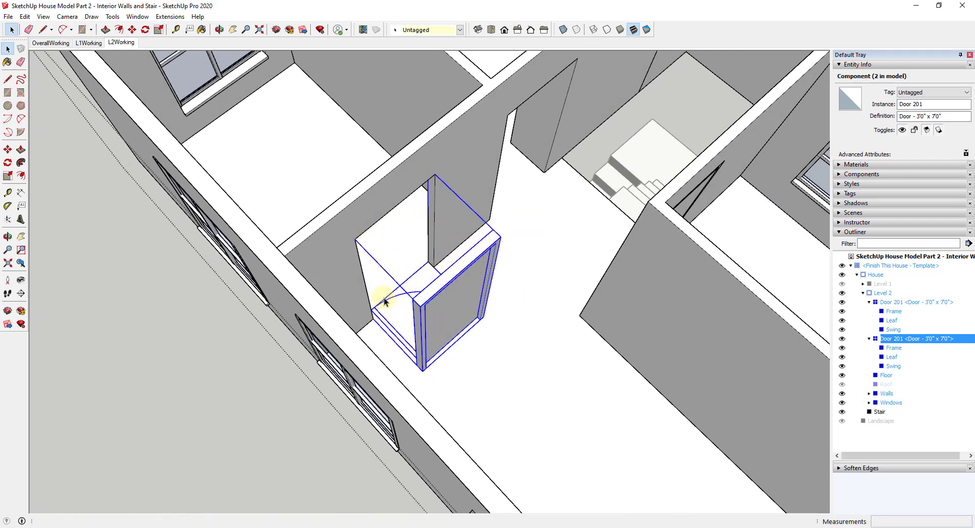
click(416, 299)
click(355, 240)
Set the copied door component's instance name to Door 202 and collapse the Door 201 and Door 202 hierarchies.
middle_drag(355, 242, 742, 335)
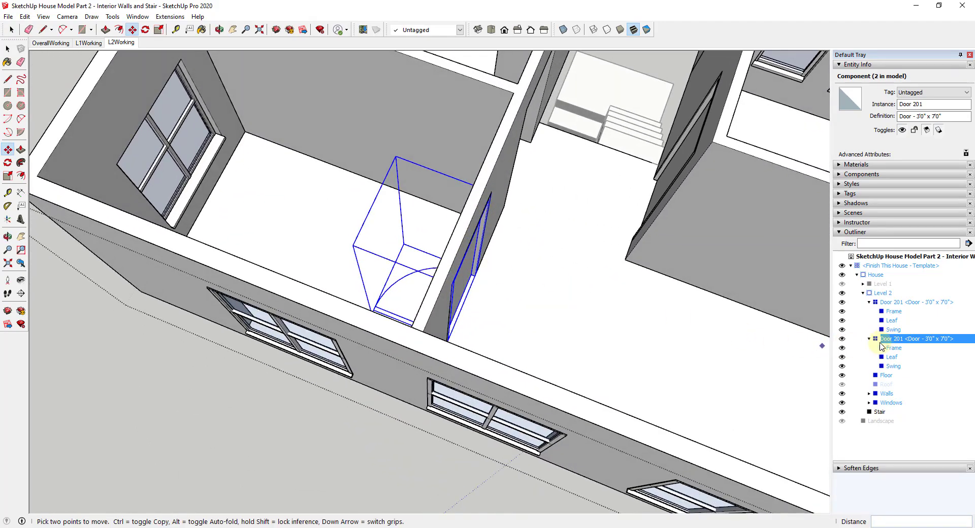
click(929, 105)
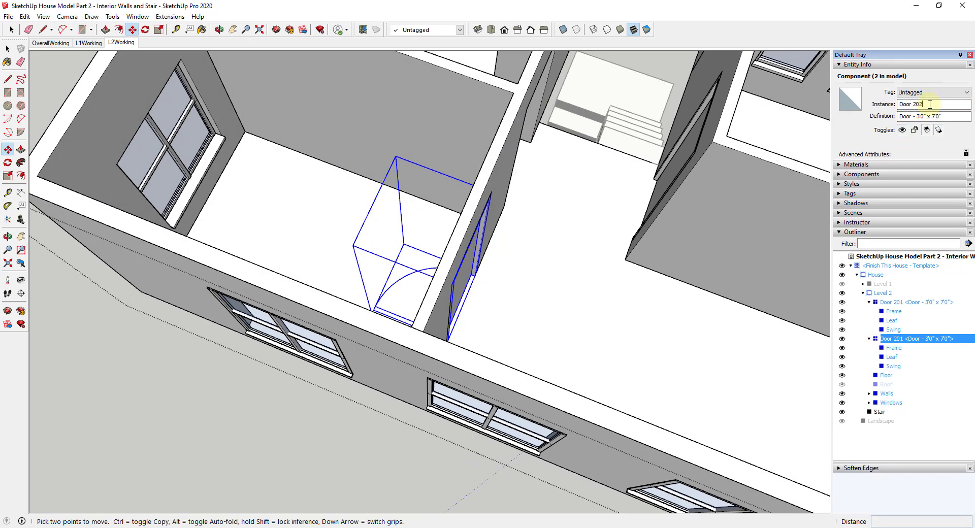
text(2)
key(Tab)
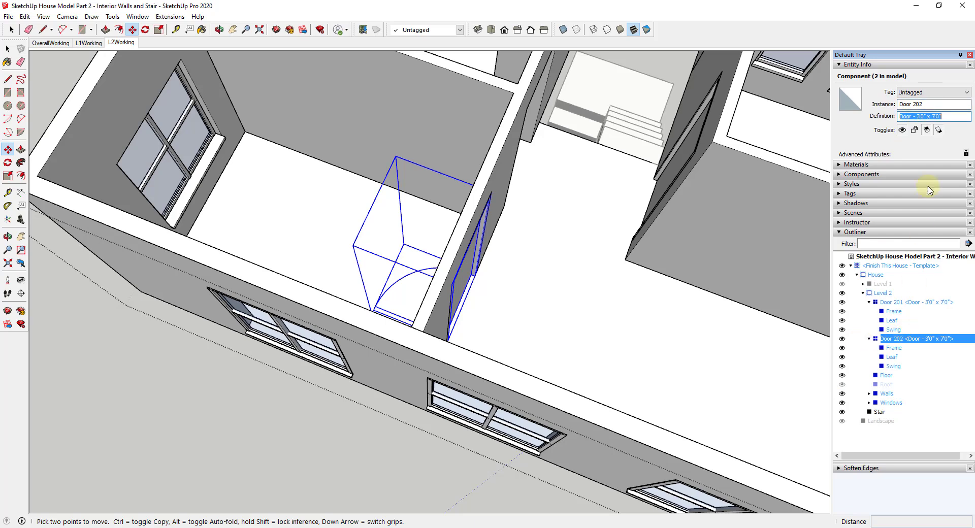
click(870, 303)
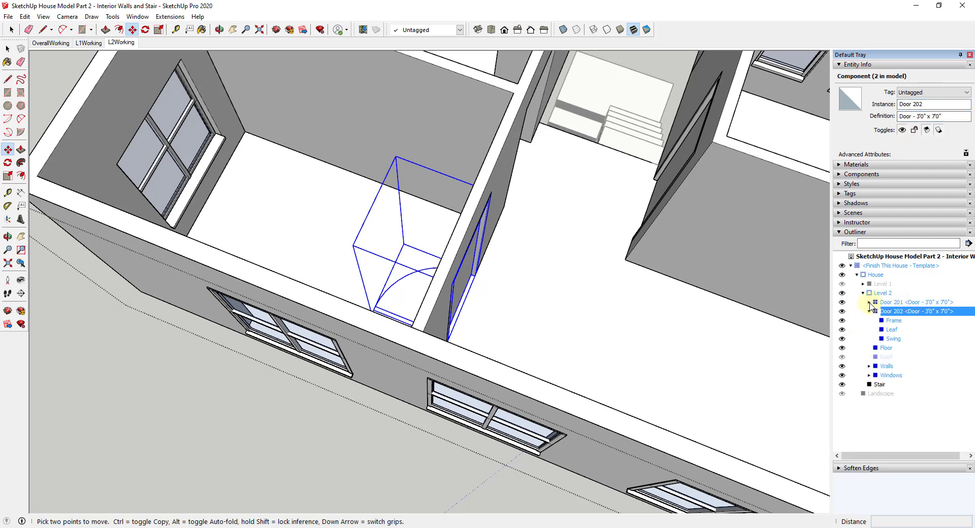
click(869, 312)
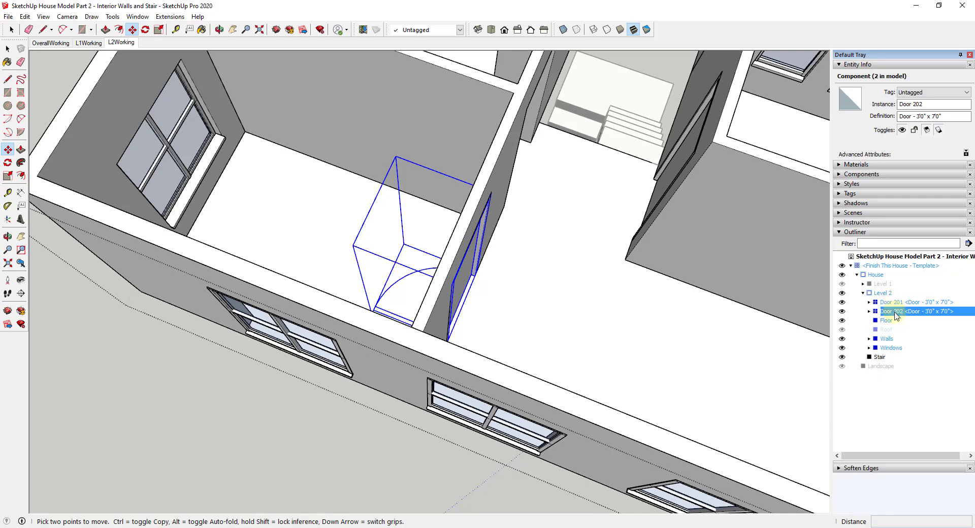
Copy the Door 202 component from its upper frame corner to the matching corner of the neighboring opening in the same wall.
scroll(540, 277, down, 3)
middle_drag(538, 297, 372, 203)
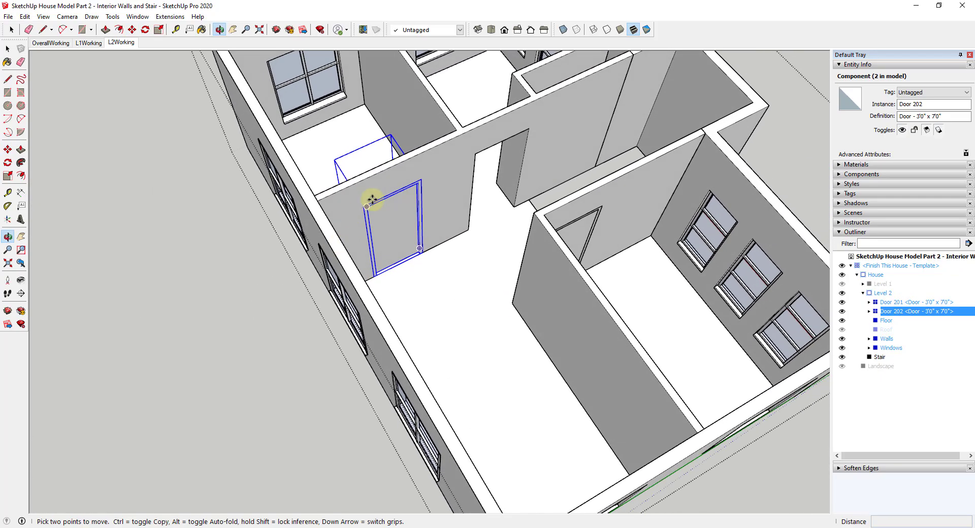
scroll(371, 203, up, 2)
click(359, 210)
key(ctrl)
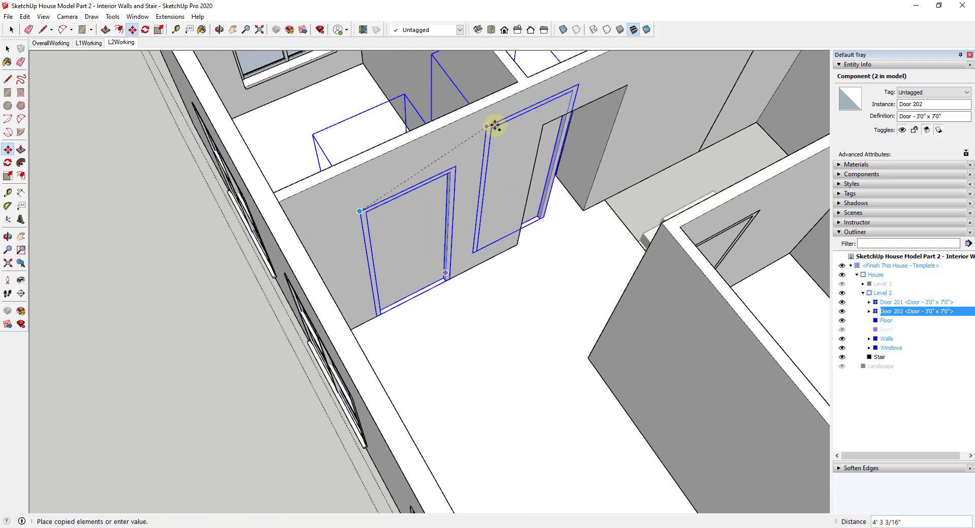
click(541, 122)
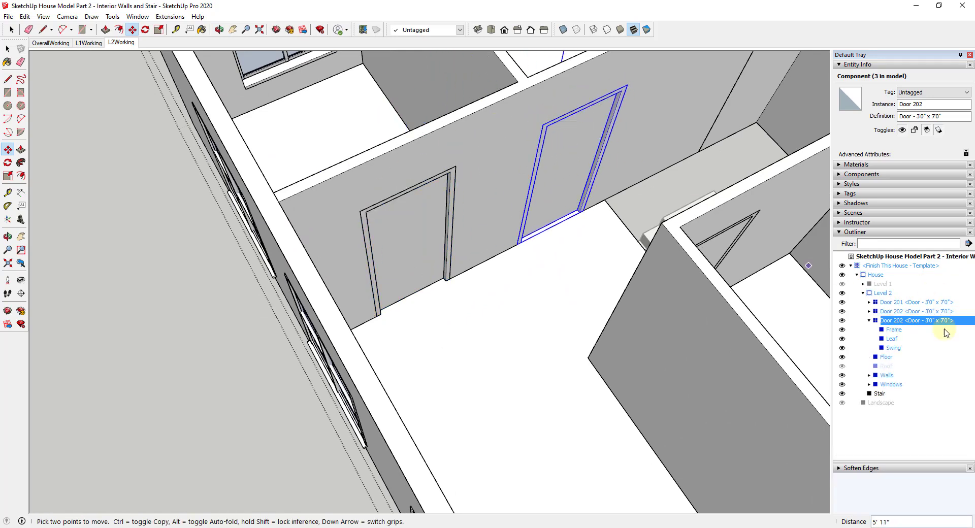
Collapse the new door copy's hierarchy and set its instance name to Door 203.
click(869, 320)
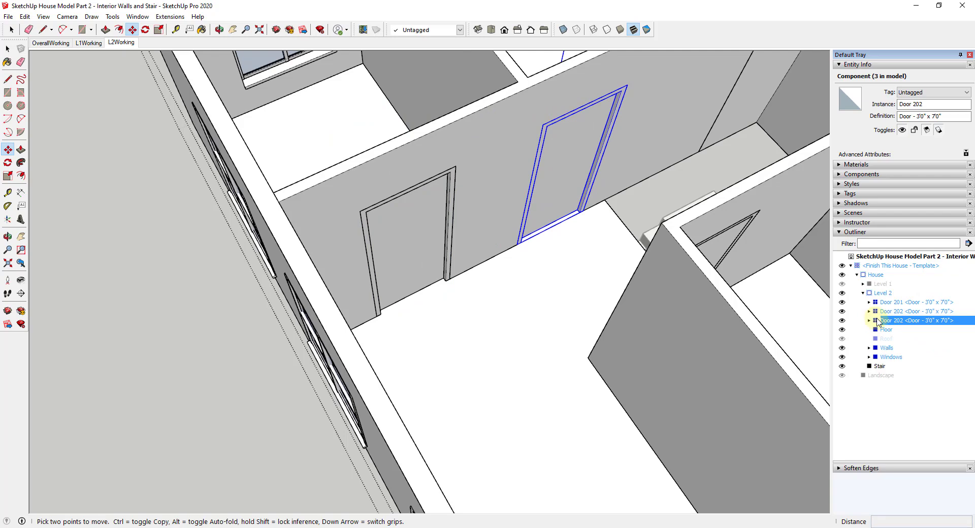
drag(916, 104, 926, 104)
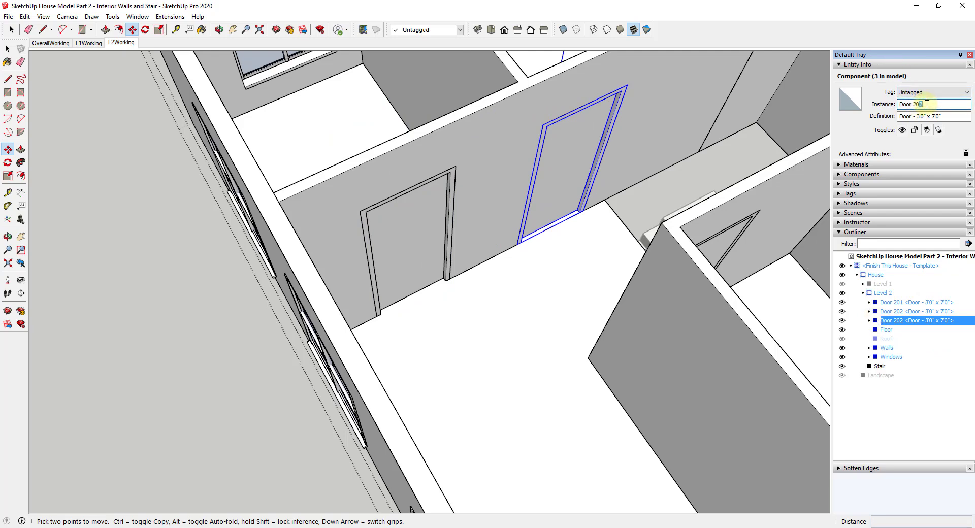
key(Tab)
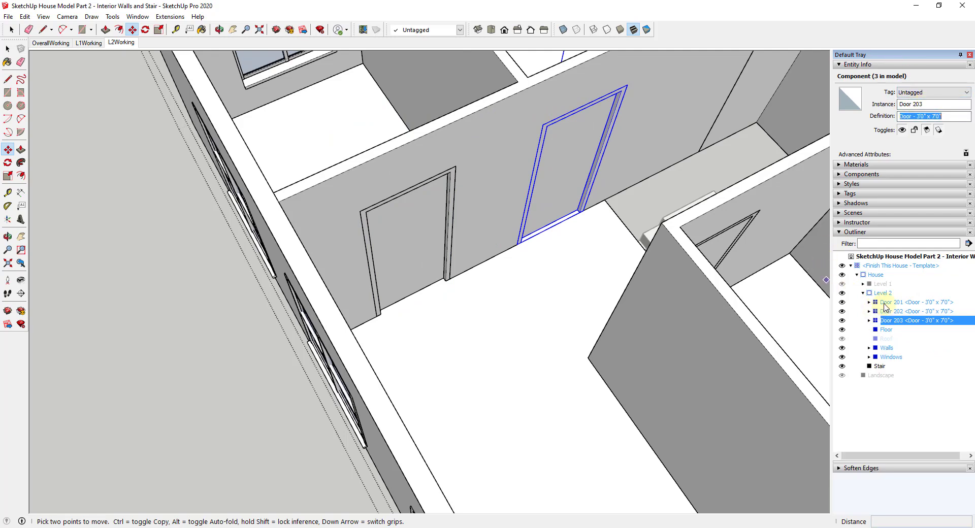
Group Door 201, Door 202 and Door 203 together and name the group Doors.
click(876, 304)
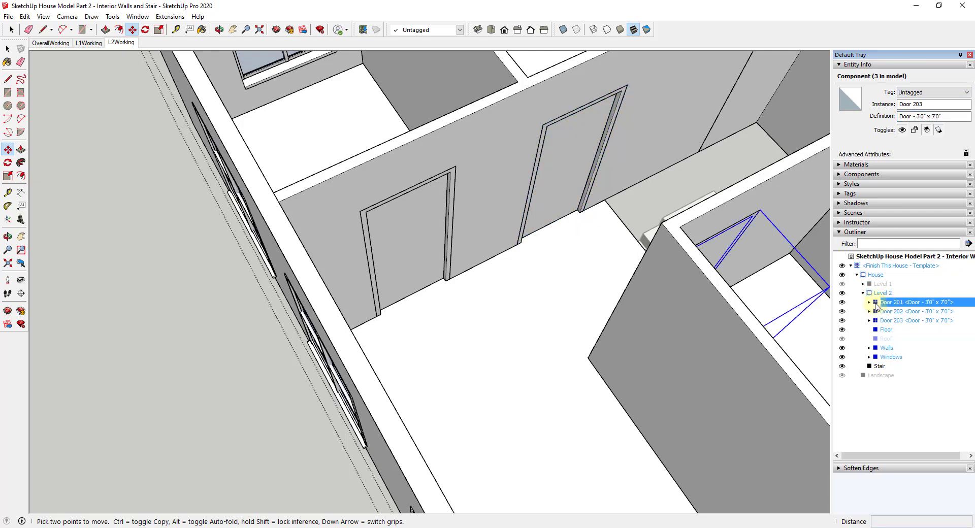
click(881, 311)
click(877, 303)
shift+click(879, 312)
shift+click(877, 321)
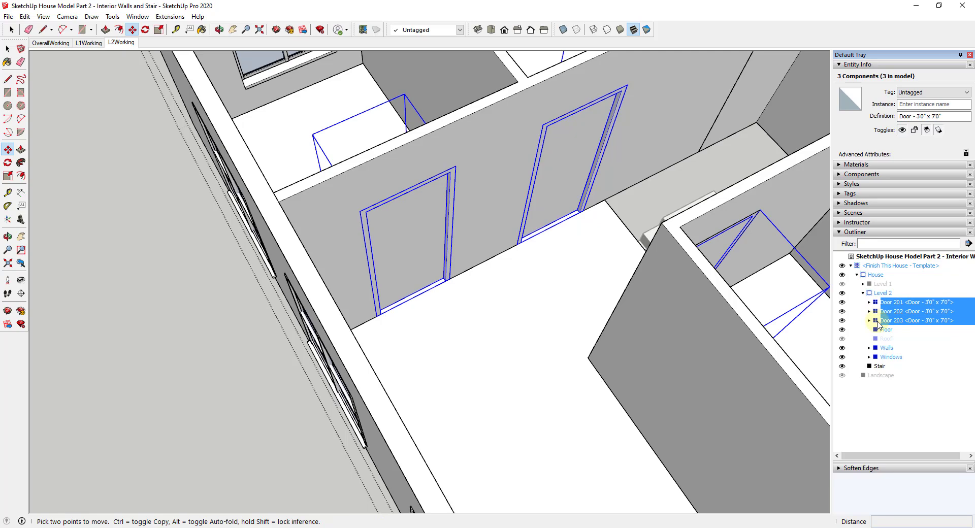
right_click(876, 323)
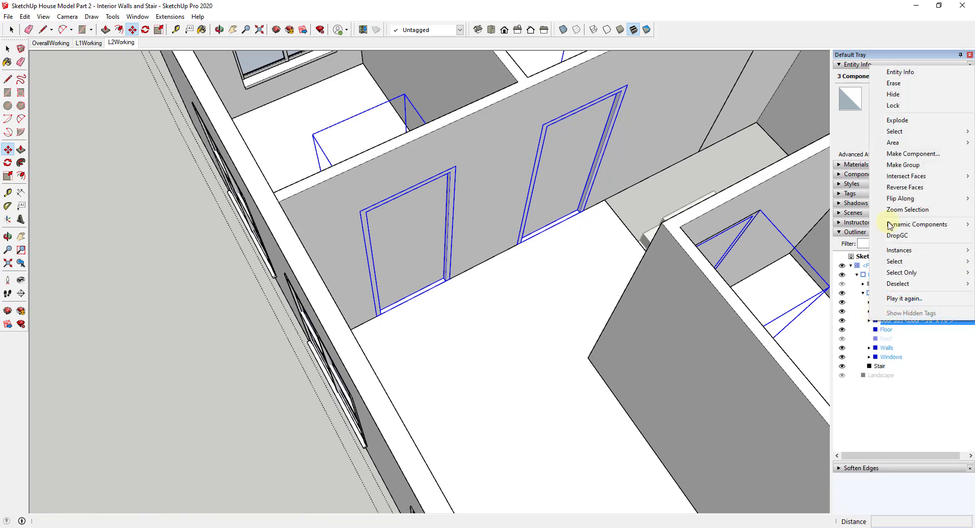
click(903, 164)
right_click(888, 311)
click(905, 303)
text(Doors)
key(Return)
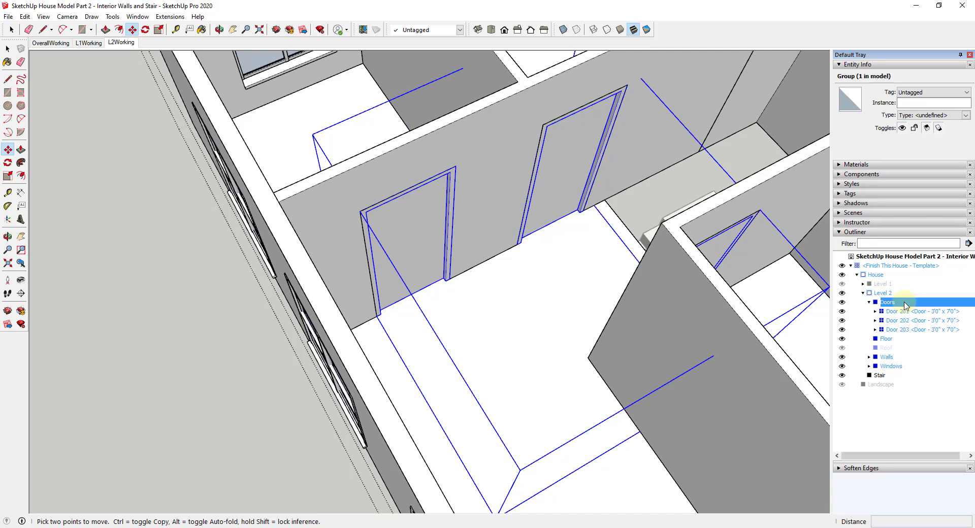
Try to assign the ARCH_Doors tag to the Doors group and inspect the Level 2 group's tag.
click(441, 31)
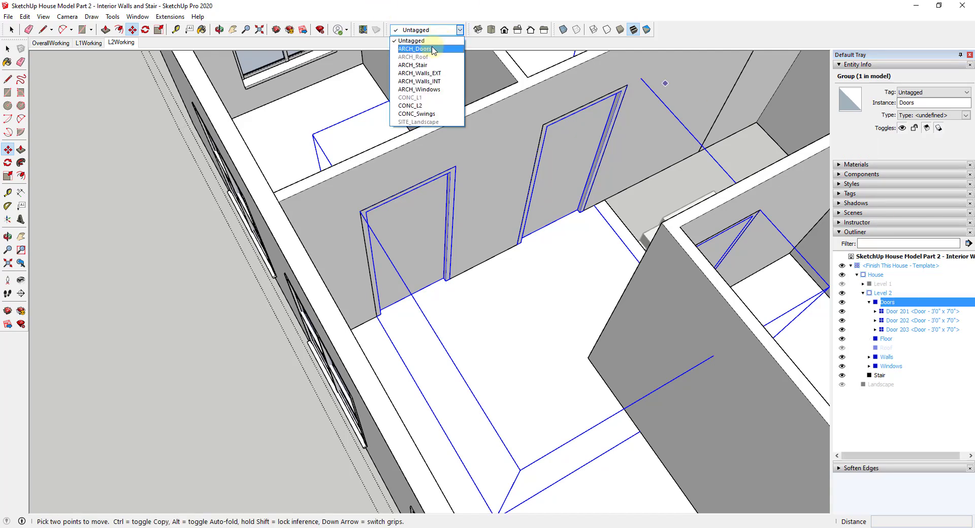
click(435, 48)
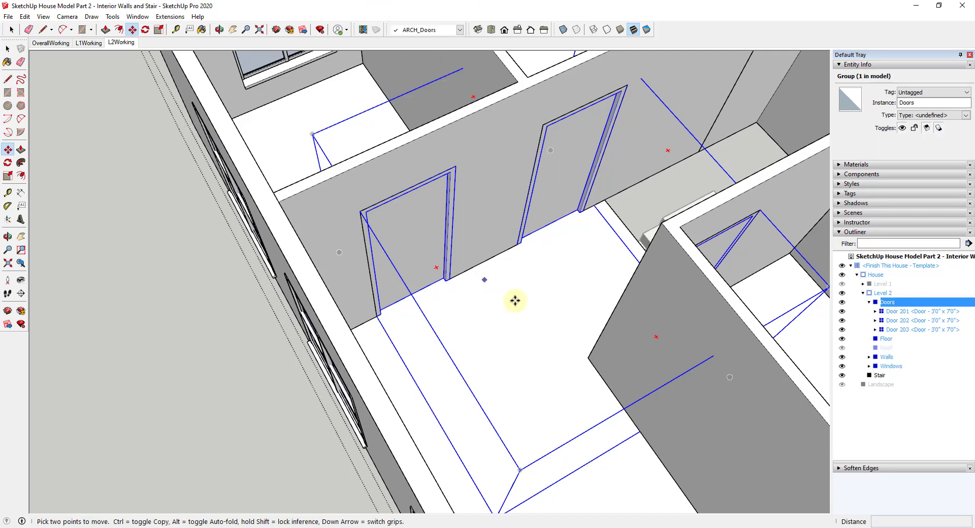
click(880, 293)
key(space)
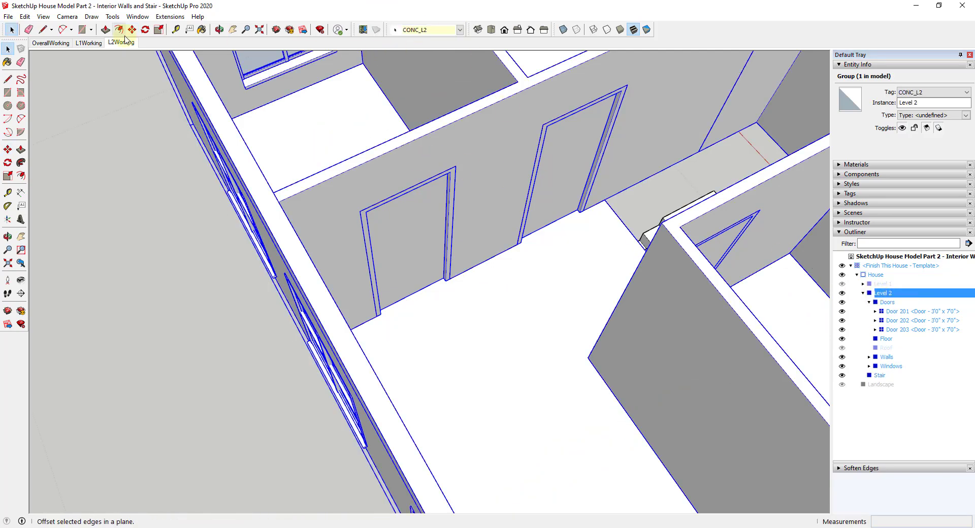
Toggle the CONC_L2 tag's visibility off and on to check which objects it controls, leaving it visible.
click(838, 193)
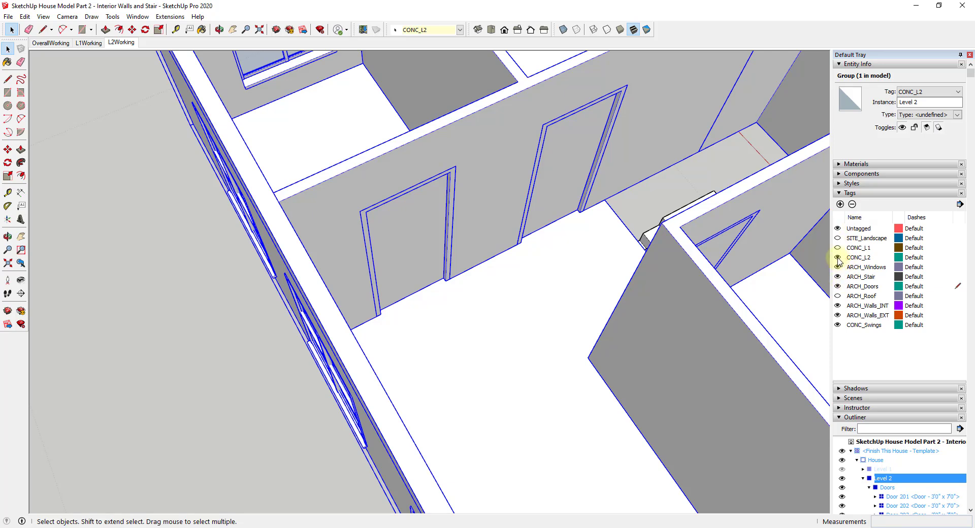
click(837, 258)
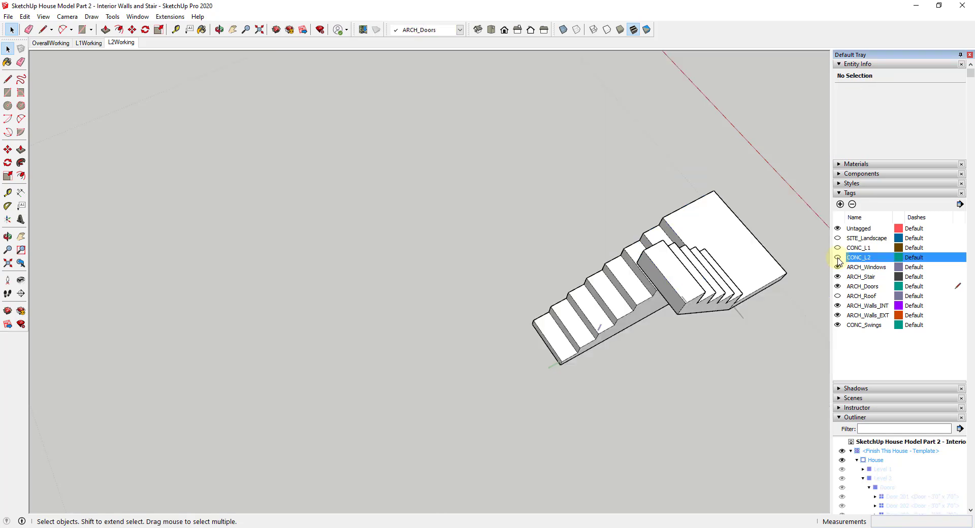
click(837, 258)
scroll(929, 417, down, 3)
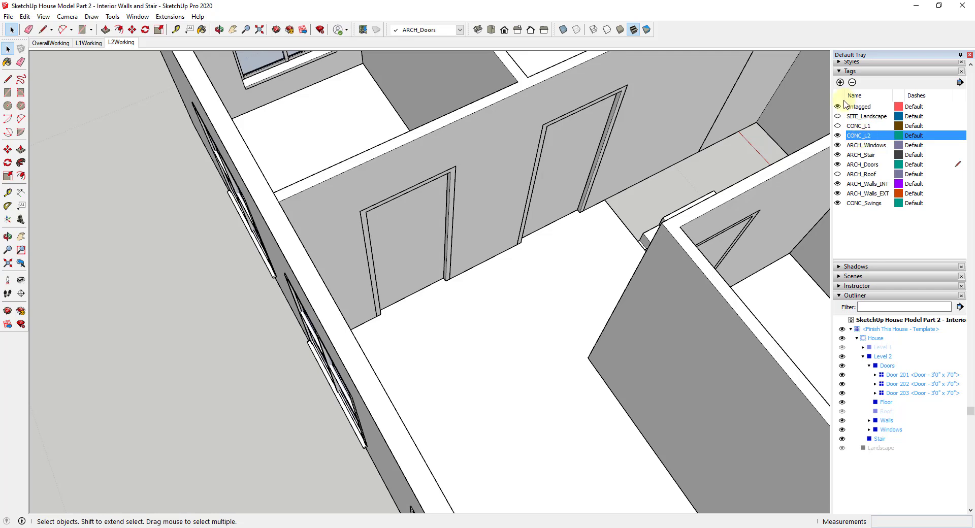
click(837, 135)
click(837, 136)
click(837, 136)
click(837, 136)
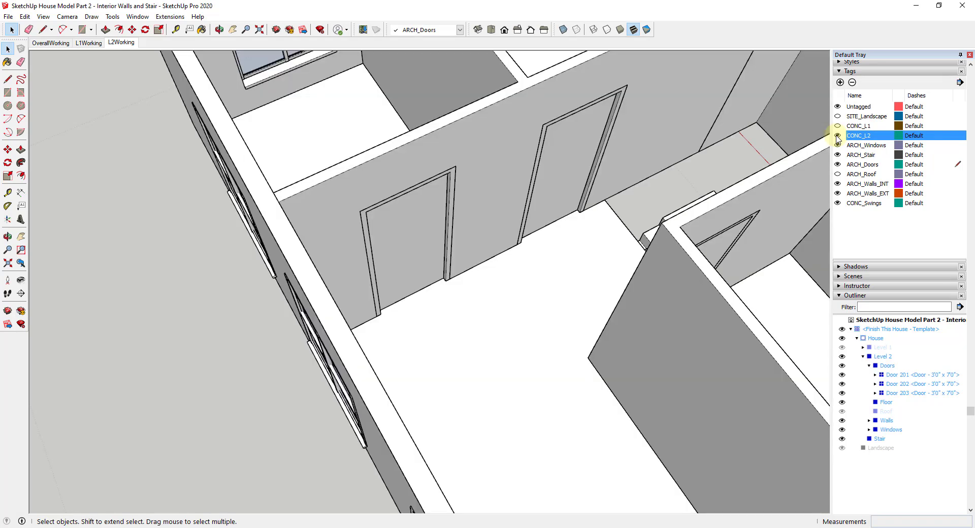
Make Untagged the current tag and hide the ARCH_Doors tag.
click(837, 165)
click(515, 296)
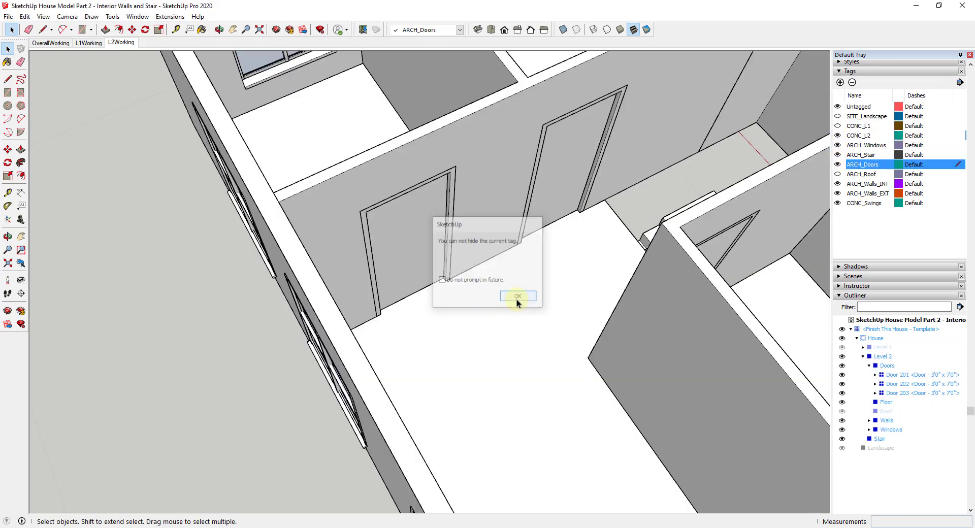
click(543, 336)
click(837, 165)
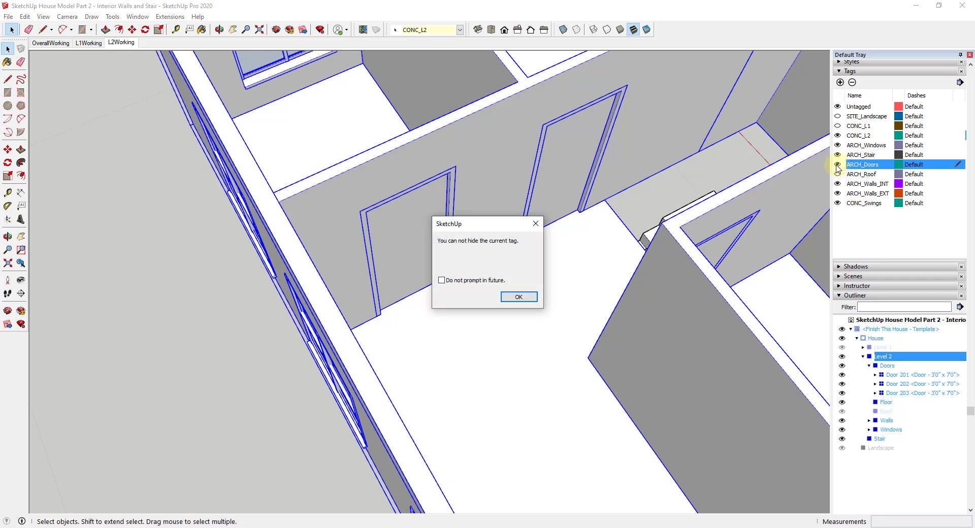
click(518, 296)
click(954, 107)
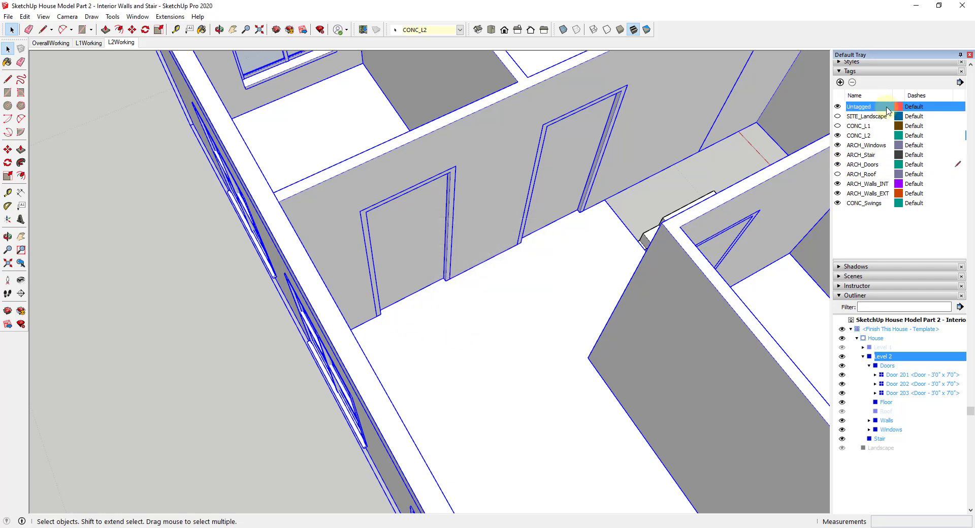
click(836, 166)
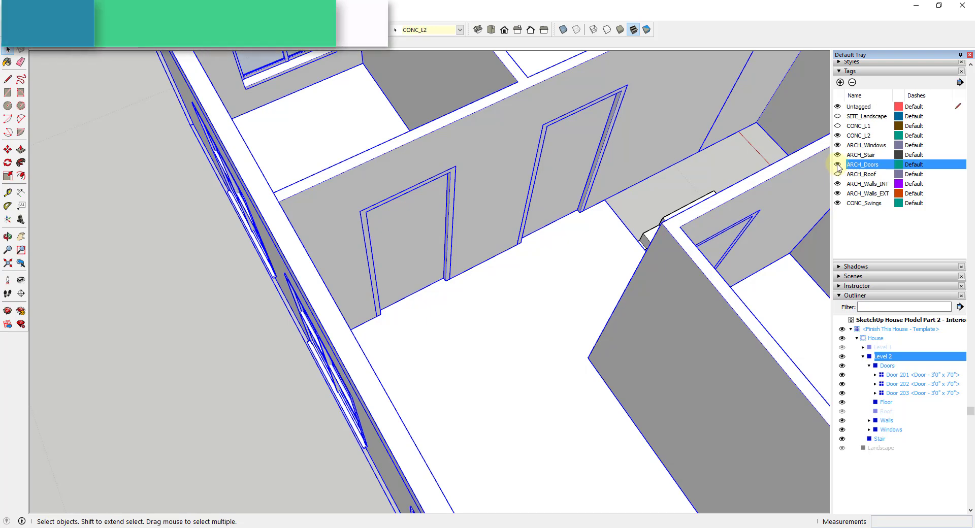
Assign the ARCH_Doors tag to the Level 2 Doors group.
click(887, 366)
click(447, 30)
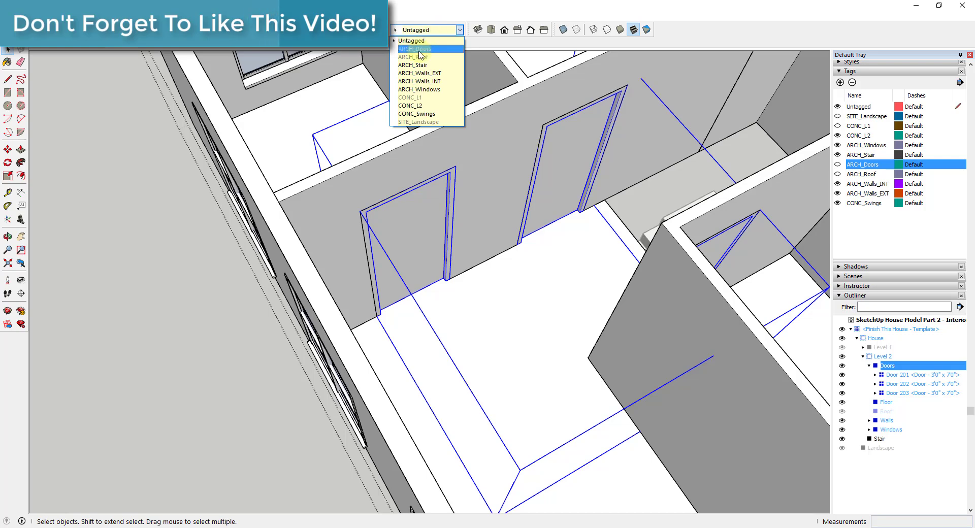
click(421, 94)
Toggle the ARCH_Doors tag's visibility to test it on the Level 2 doors, leaving the tag visible.
click(837, 164)
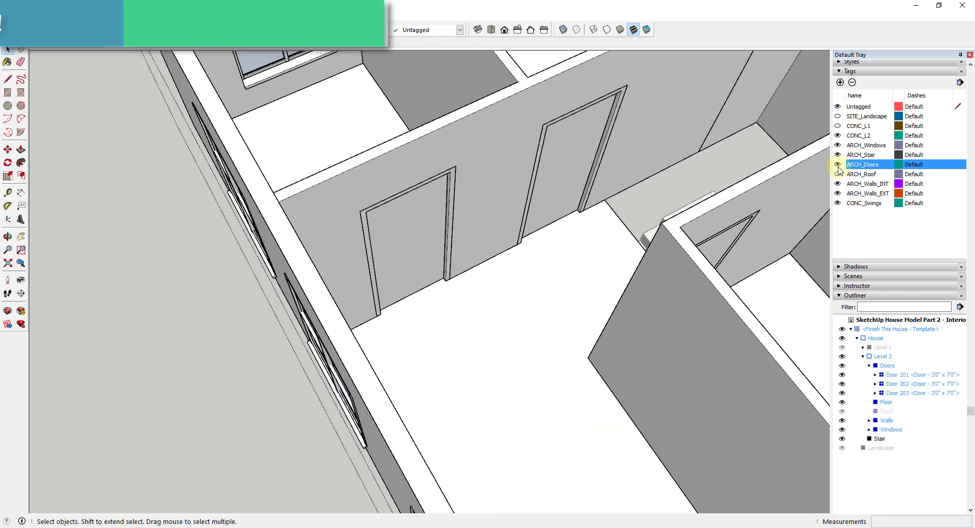
click(837, 165)
click(837, 164)
scroll(395, 266, down, 5)
middle_drag(683, 327, 478, 404)
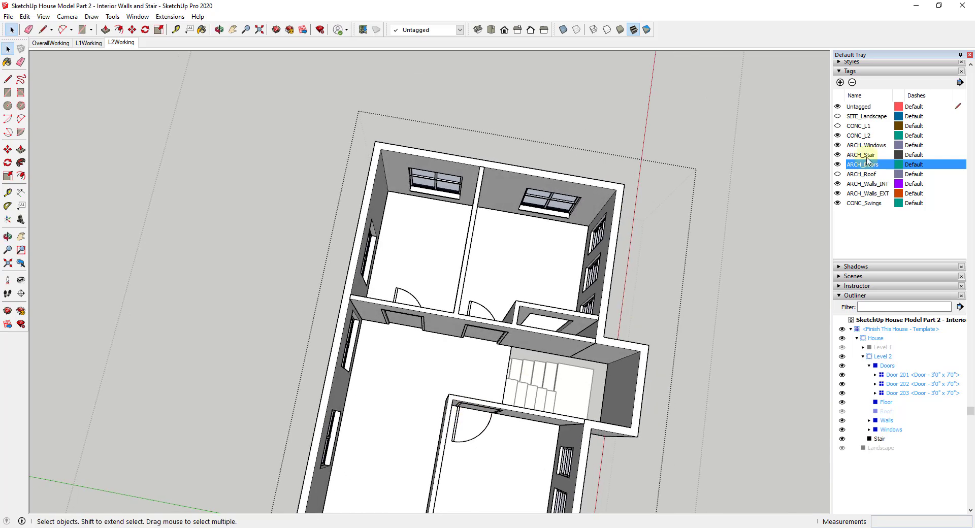
Toggle the CONC_Swings tag's visibility to check the door swings from above, leaving the tag visible.
click(841, 204)
click(838, 204)
click(838, 203)
middle_drag(413, 370, 682, 180)
scroll(605, 200, down, 2)
scroll(616, 131, up, 1)
Switch to the L1Working scene and collapse the Level 2 group's hierarchy.
click(89, 44)
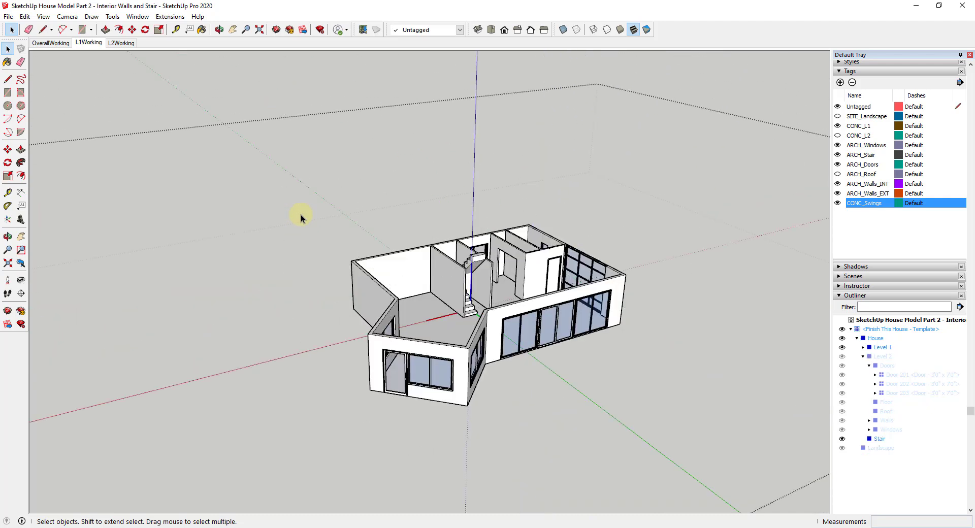
click(862, 356)
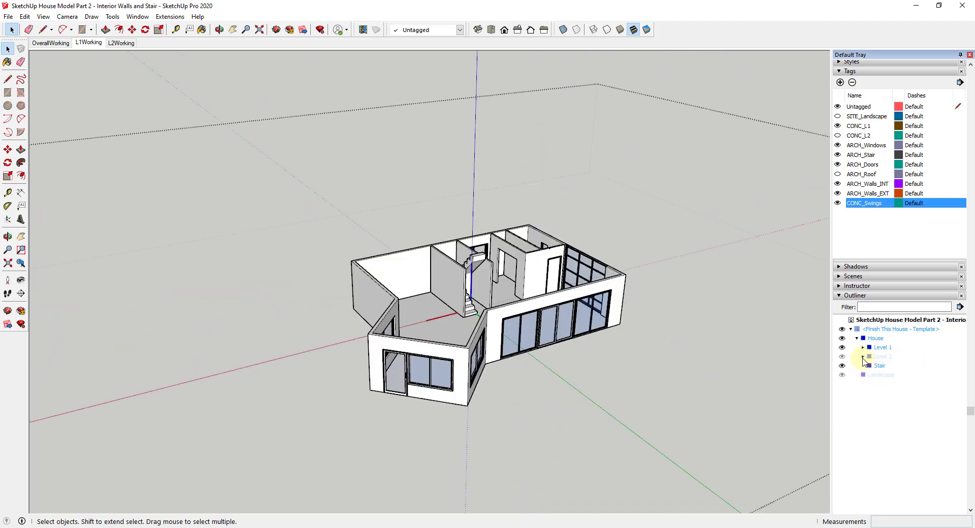
Draw a rectangle 3' wide and 2' deep on the Level 1 floor, against the back wall of the room beside the stair.
scroll(406, 317, up, 4)
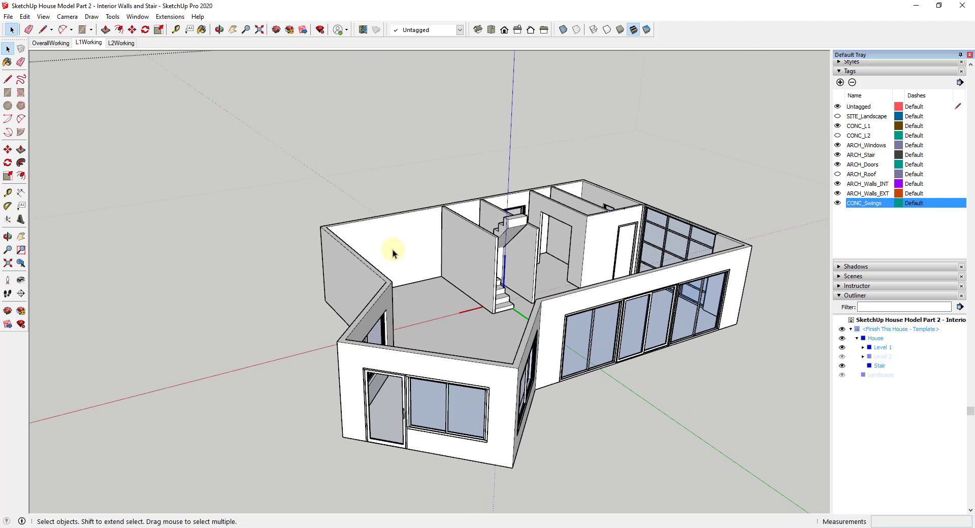
middle_drag(437, 252, 389, 321)
scroll(436, 292, up, 4)
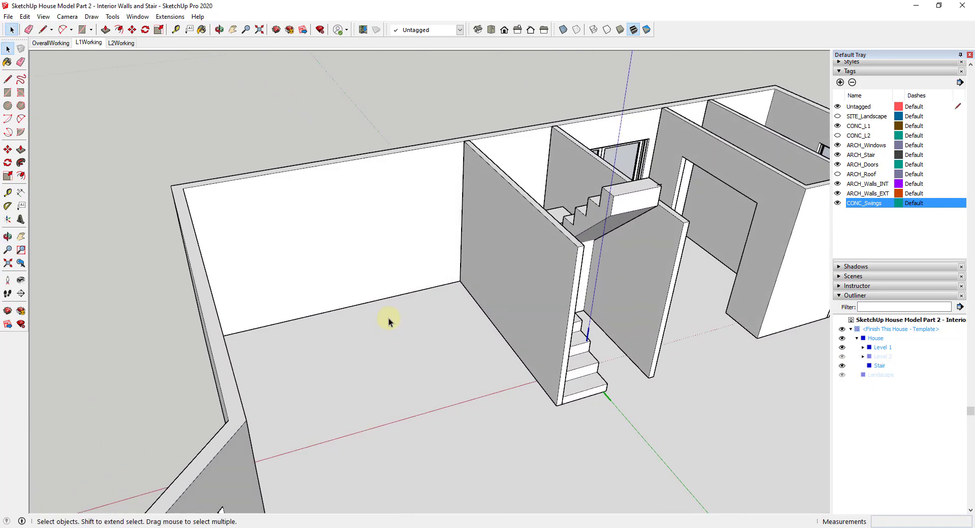
key(l)
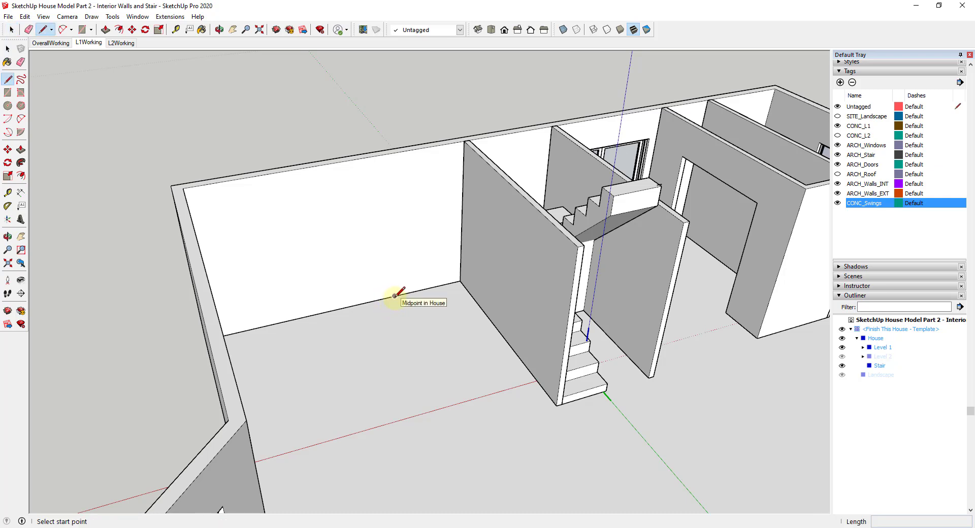
click(377, 300)
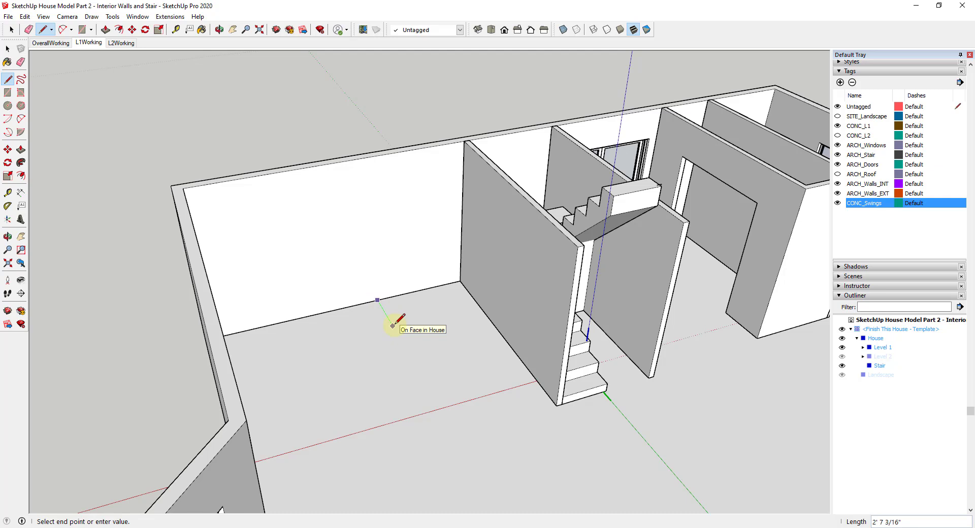
key(Return)
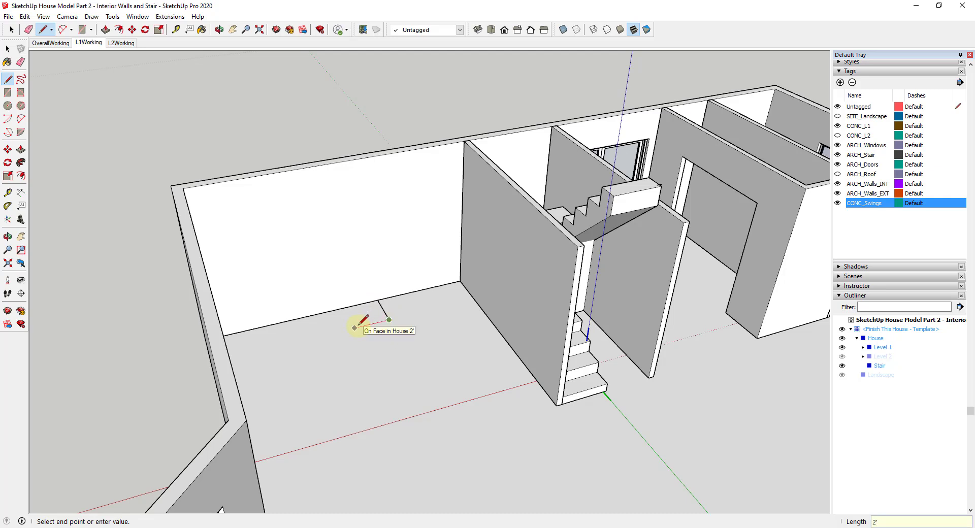
text(36)
key(Return)
click(326, 312)
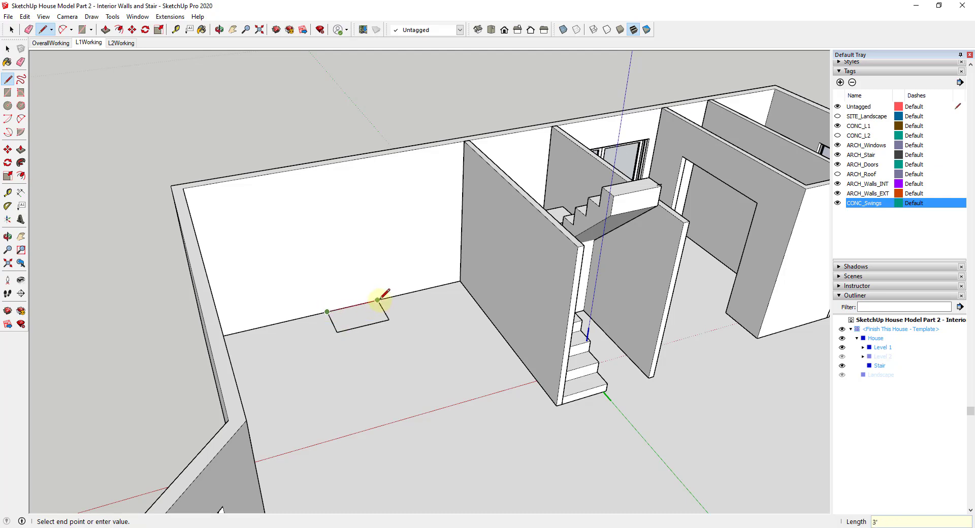
click(377, 300)
key(space)
Extrude the floor rectangle upward with Push/Pull to about 34 inches to form a base cabinet box.
key(p)
click(354, 316)
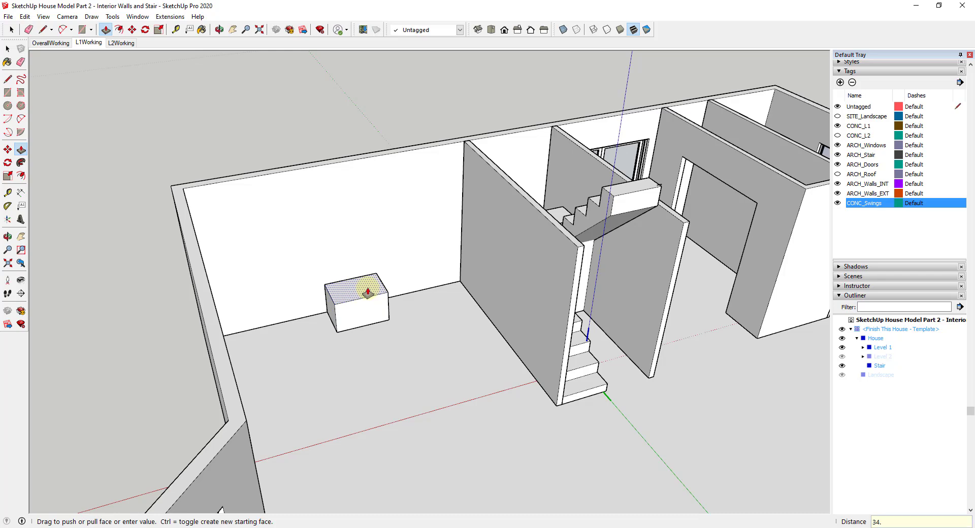
key(Return)
key(space)
Split the cabinet's front face into two halves with a vertical line from its top edge to its bottom edge.
middle_drag(374, 289, 355, 296)
scroll(355, 295, up, 5)
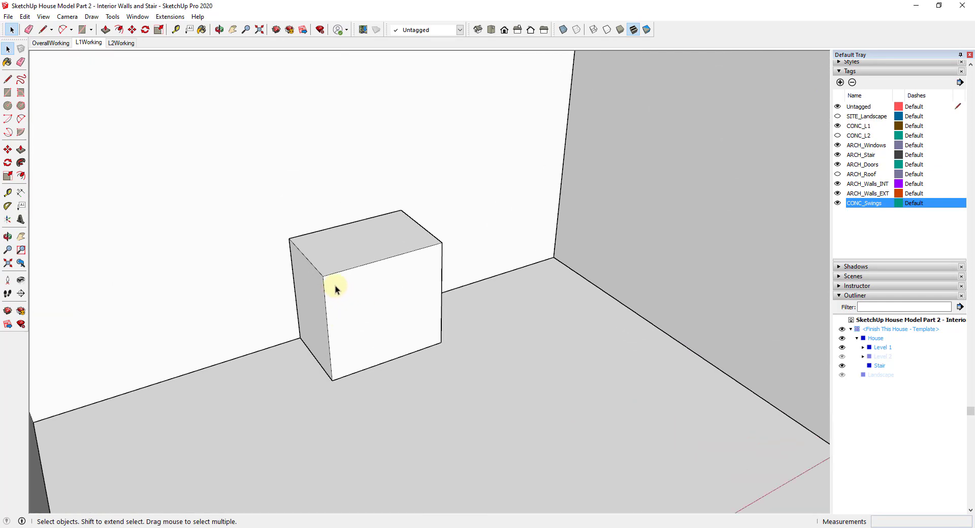
scroll(343, 298, up, 2)
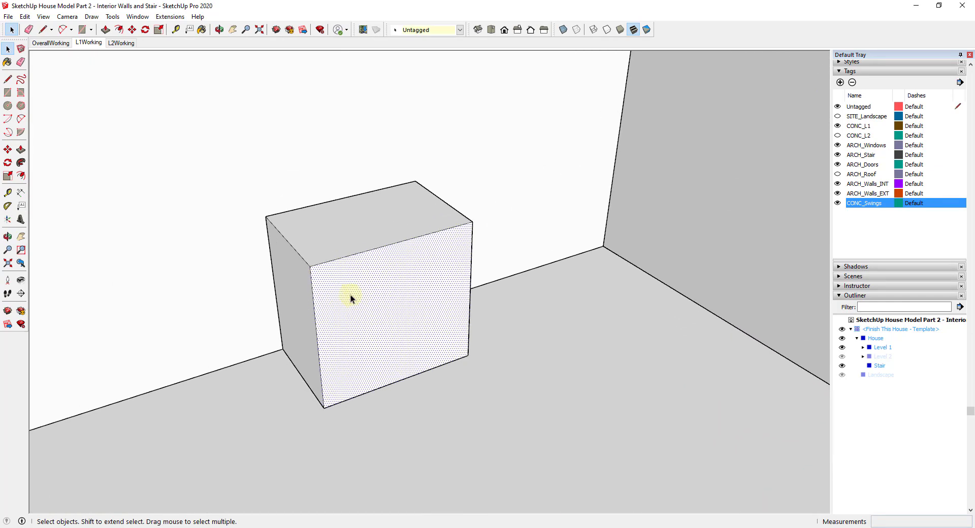
scroll(386, 273, down, 2)
scroll(364, 301, up, 2)
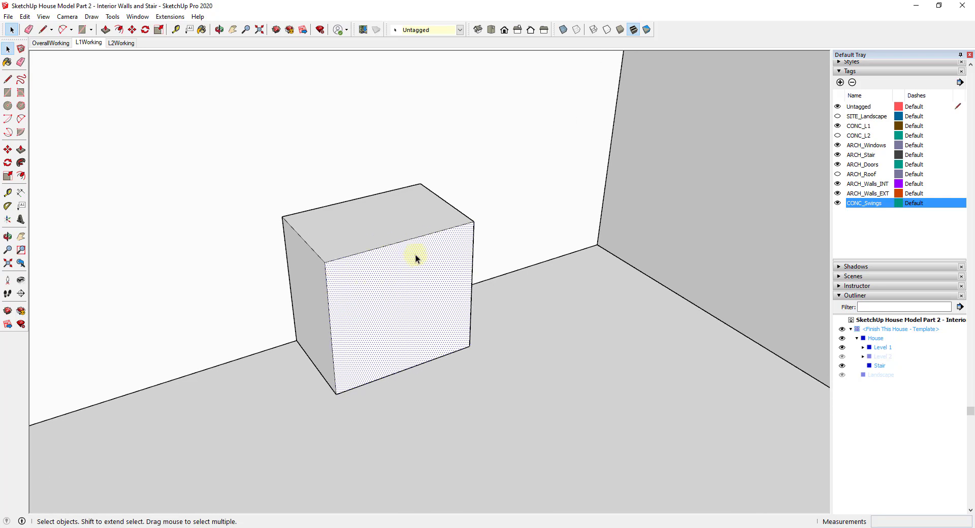
key(l)
click(403, 241)
click(404, 369)
key(space)
Offset the outline of one front half slightly inward and pull the inner face out as a raised cabinet door panel.
scroll(388, 302, up, 2)
key(f)
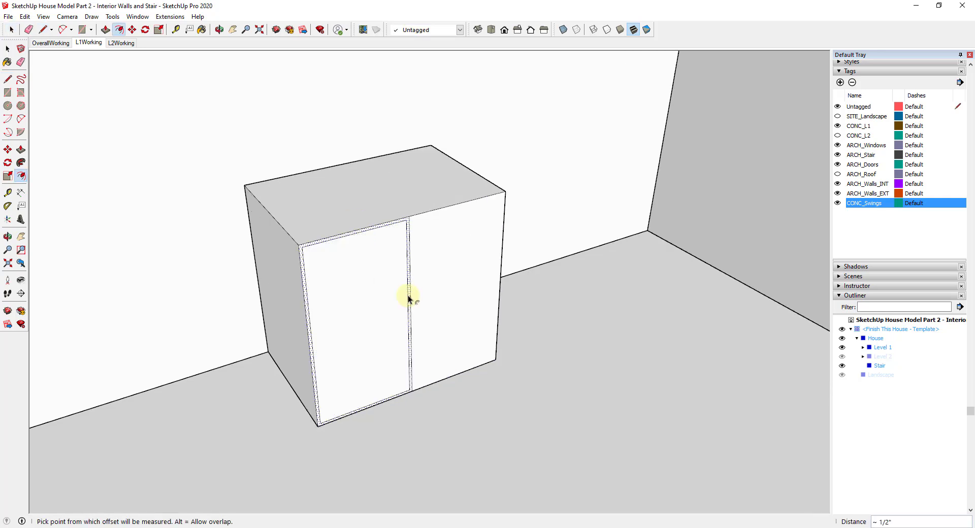
click(407, 294)
key(space)
key(ctrl+z)
key(f)
click(406, 293)
click(401, 297)
key(space)
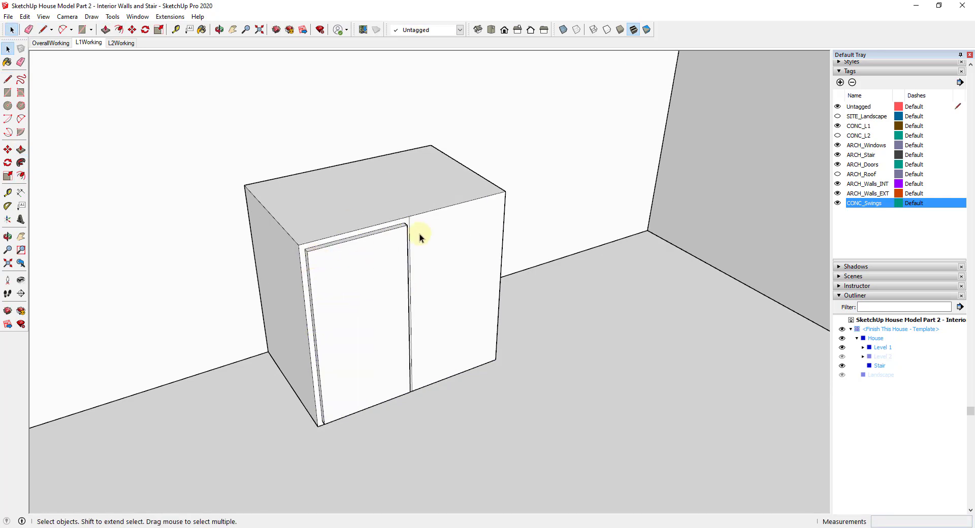
Make the whole cabinet a group and move it into the Level 1 group of the House hierarchy.
scroll(416, 255, down, 3)
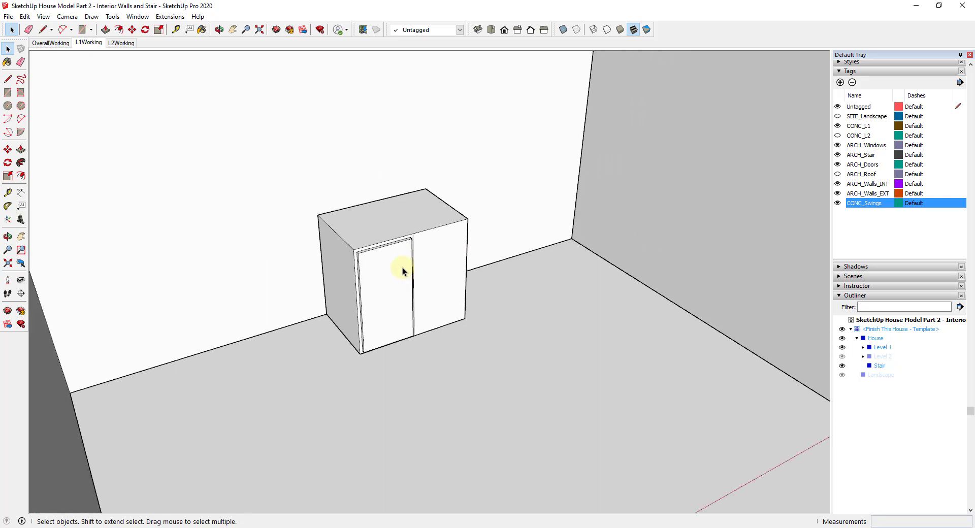
triple_click(402, 270)
right_click(402, 269)
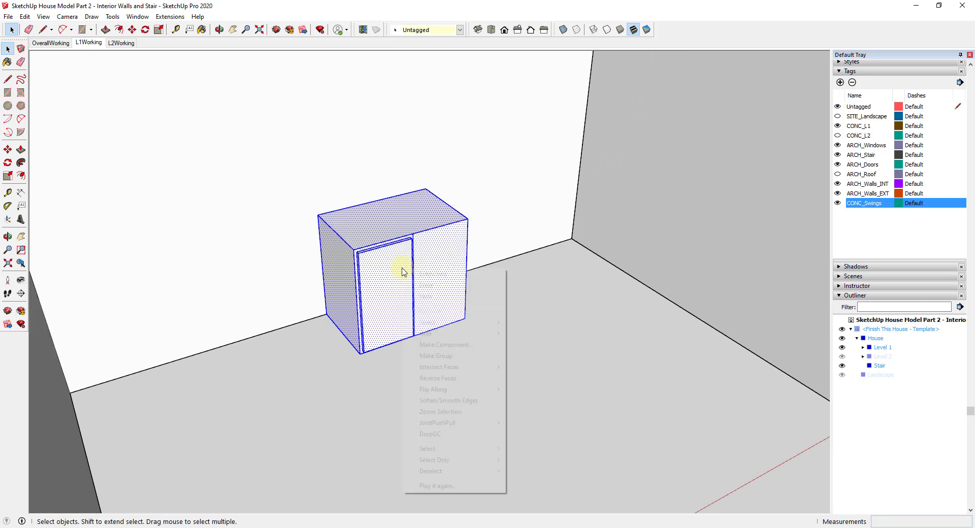
click(434, 356)
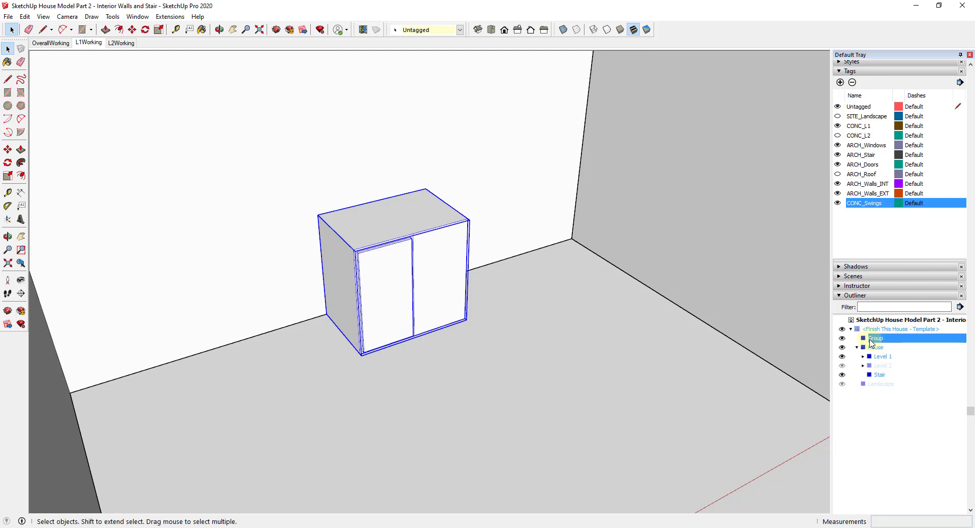
drag(870, 357, 870, 358)
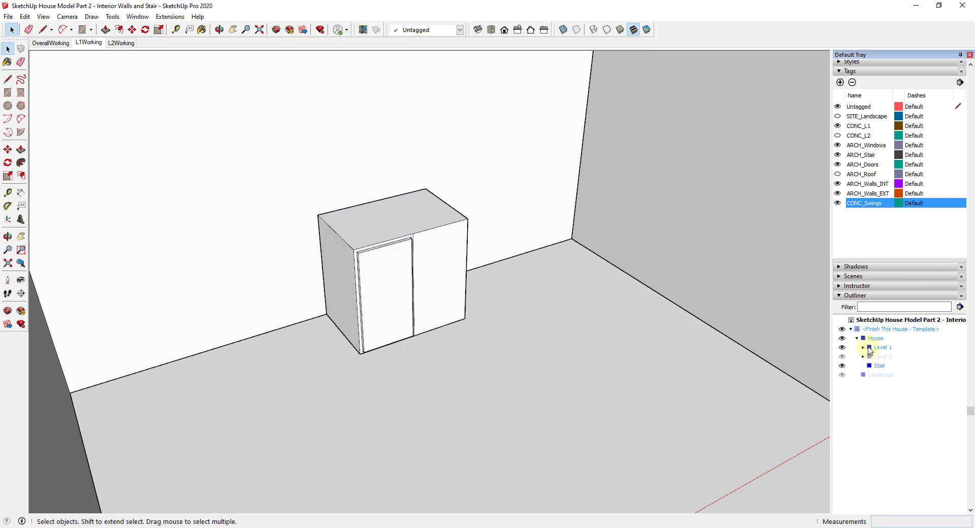
click(867, 347)
click(863, 347)
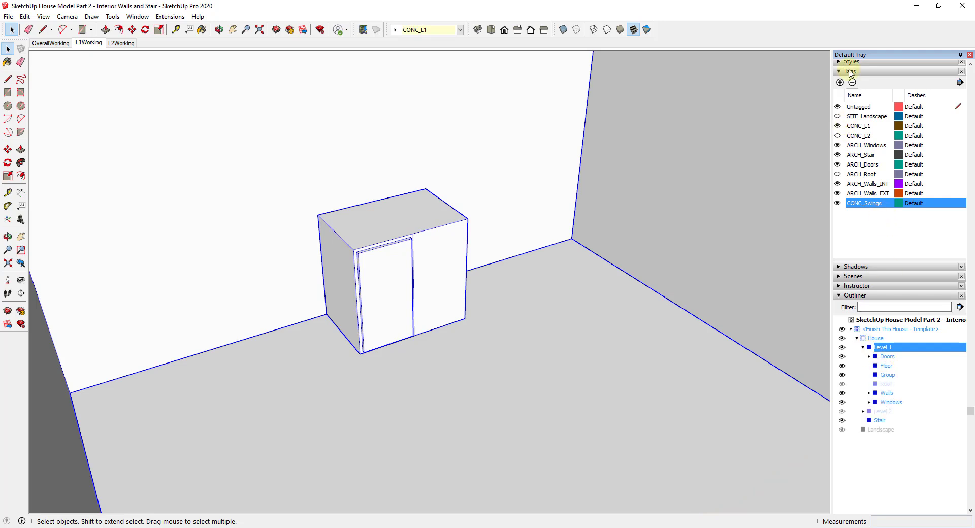
Add a new tag named ARCH_Cabinets.
click(839, 83)
text(ARCH_Cabinets)
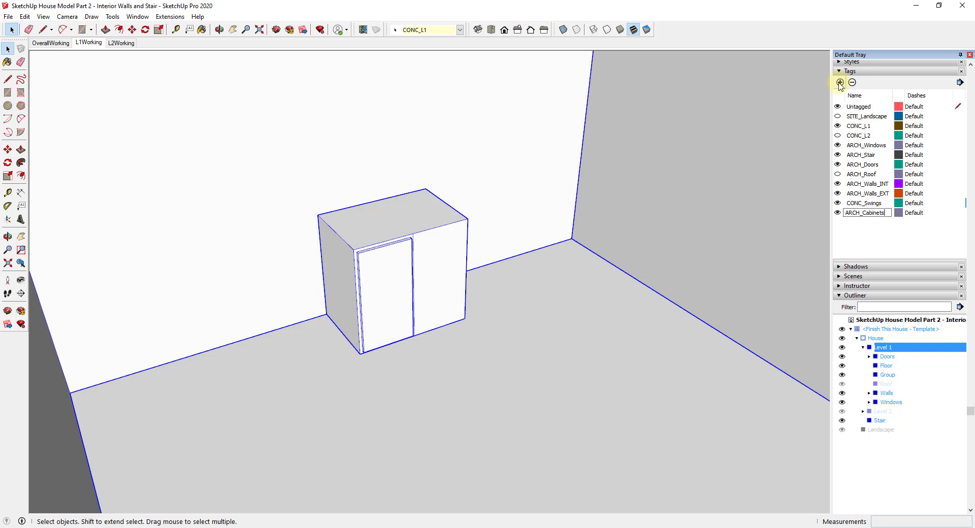
key(Return)
Assign the ARCH_Cabinets tag to the cabinet group and toggle the tag's visibility to test it, leaving it visible.
click(888, 375)
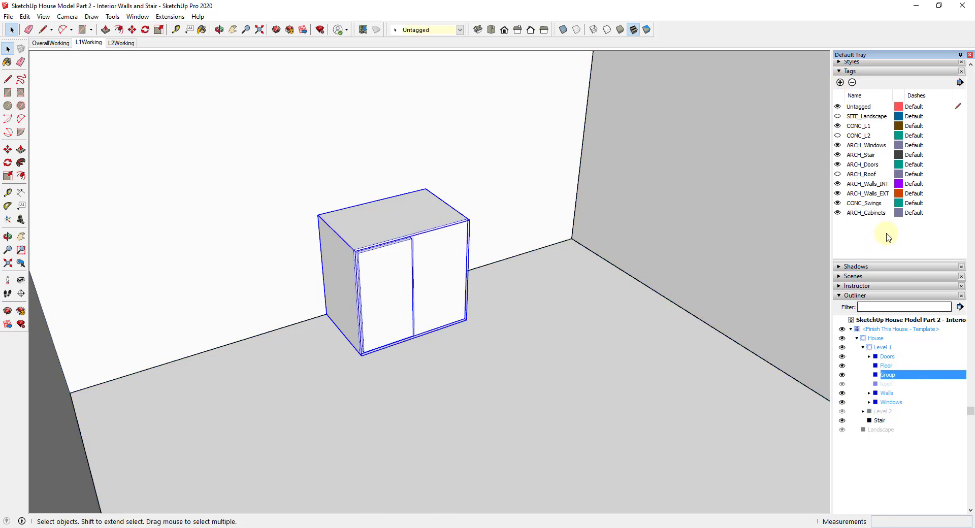
click(423, 30)
click(427, 50)
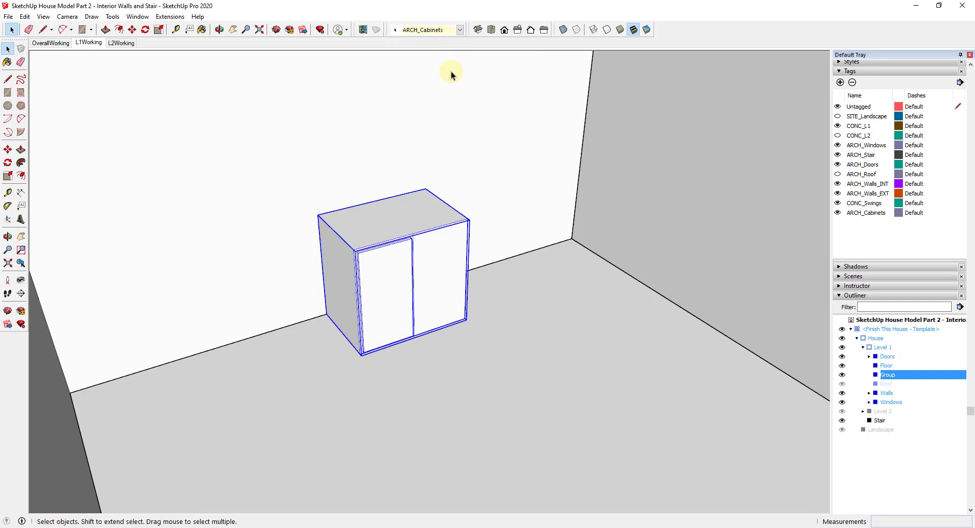
click(838, 213)
click(838, 213)
click(838, 213)
click(838, 213)
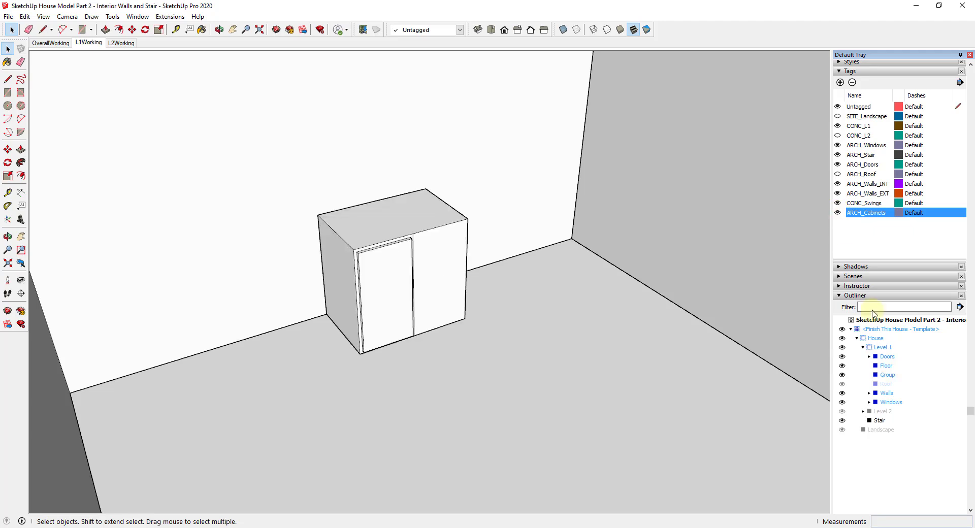
Rename the cabinet group as Cabinets and delete it from Level 1.
right_click(887, 380)
click(892, 370)
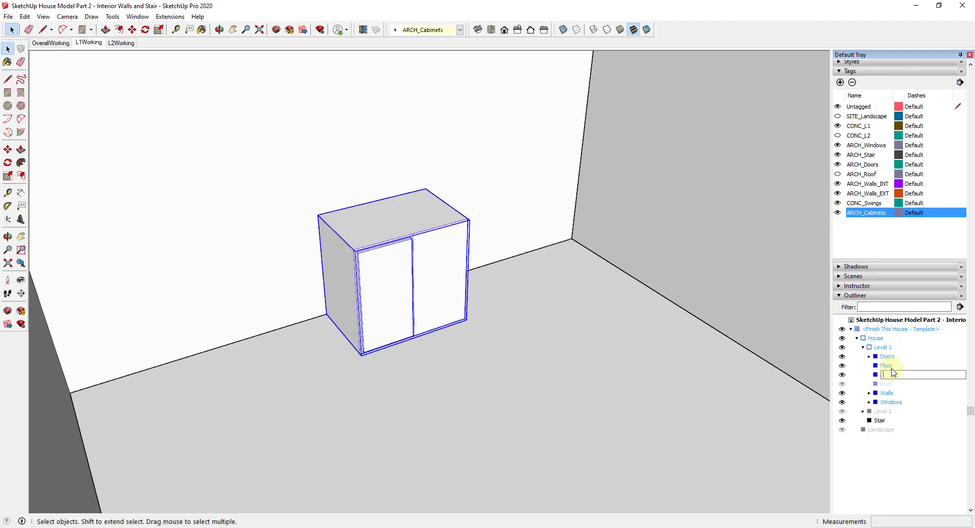
text(Cabinets)
key(Return)
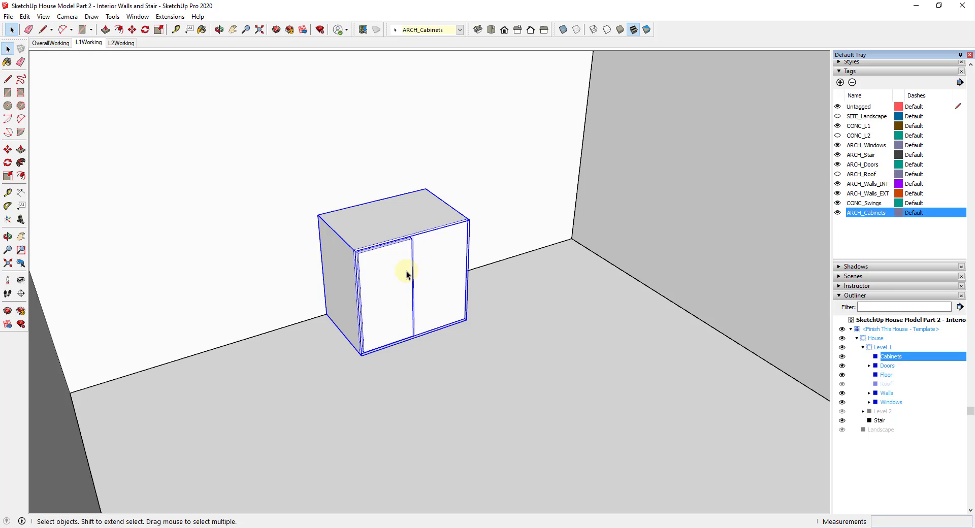
key(Delete)
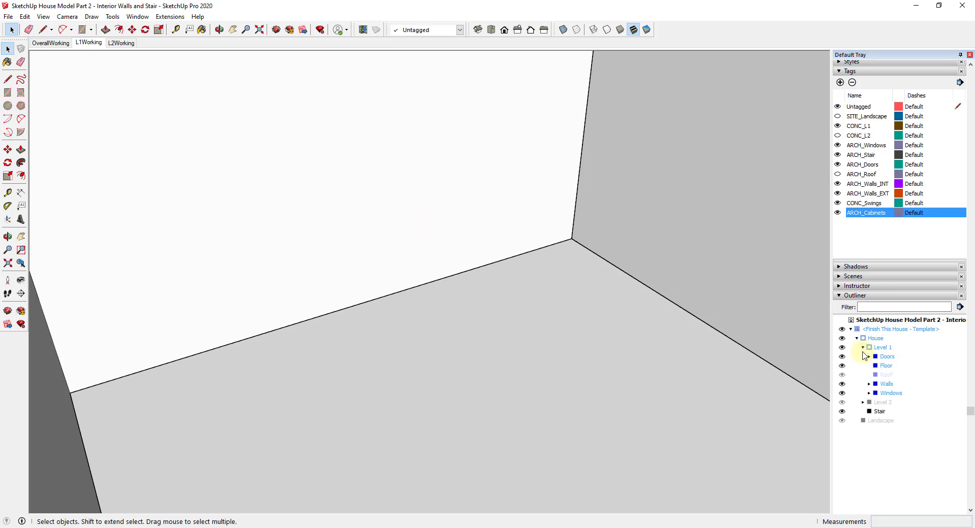
Open the 3D Warehouse and search for kraftmaid.
click(170, 16)
mouse_move(138, 16)
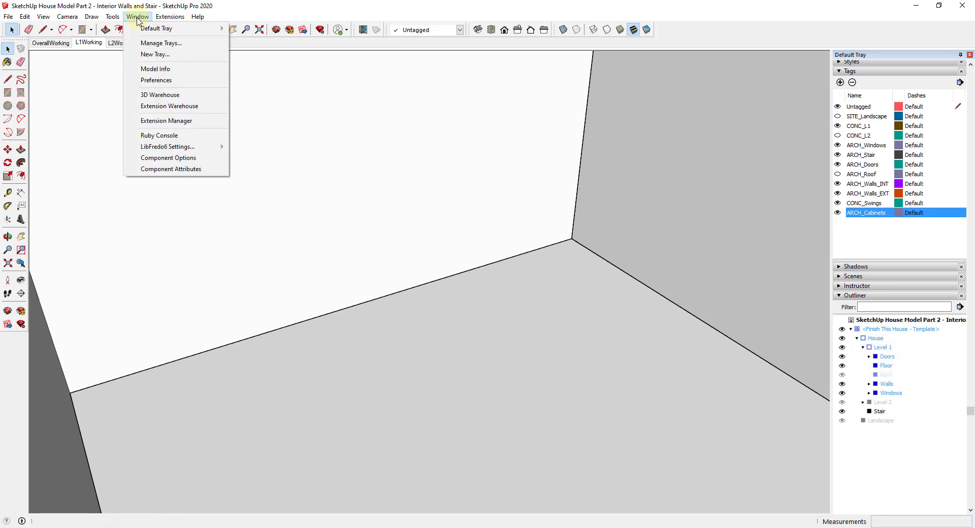
click(158, 95)
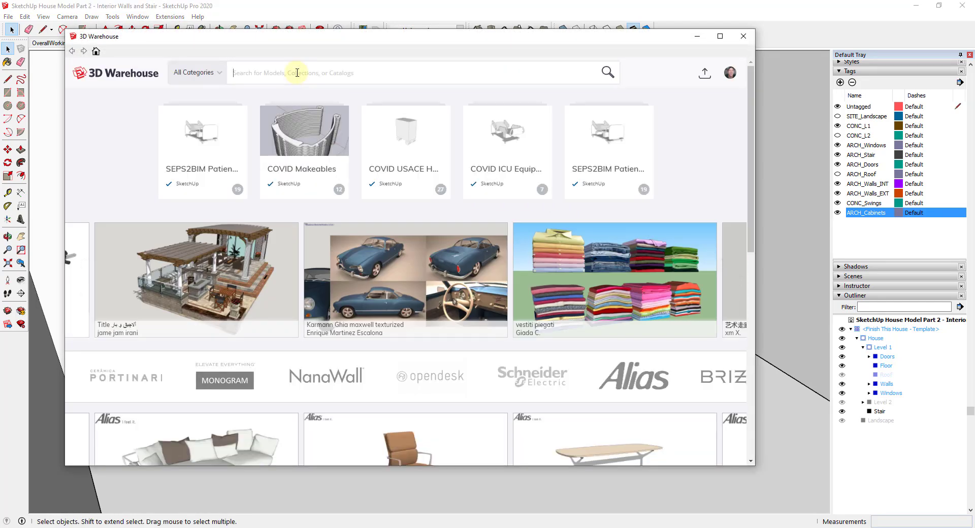
text(kraft)
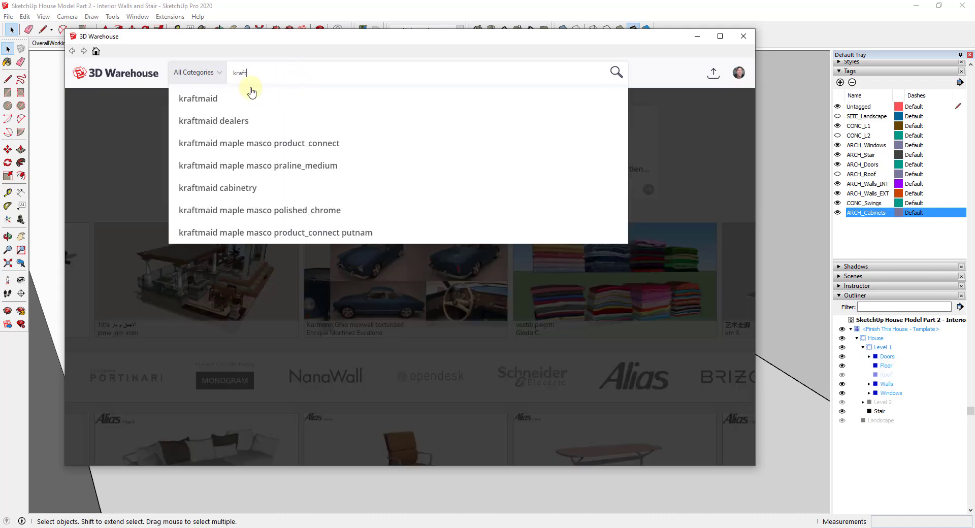
click(252, 95)
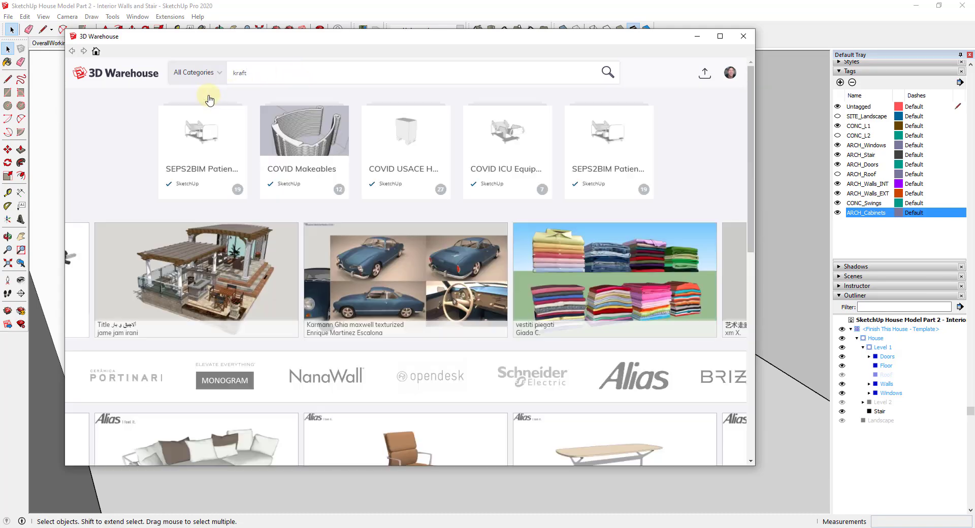
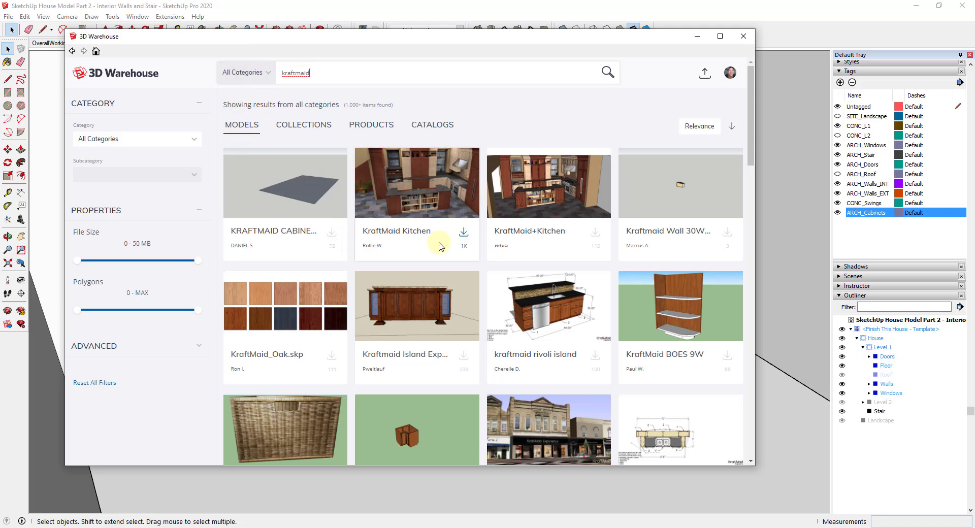
Browse the kraftmaid model results, and look through the matching catalogs for cabinet collections.
scroll(437, 244, down, 5)
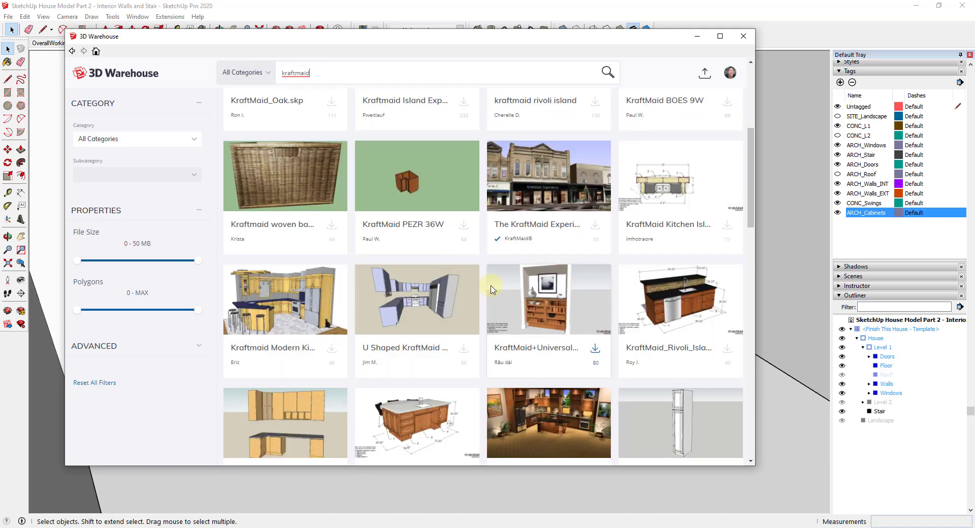
scroll(434, 370, down, 2)
scroll(436, 384, down, 3)
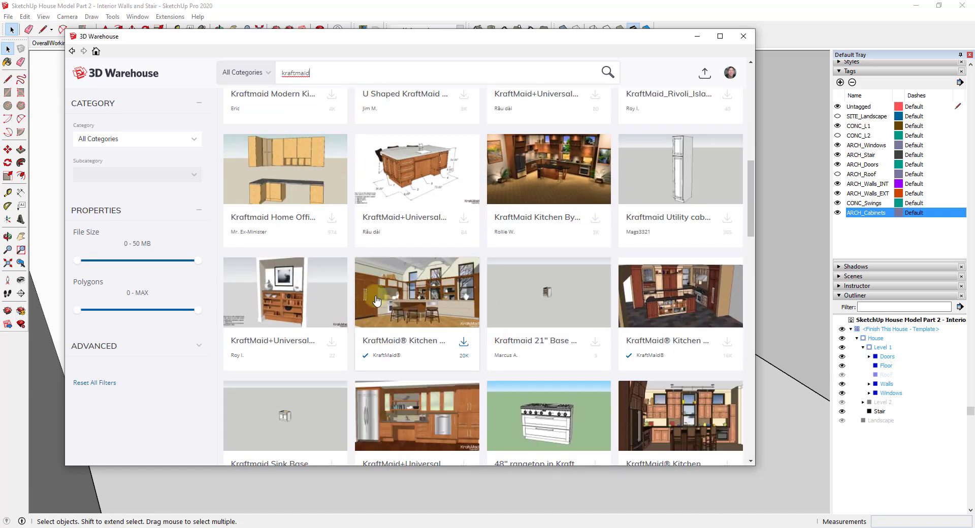
scroll(550, 338, down, 2)
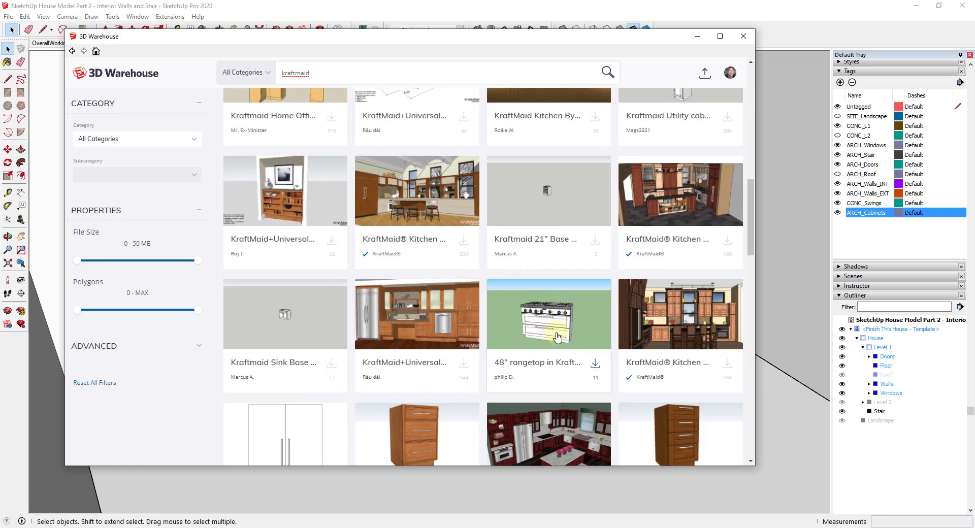
scroll(549, 338, up, 6)
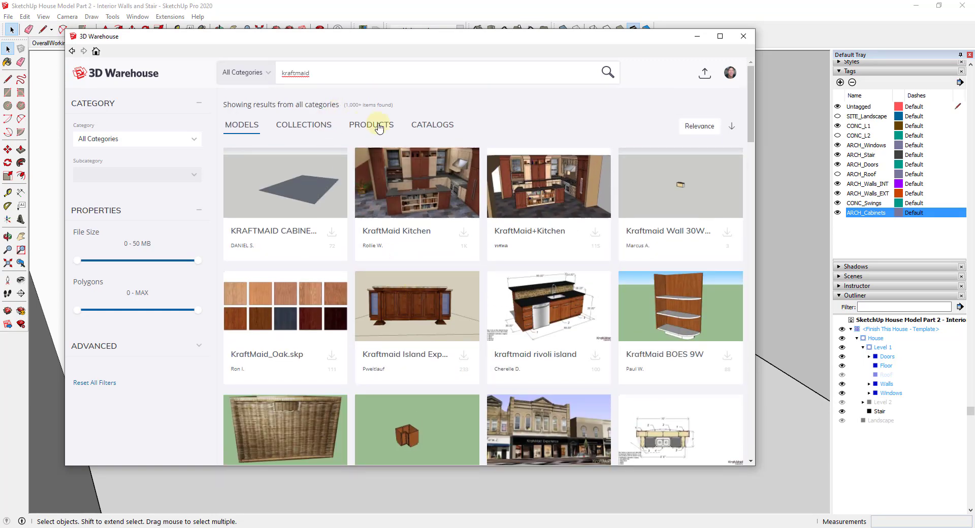
click(431, 125)
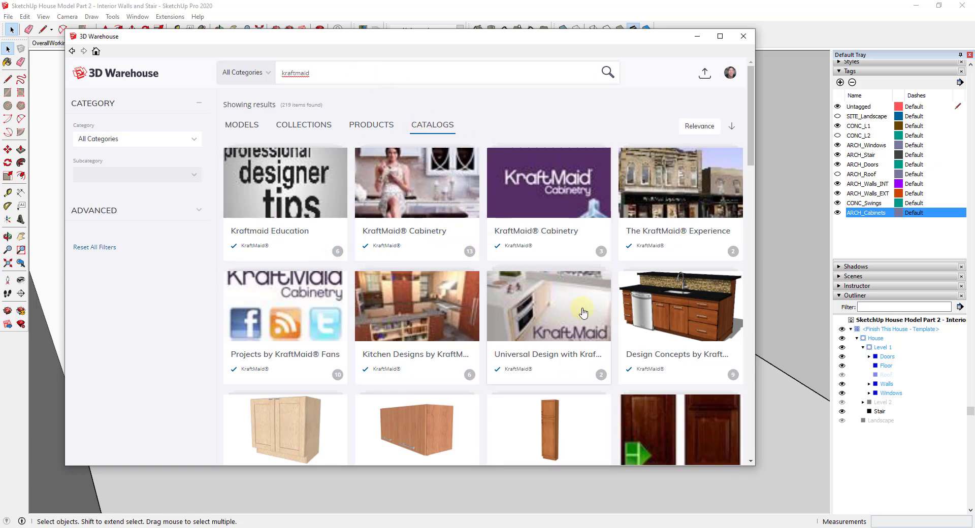
scroll(583, 313, down, 2)
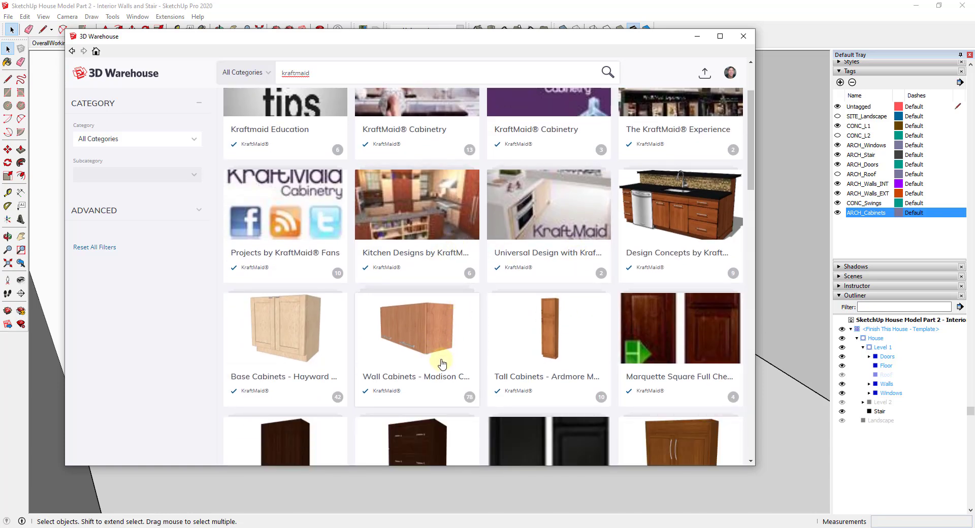
Find and open the KraftMaid collection Base Cabinets - Montclair Square Full Maple Dove White in the search results.
scroll(447, 360, down, 6)
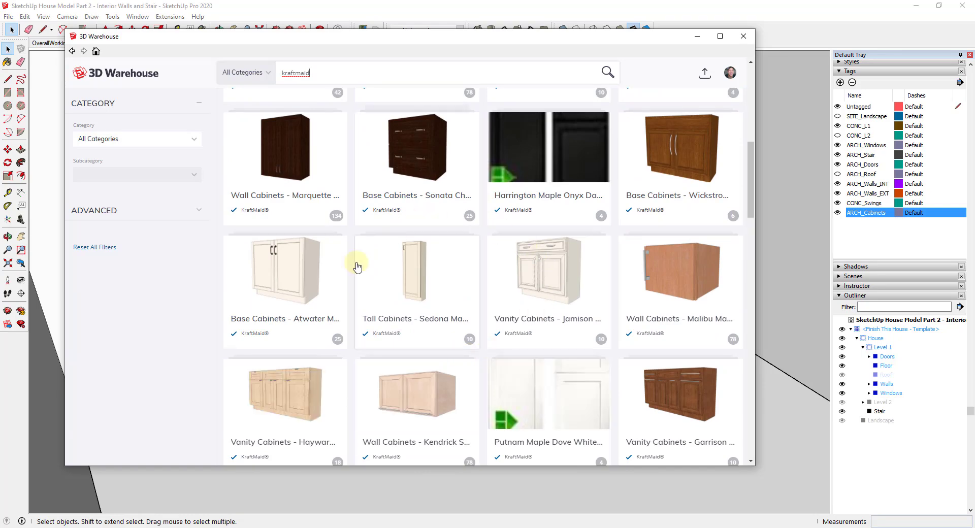
scroll(450, 391, down, 3)
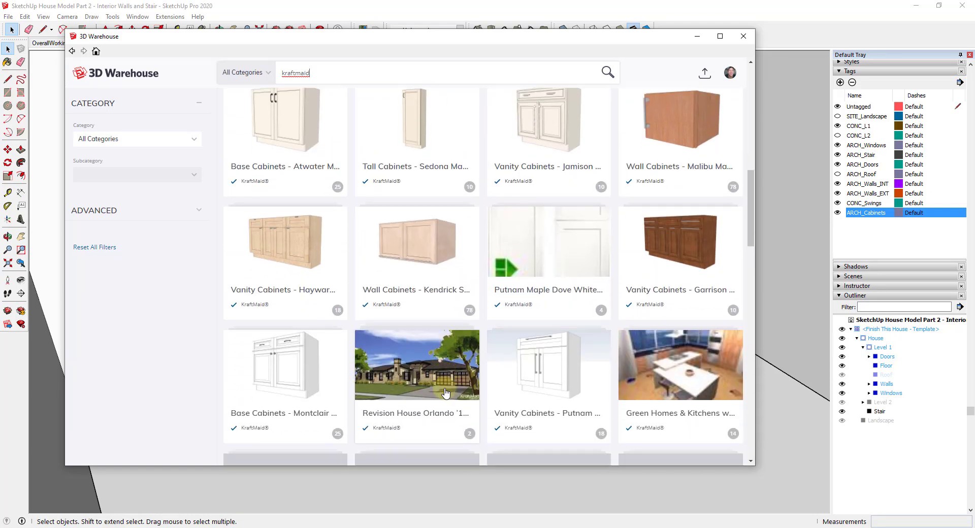
scroll(441, 386, down, 1)
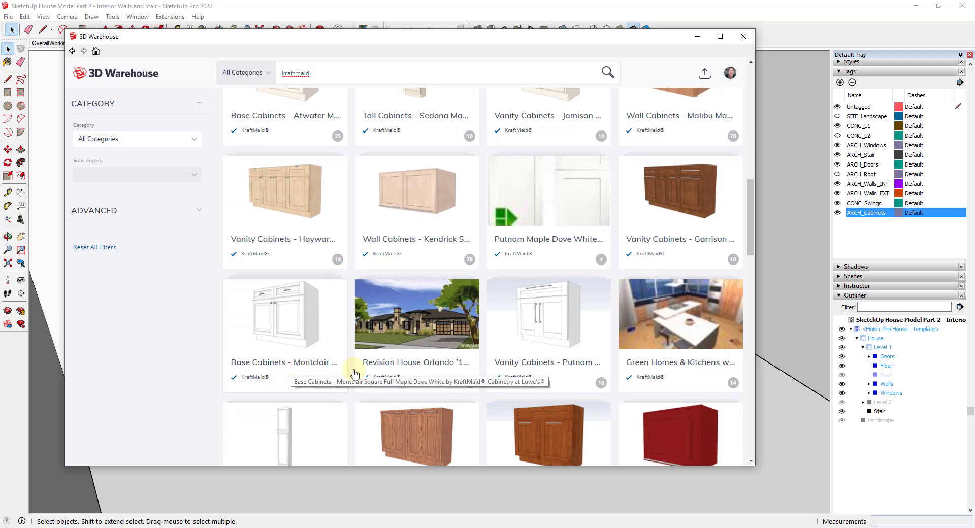
click(282, 364)
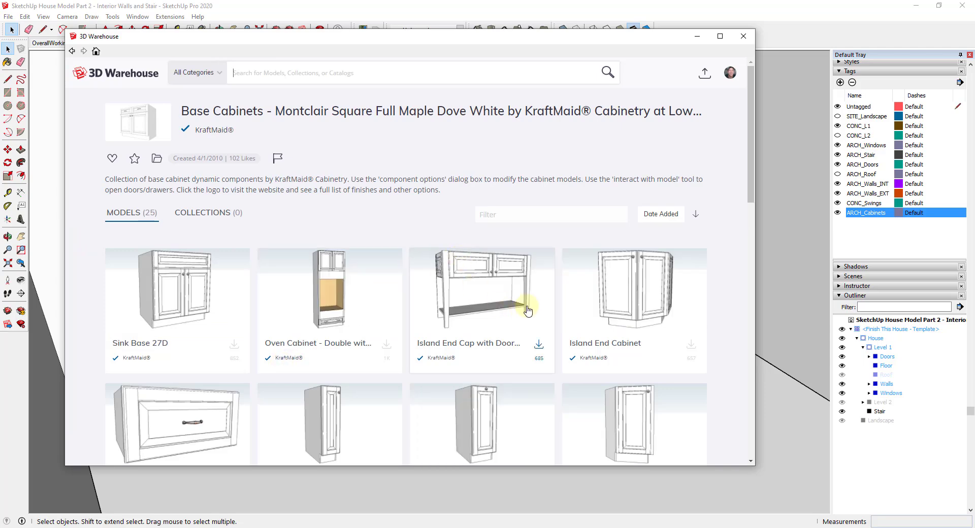
Download the Base Angle model from the collection directly into the model and place it on the floor near the room's corner.
scroll(513, 314, down, 2)
scroll(513, 315, down, 8)
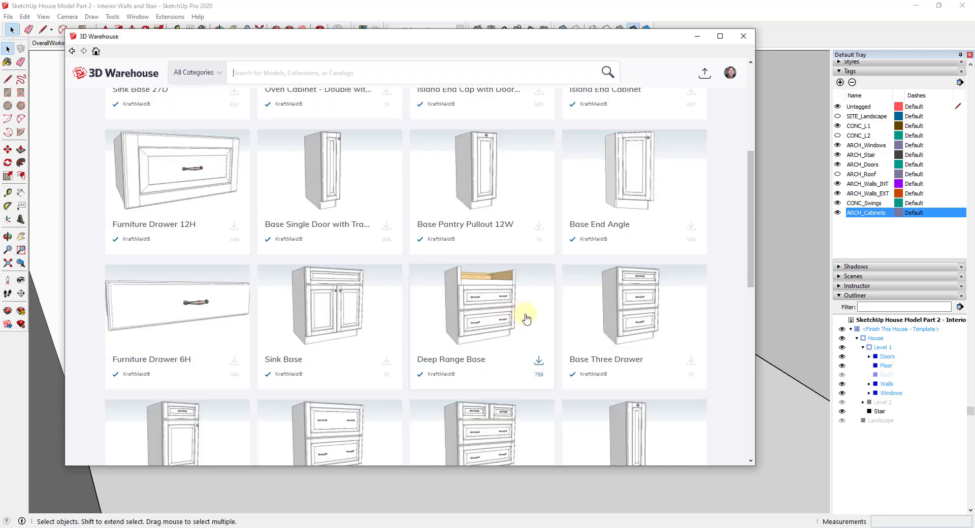
scroll(440, 331, down, 2)
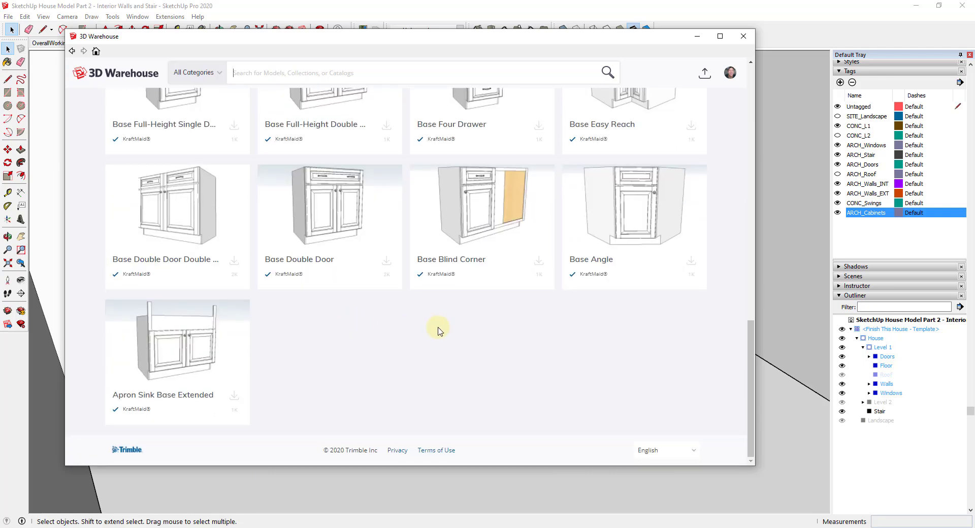
click(635, 206)
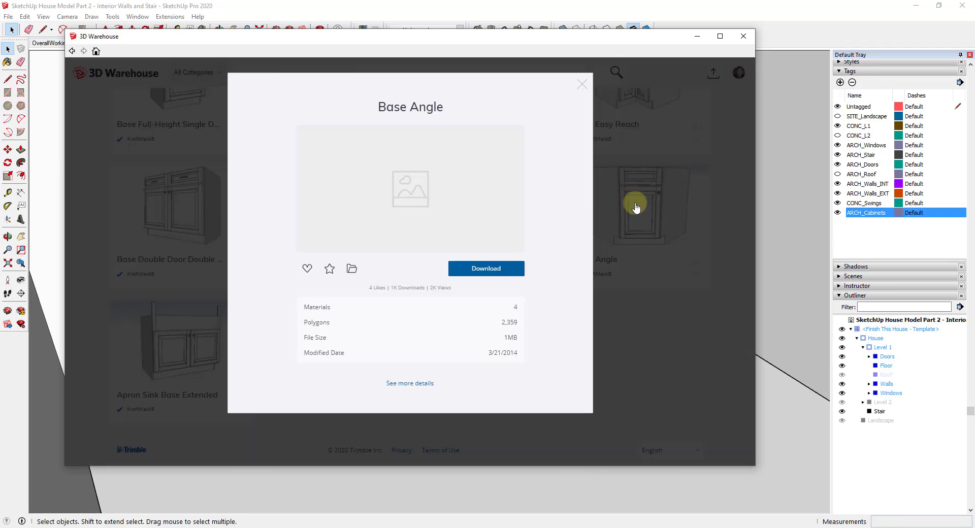
click(495, 269)
click(378, 275)
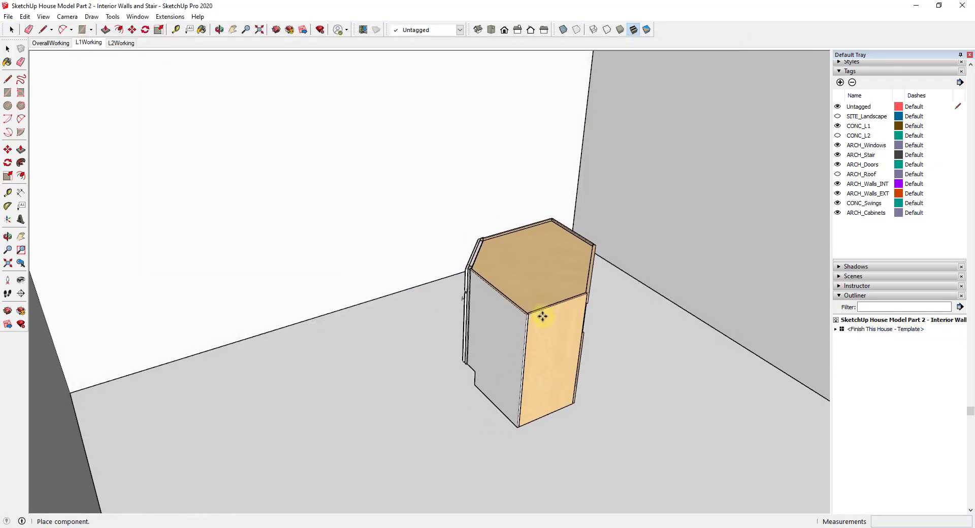
click(540, 314)
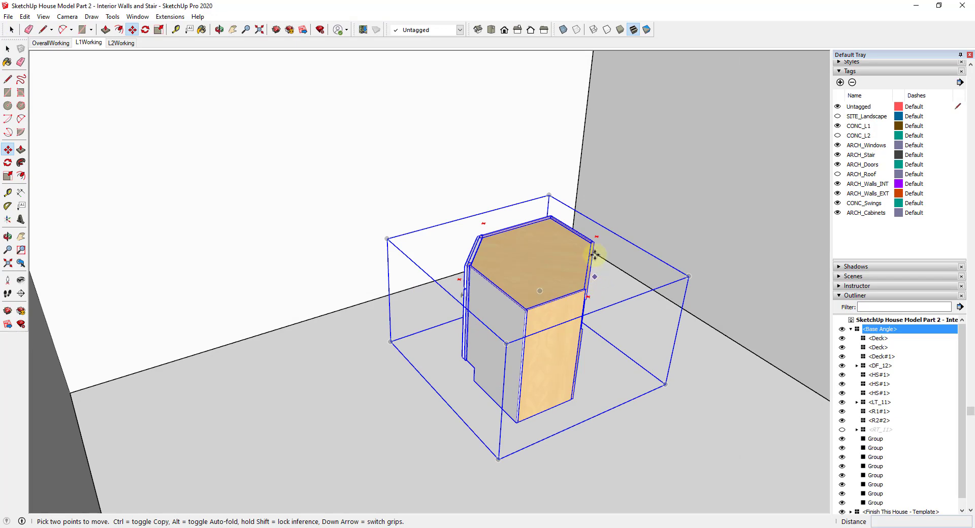
Rotate the angled base cabinet by -90 degrees and move it back into the room's corner against both walls.
click(597, 236)
click(432, 180)
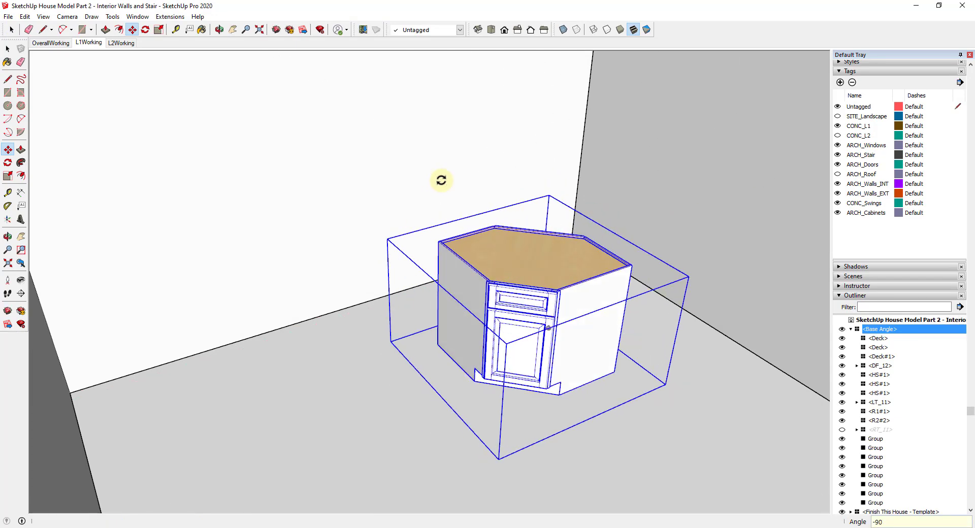
scroll(494, 221, up, 3)
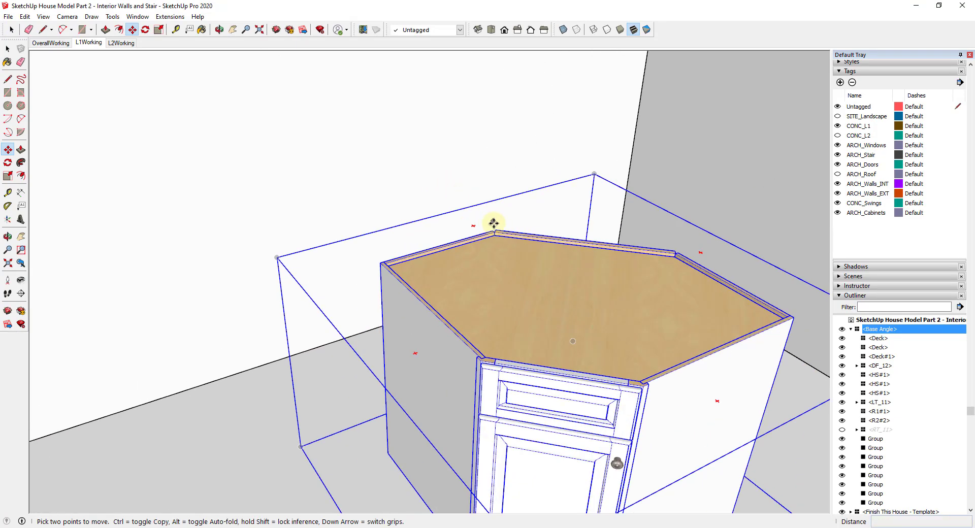
click(496, 226)
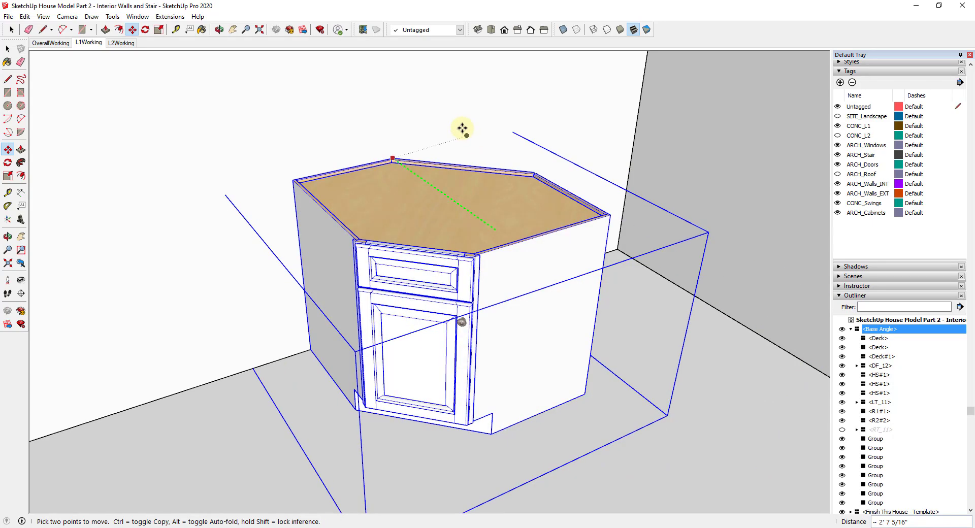
click(610, 216)
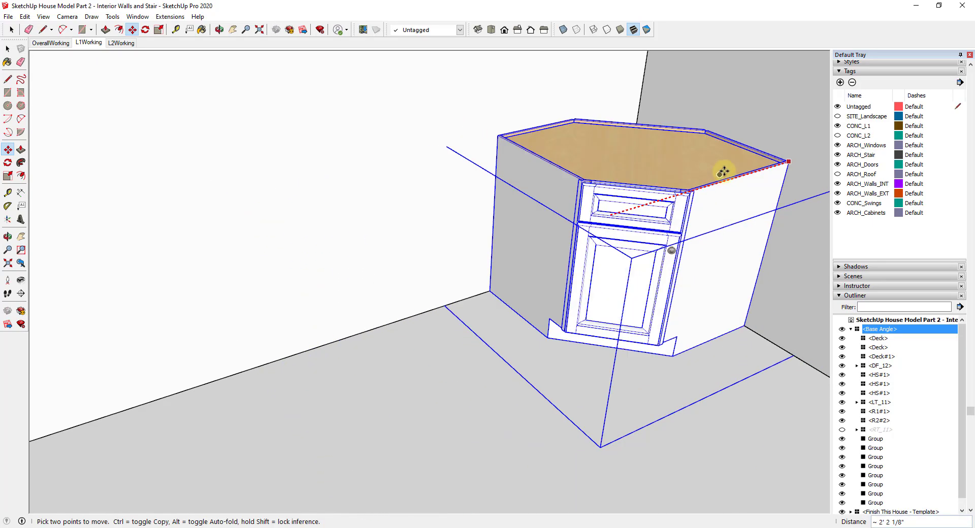
click(787, 133)
scroll(479, 229, down, 2)
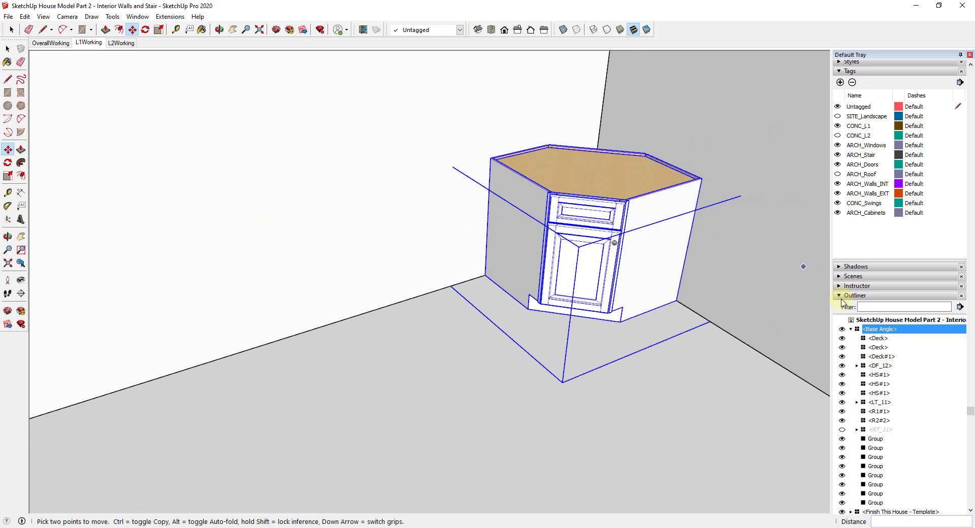
Give the Base Angle component the instance name Corner Cabinet.
click(850, 329)
click(850, 329)
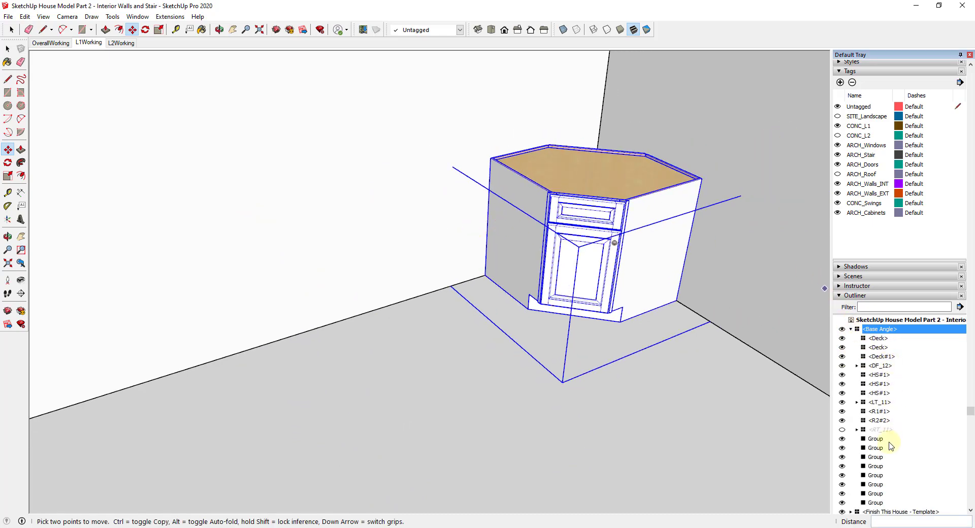
click(851, 330)
click(874, 330)
scroll(905, 182, up, 3)
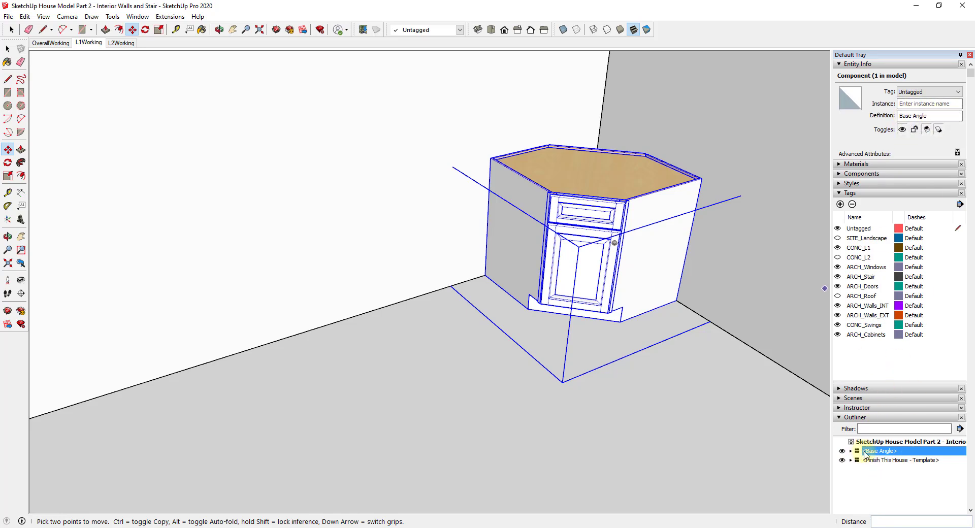
click(918, 104)
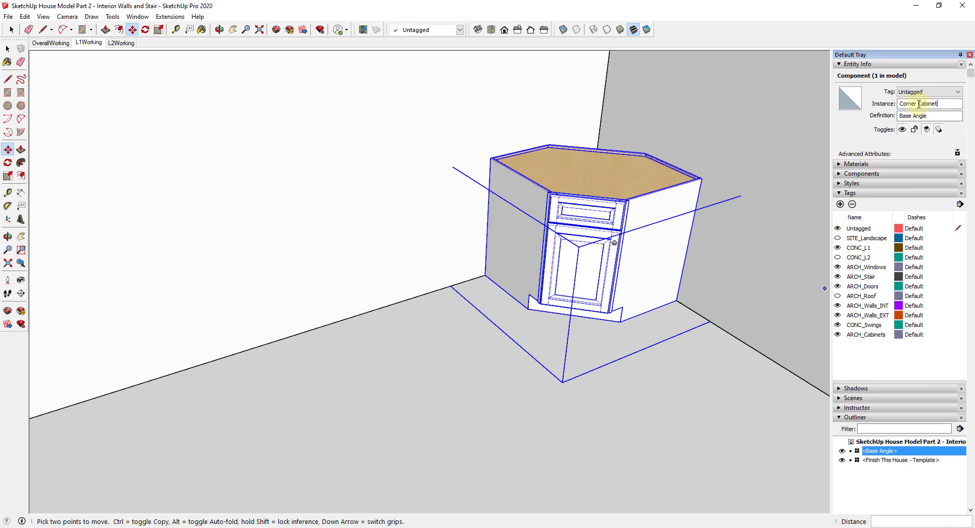
key(Tab)
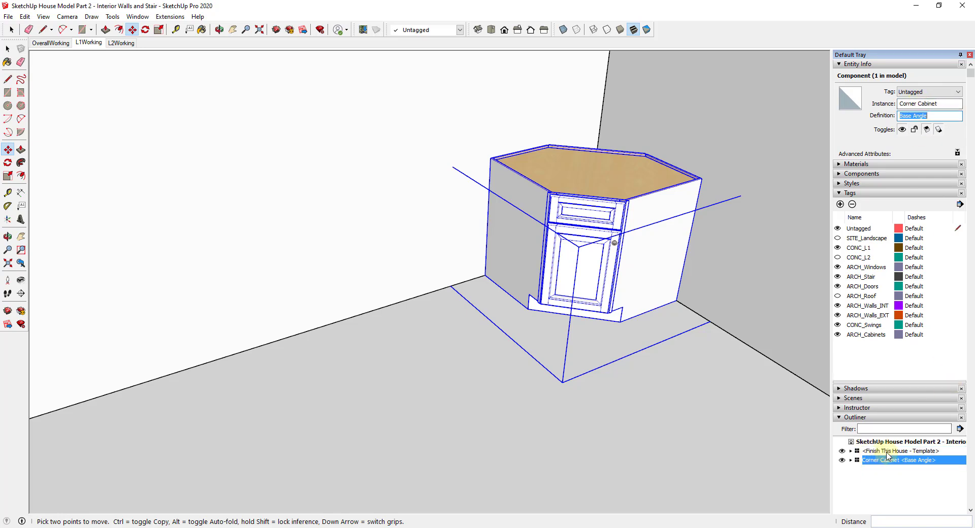
Nest the Corner Cabinet component inside the Level 1 group of the House and expand Level 1 to check it.
click(850, 452)
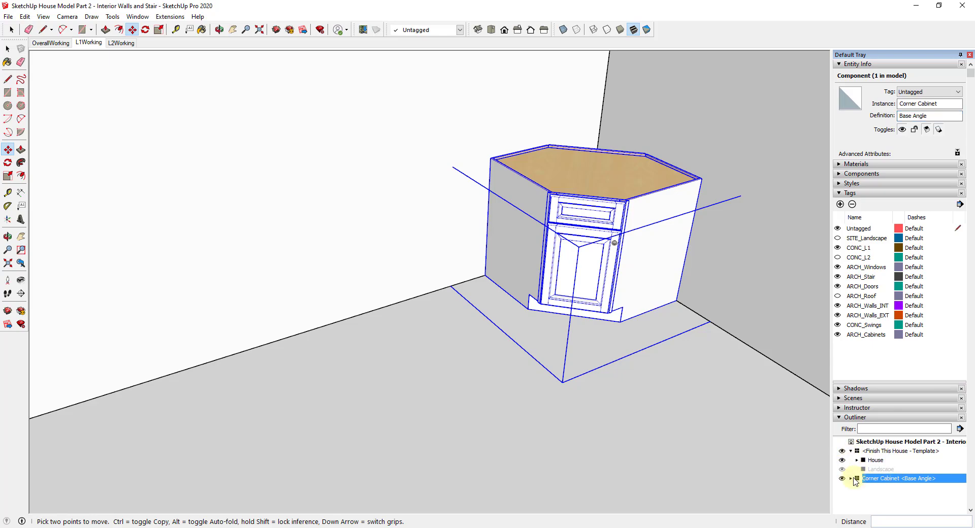
click(857, 460)
scroll(892, 250, down, 3)
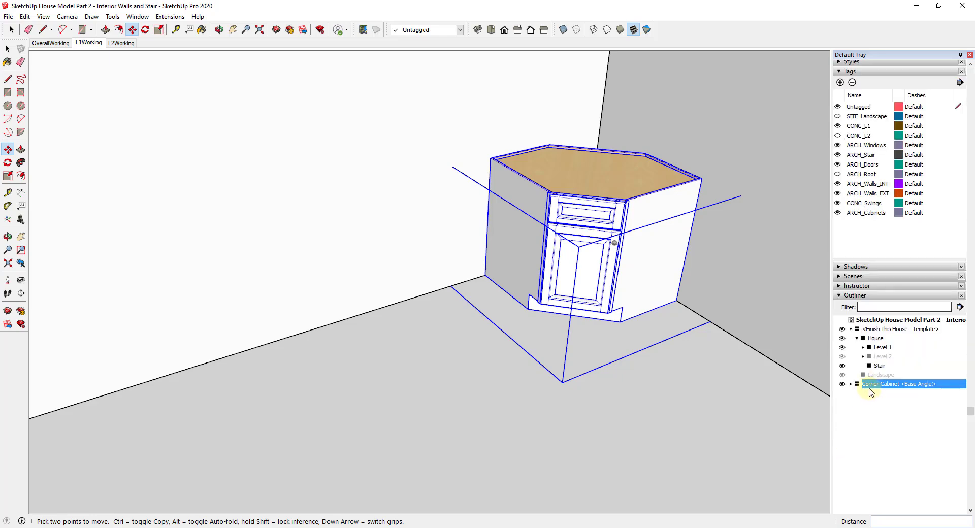
drag(881, 350, 865, 352)
click(847, 348)
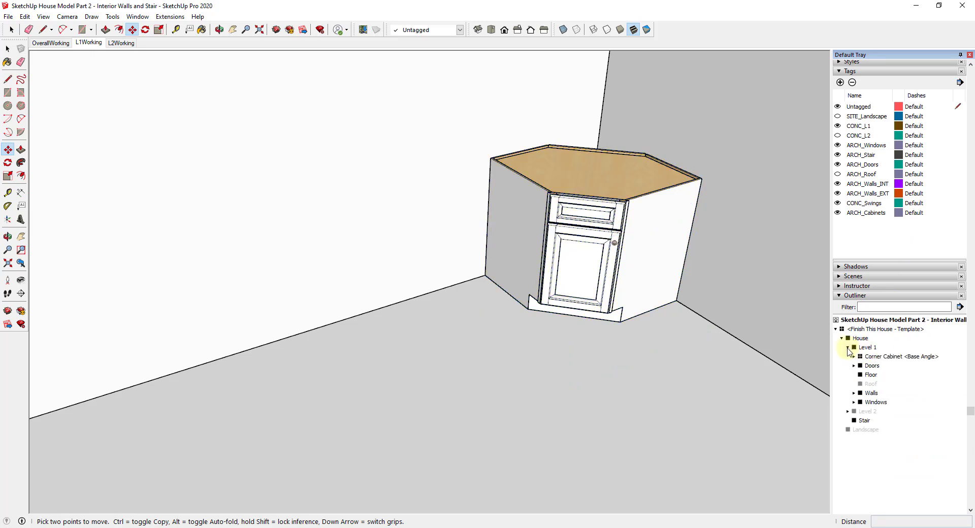
scroll(621, 391, down, 2)
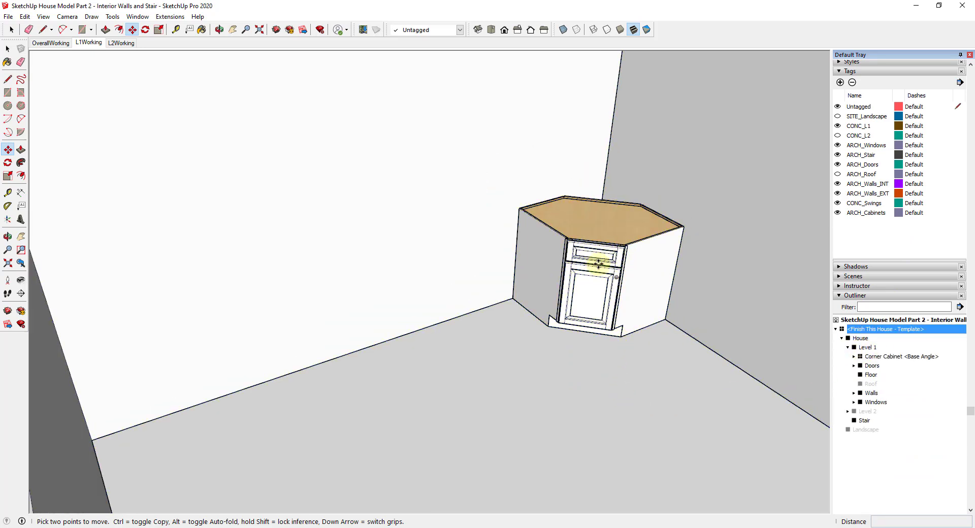
Reopen the 3D Warehouse, examine the file size and details of the Base Double Door Double Drawer model, and return to the collection.
click(138, 17)
click(163, 94)
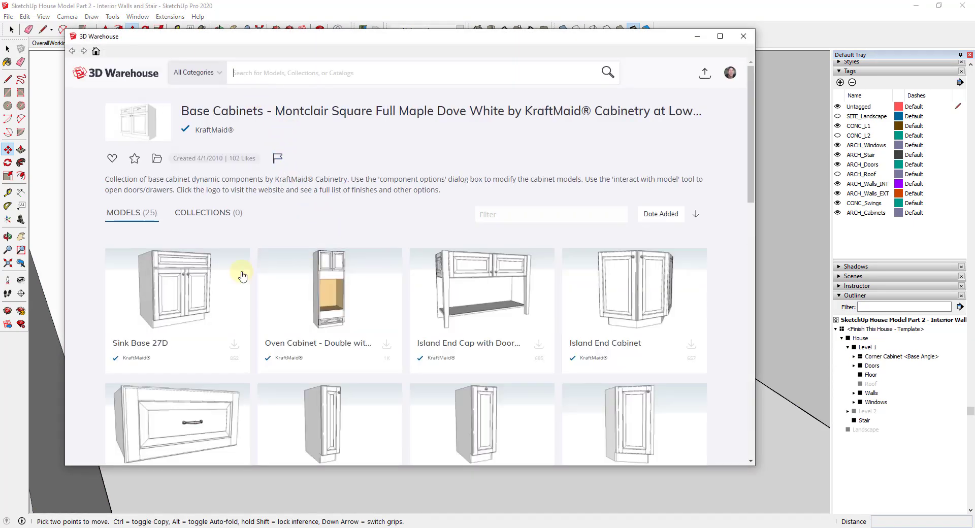
scroll(252, 273, down, 5)
click(376, 324)
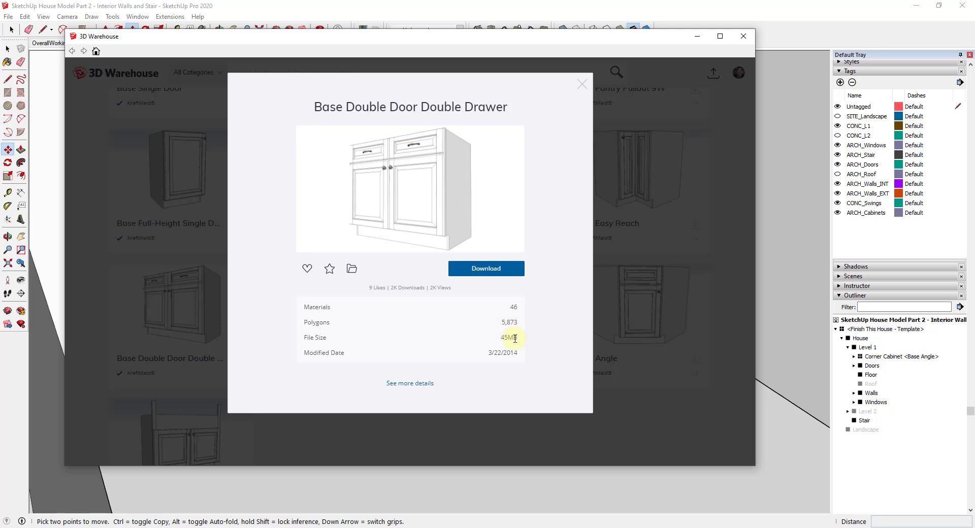
click(413, 382)
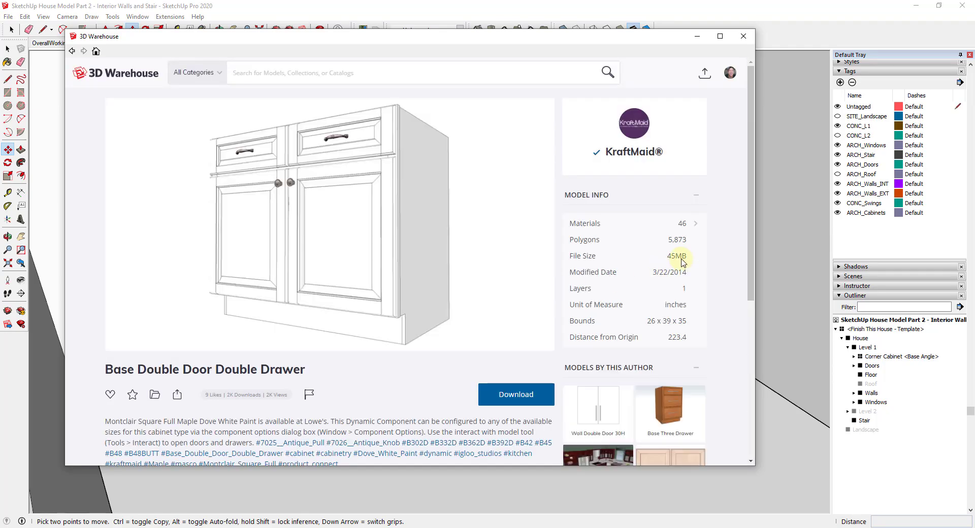
scroll(482, 281, down, 2)
scroll(437, 350, down, 2)
scroll(429, 305, up, 4)
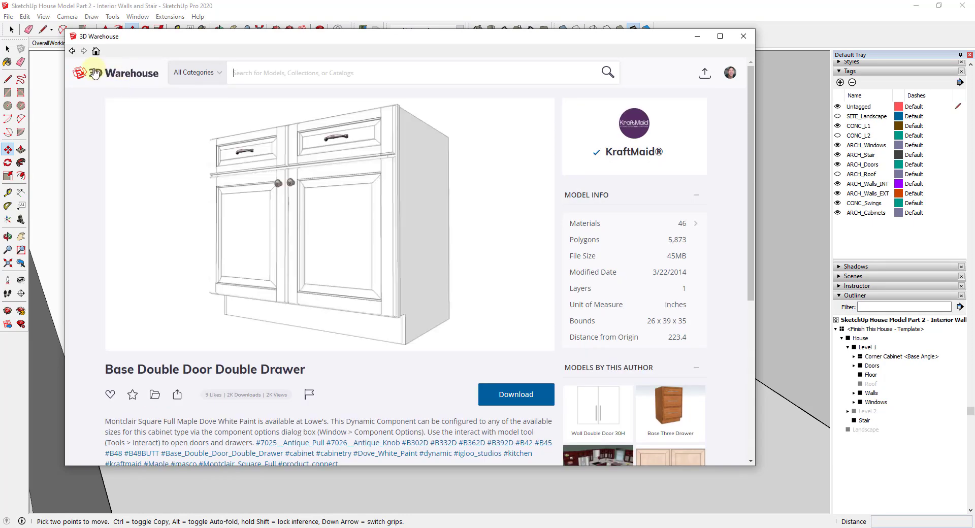
click(71, 50)
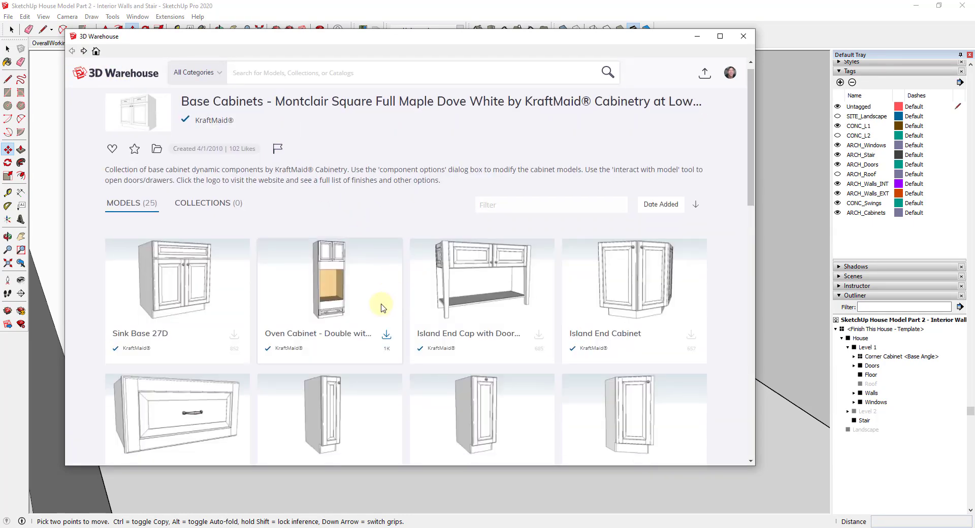
Download the Base Double Door model from the collection into the model and place it on the floor beside the corner cabinet.
scroll(380, 294, down, 10)
scroll(379, 292, down, 2)
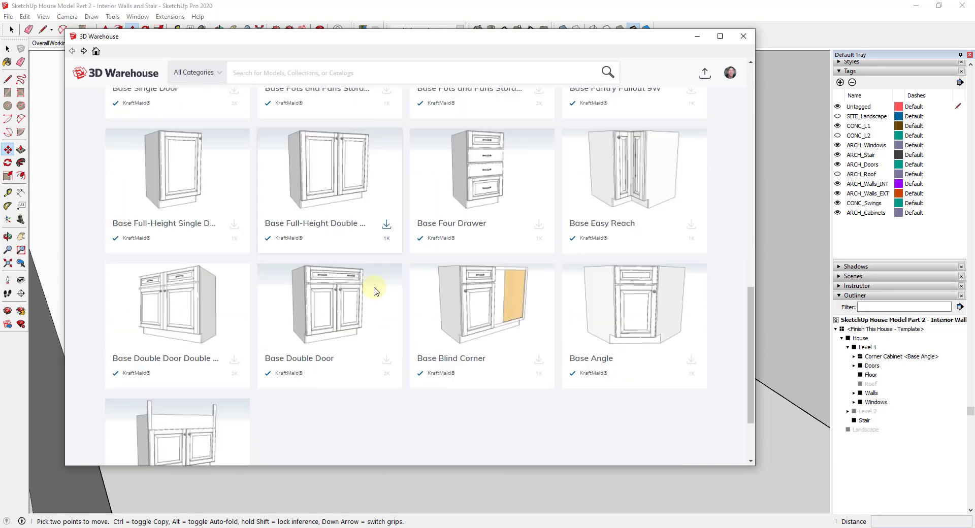
click(318, 314)
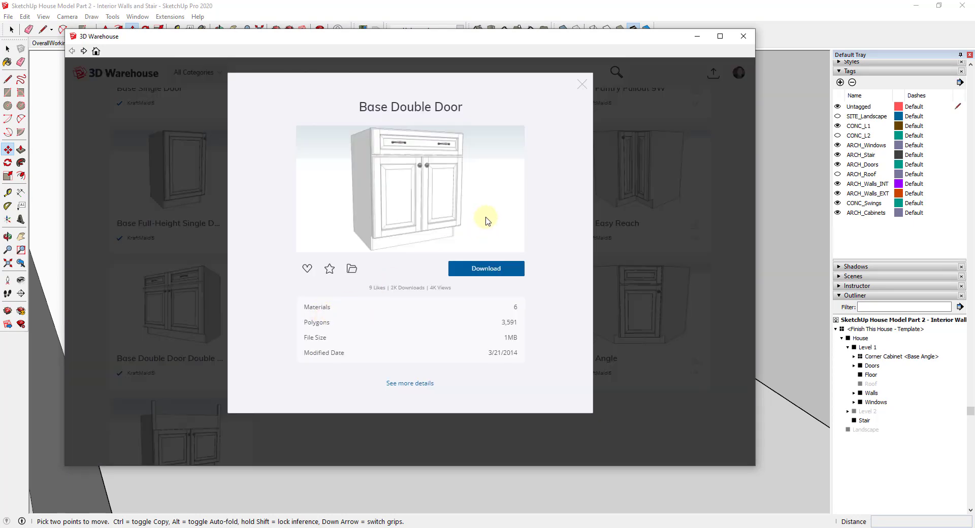
click(485, 270)
click(378, 278)
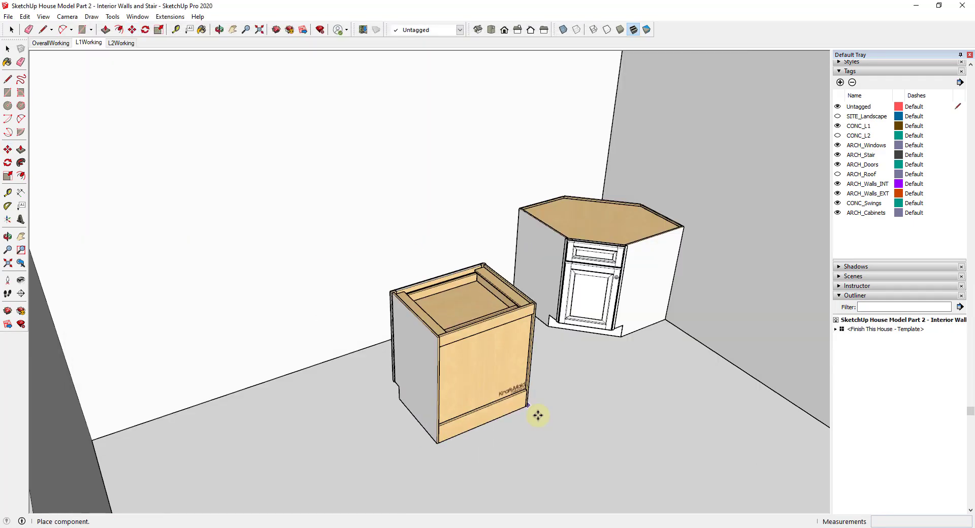
click(462, 376)
Rotate the double-door base cabinet 180 degrees so its doors face into the room.
click(479, 314)
click(426, 238)
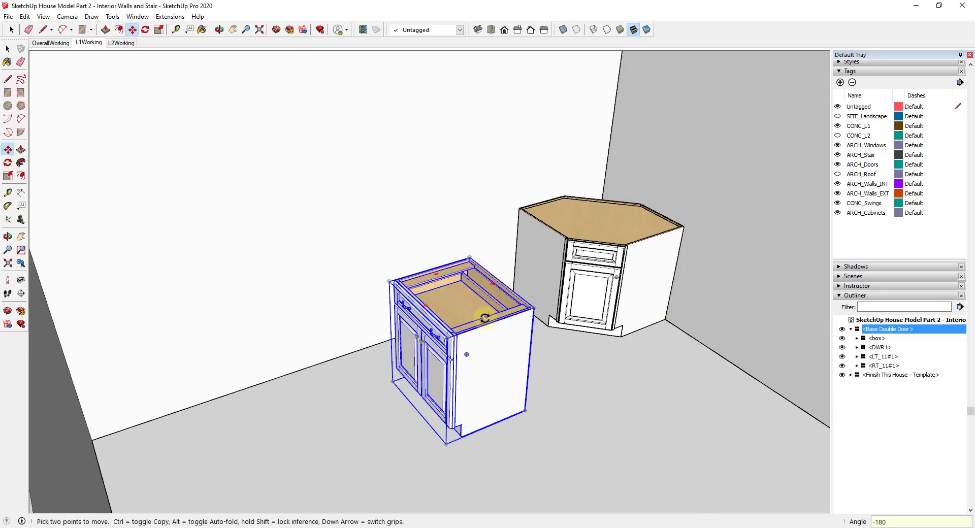
click(485, 317)
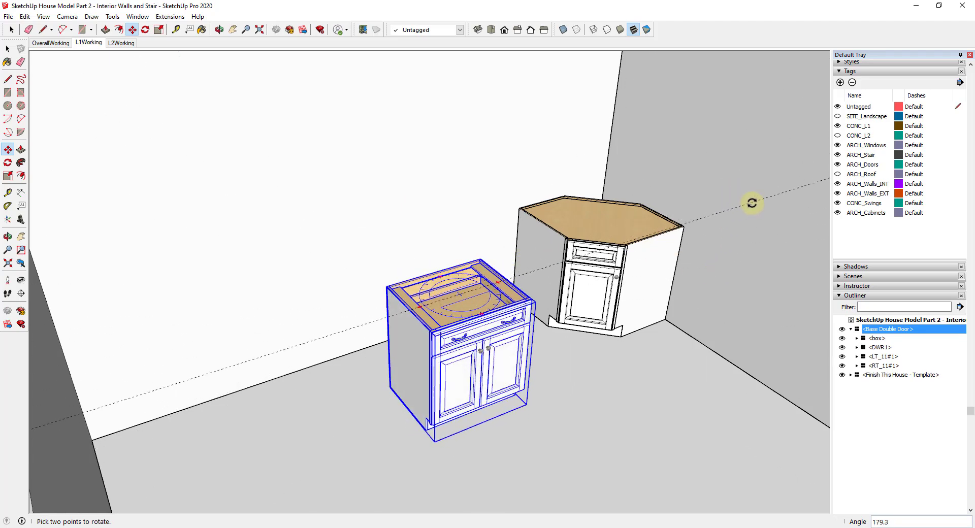
click(750, 197)
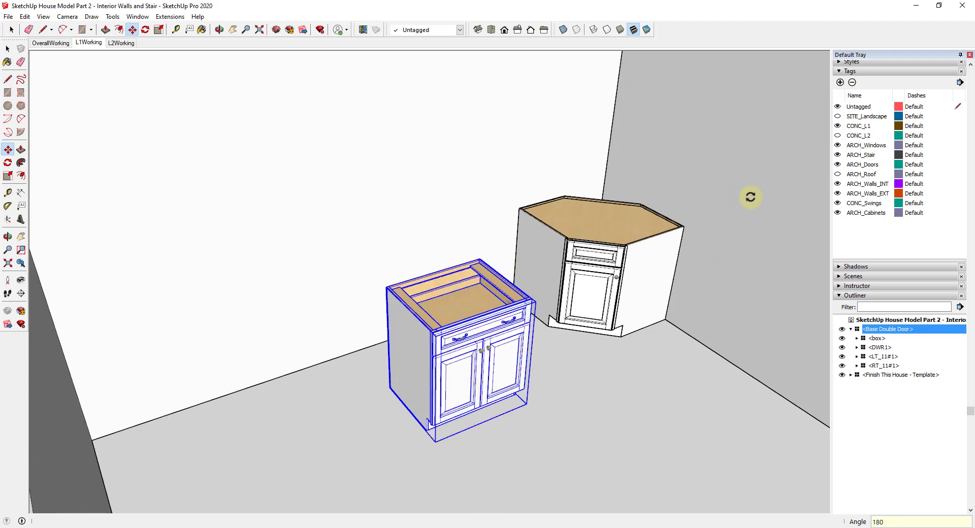
Move the double-door base cabinet along the back wall so its front corner meets the adjacent front edge of the corner cabinet.
scroll(465, 259, up, 5)
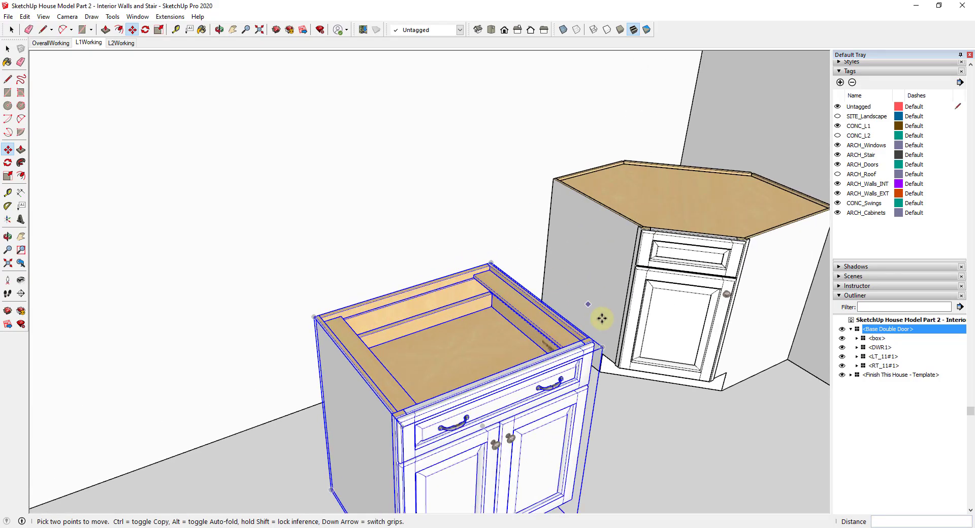
scroll(600, 316, up, 5)
click(574, 336)
scroll(660, 156, down, 5)
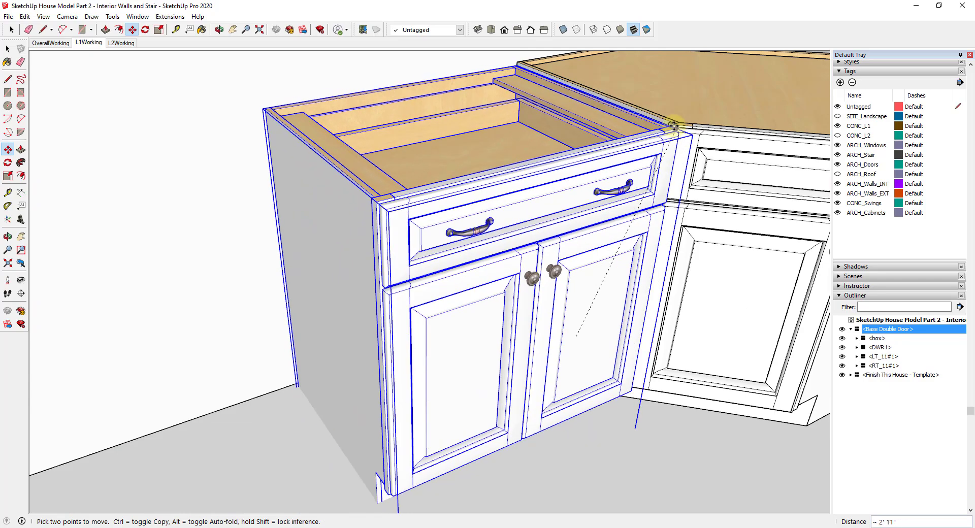
click(672, 123)
scroll(512, 360, down, 3)
middle_drag(512, 361, 572, 321)
scroll(576, 284, down, 2)
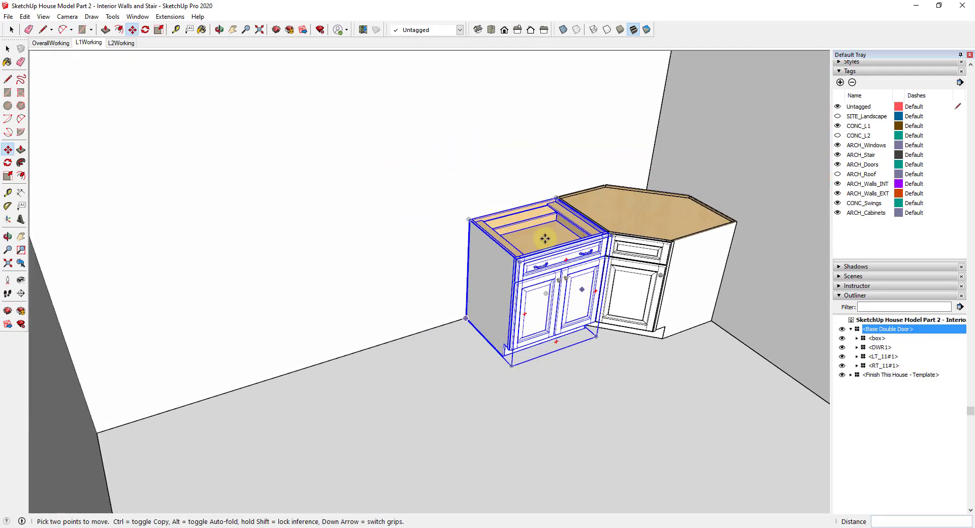
Copy the double-door base cabinet 2' 6" along the wall so the copy sits flush against the original's free side.
scroll(584, 200, up, 8)
scroll(599, 195, up, 2)
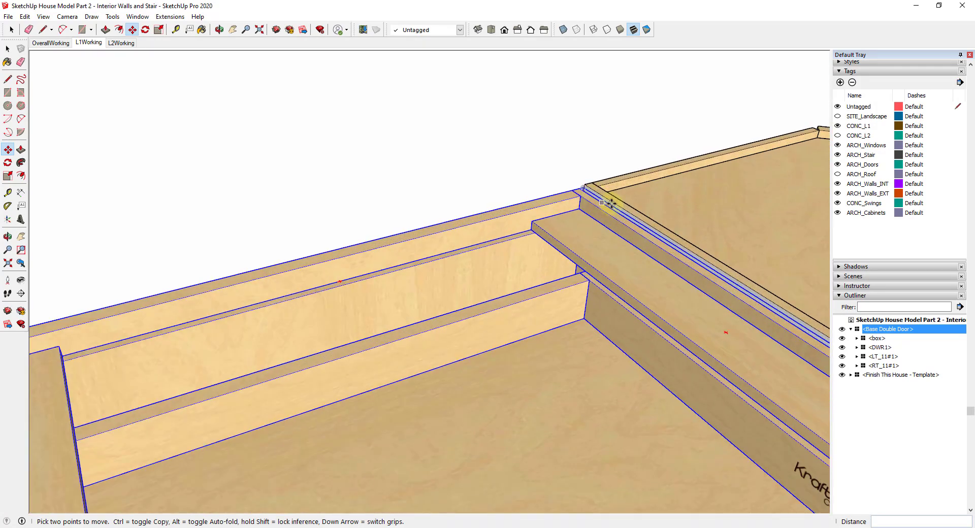
scroll(680, 246, down, 5)
middle_drag(680, 246, 733, 342)
scroll(731, 317, up, 3)
scroll(731, 317, up, 3)
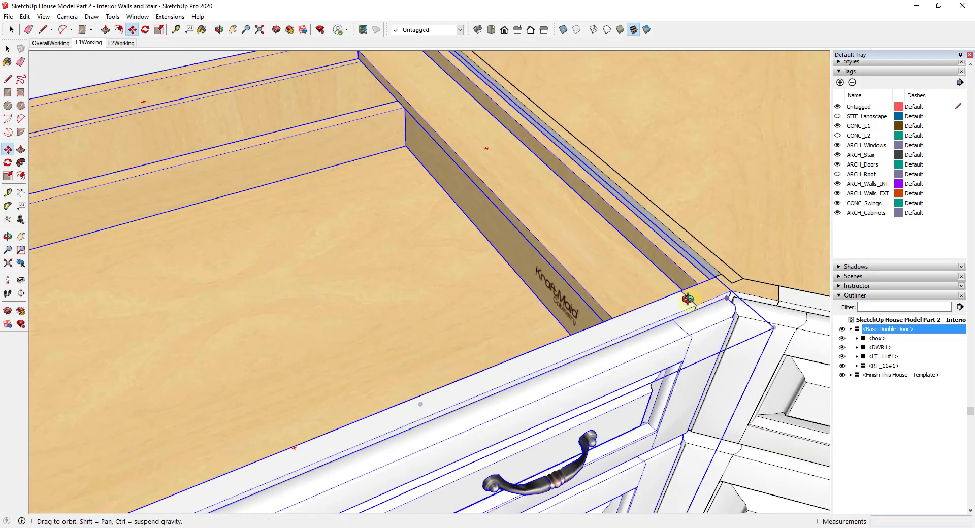
click(746, 321)
key(ctrl)
scroll(731, 322, down, 5)
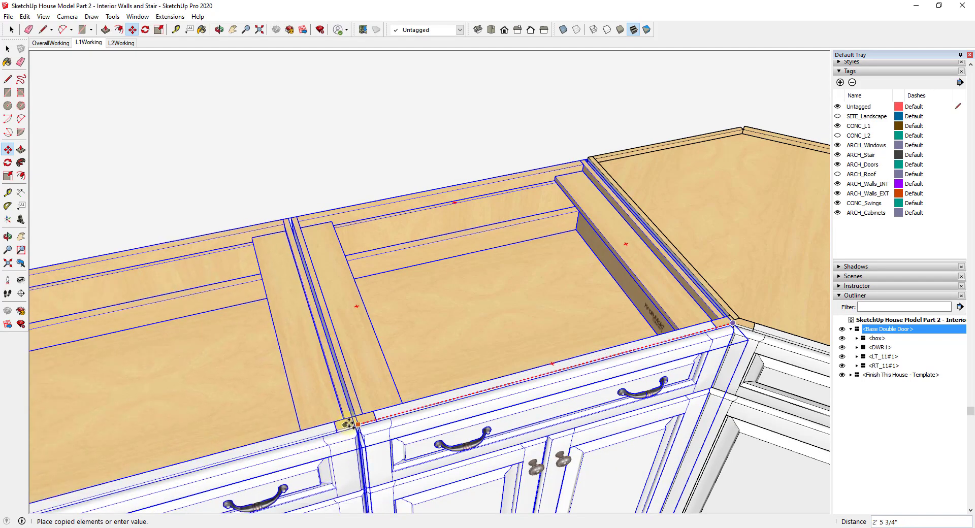
scroll(349, 425, up, 4)
click(355, 428)
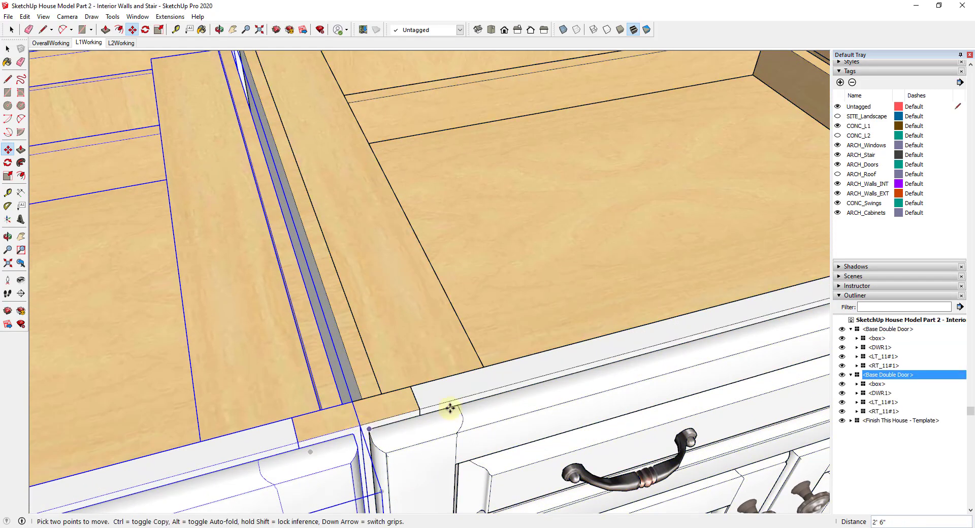
scroll(645, 289, down, 6)
scroll(652, 269, down, 5)
middle_drag(645, 302, 711, 320)
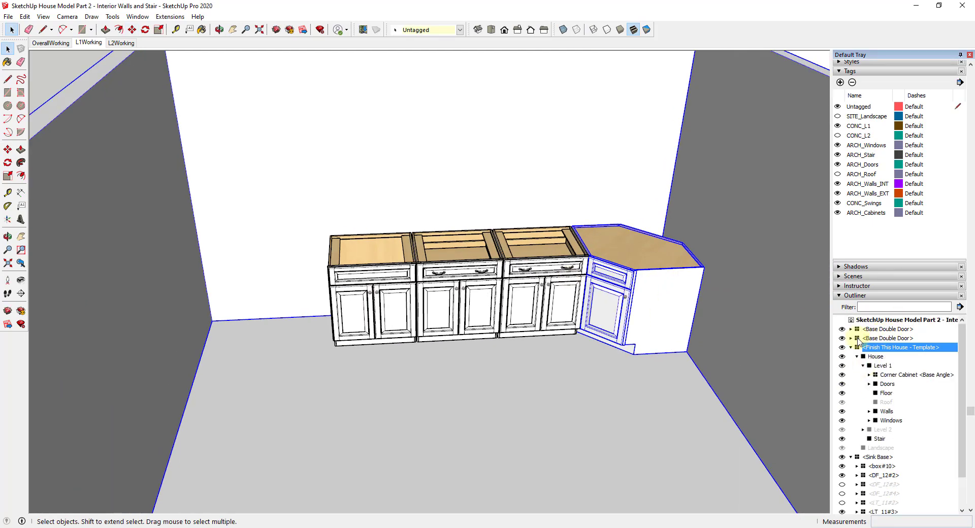
Nest both Base Double Door components and the Sink Base inside the Level 1 group and collapse their entries.
click(861, 338)
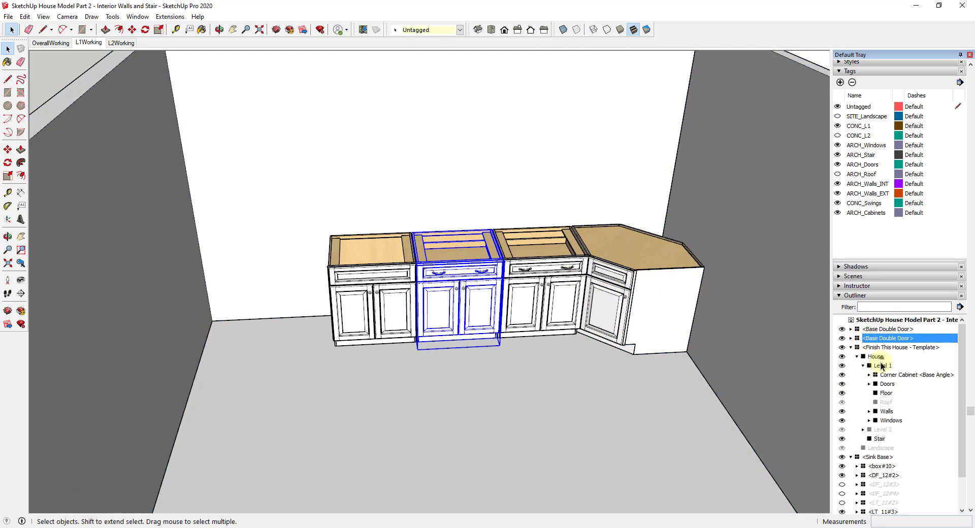
drag(881, 370, 881, 366)
drag(855, 331, 897, 360)
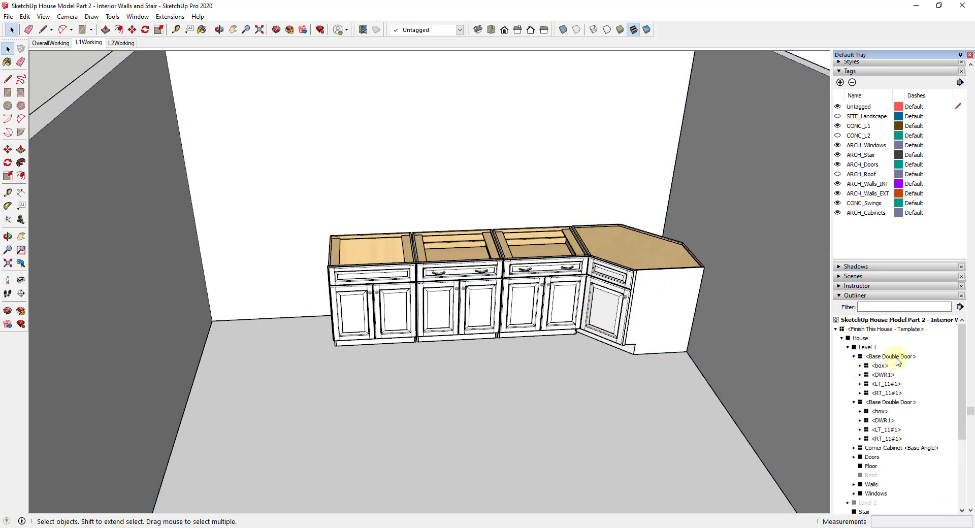
click(854, 356)
click(854, 365)
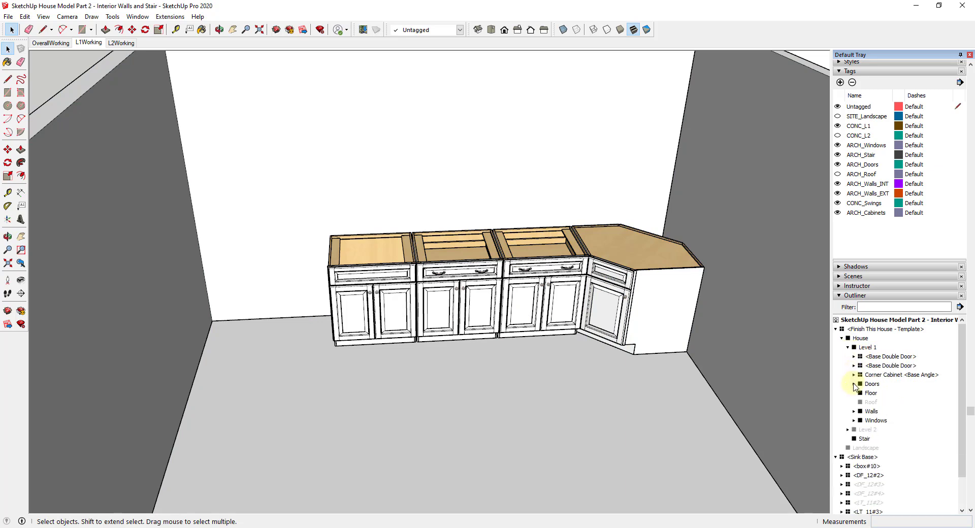
drag(855, 457, 870, 349)
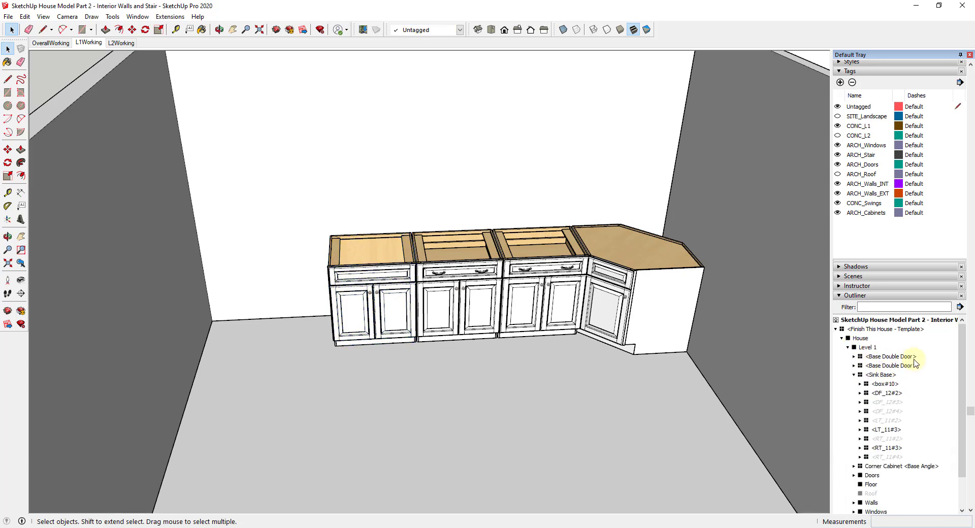
click(854, 374)
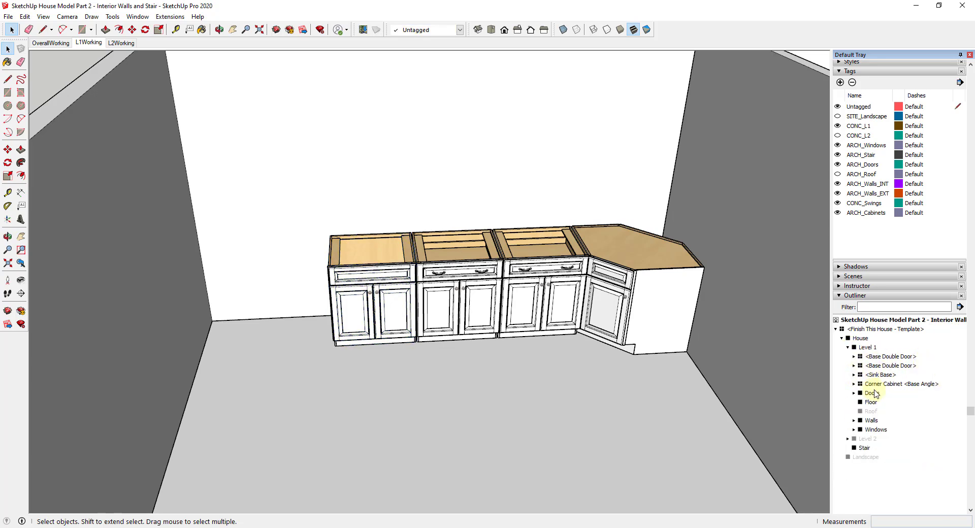
Group the two Base Double Door cabinets, the Sink Base and the Corner Cabinet together within Level 1.
click(854, 357)
click(854, 357)
click(860, 358)
ctrl+click(861, 366)
ctrl+click(860, 375)
ctrl+click(860, 384)
right_click(861, 384)
click(883, 215)
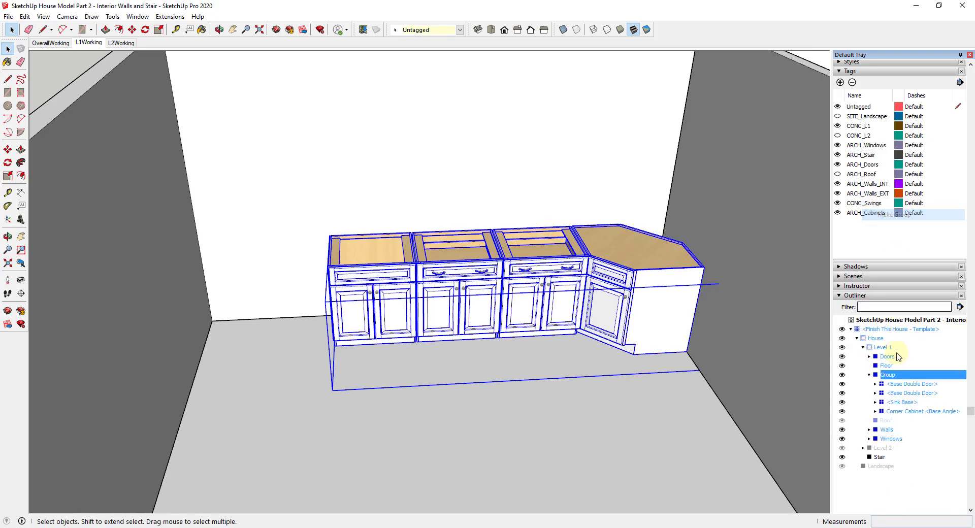
Rename the new group of base cabinets as Cabinets.
right_click(893, 375)
click(911, 361)
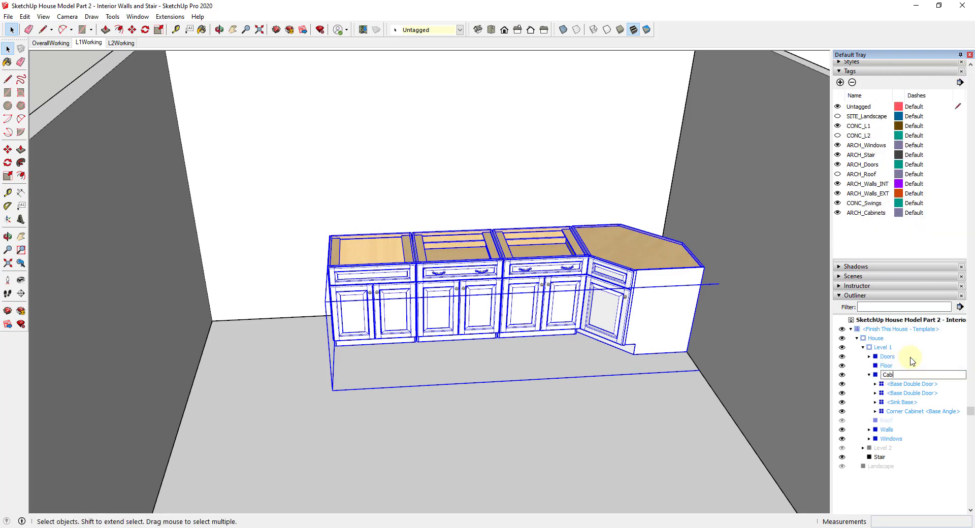
text(Cabinets)
key(Return)
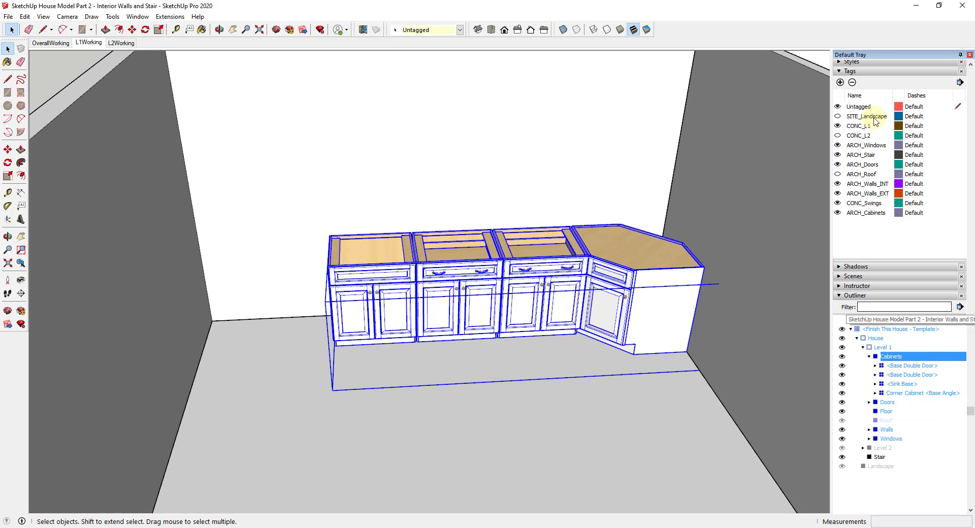
Assign the ARCH_Cabinets tag to the Cabinets group and check it by switching the tag's visibility off and on.
click(439, 34)
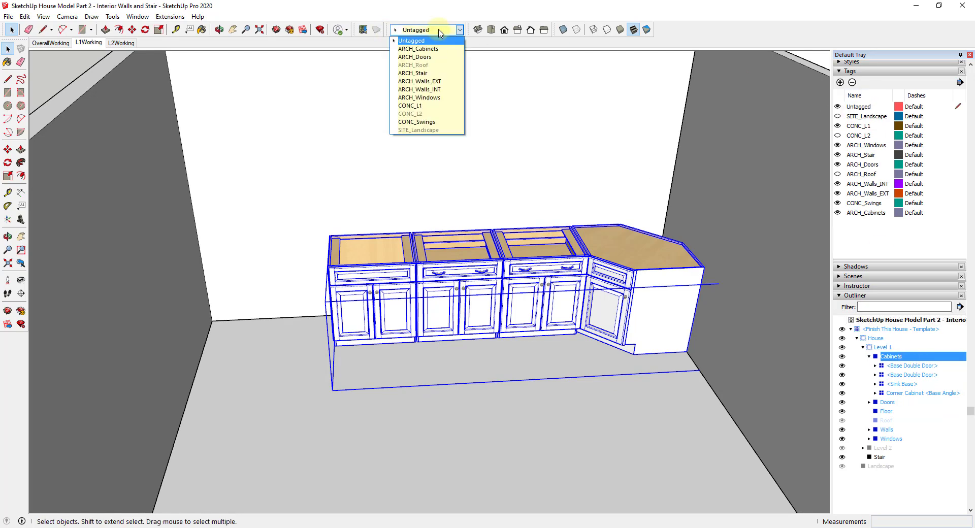
click(425, 49)
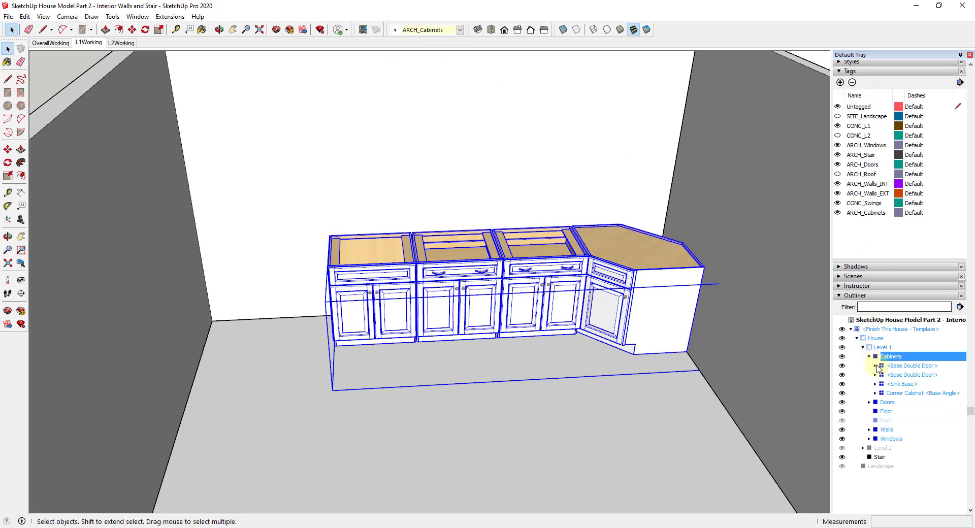
click(837, 213)
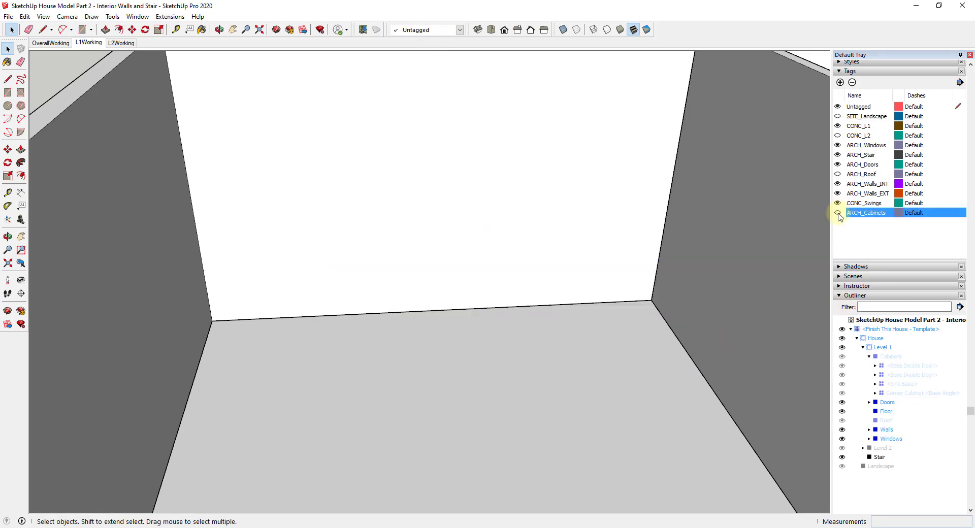
click(837, 212)
Inside the Cabinets group, copy the corner cabinet about 10' 9 5/8" along the wall to the other end of the row.
double_click(662, 273)
click(662, 271)
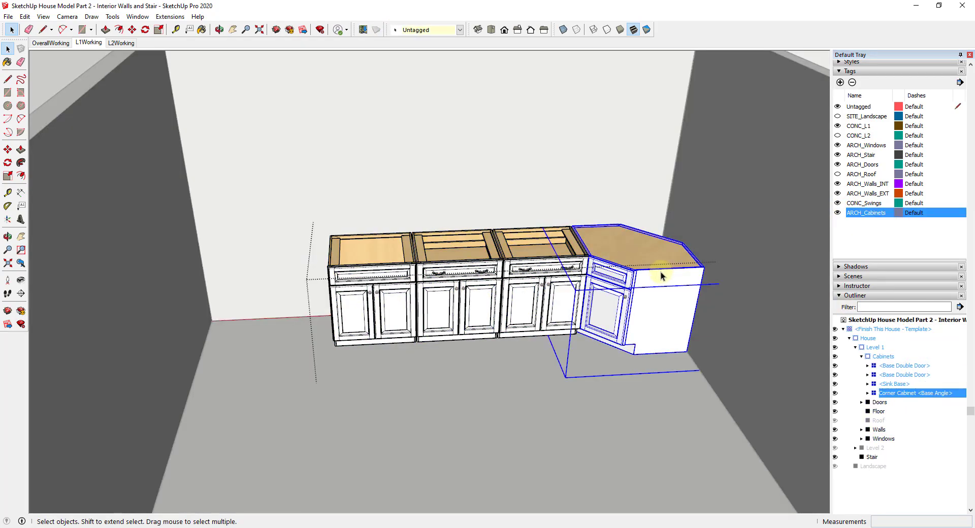
key(m)
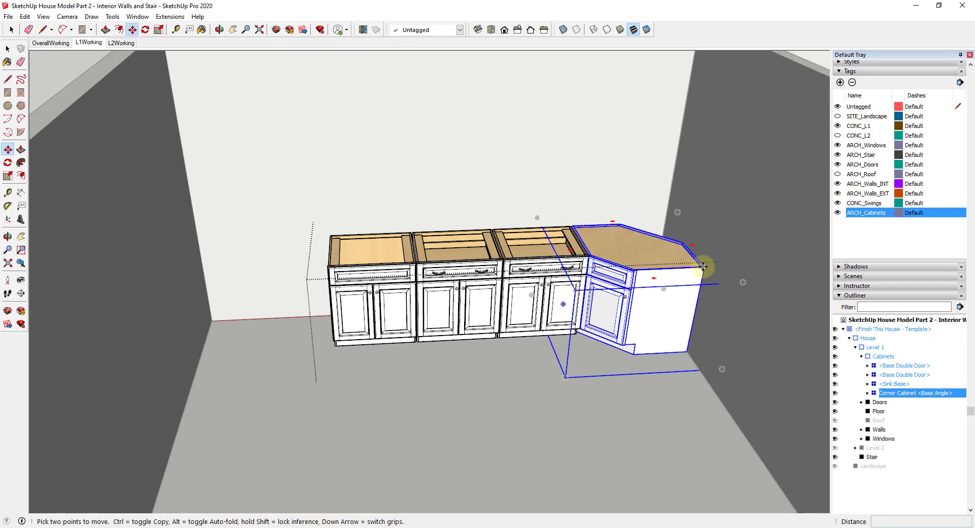
click(704, 267)
key(ctrl)
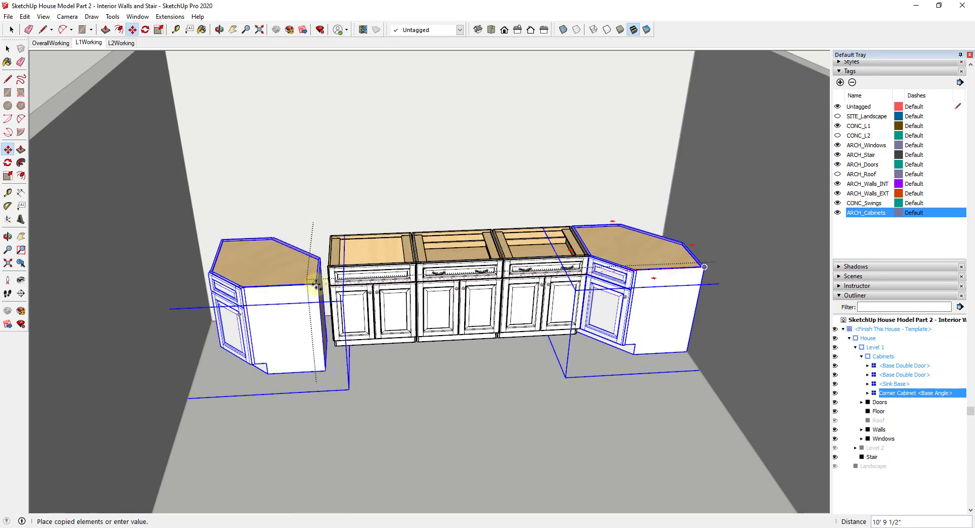
click(316, 284)
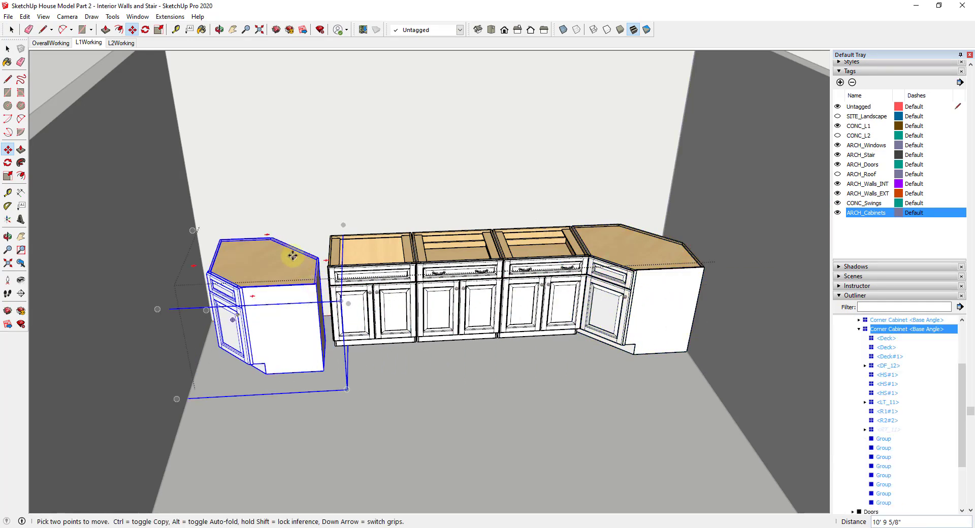
Rotate the copied corner cabinet so its door faces the room and move it into the opposite room corner.
click(325, 259)
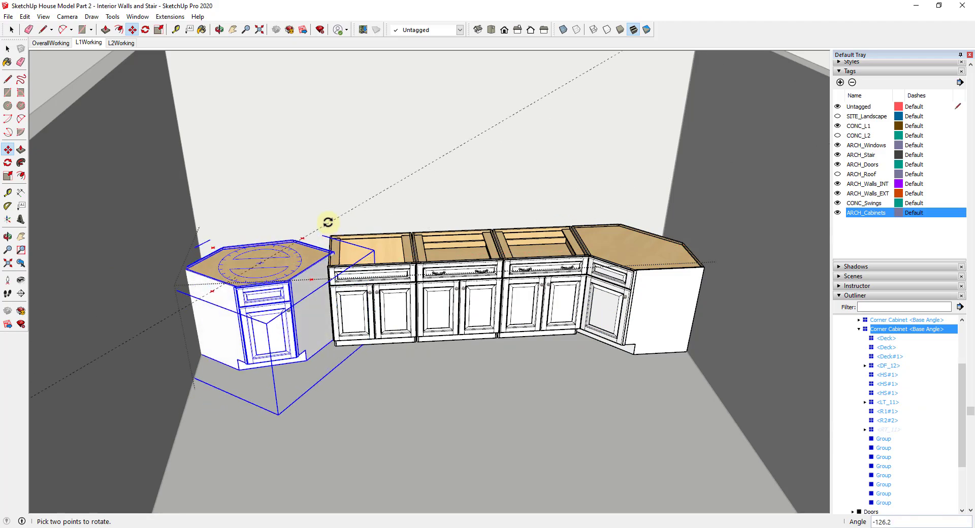
click(282, 192)
scroll(259, 229, up, 3)
click(127, 328)
click(93, 331)
scroll(256, 239, down, 3)
scroll(581, 260, up, 2)
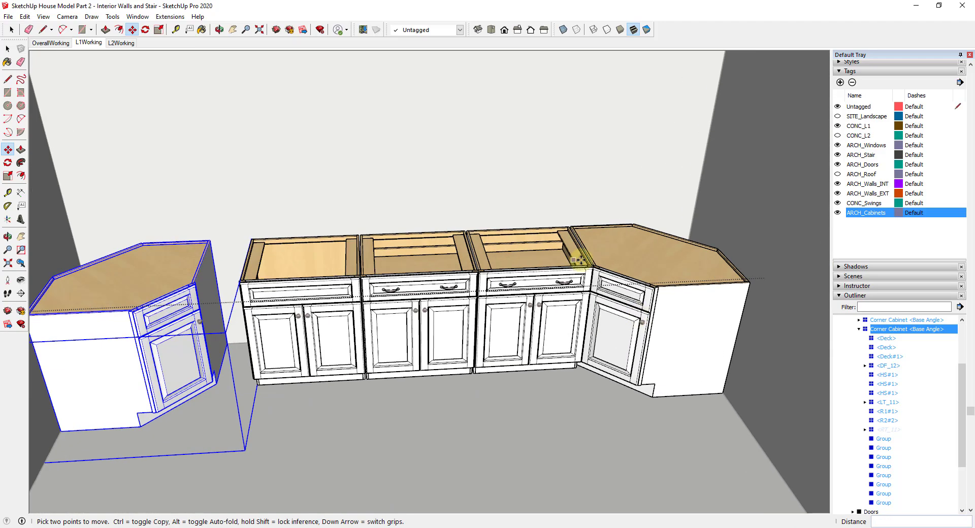
scroll(424, 251, down, 3)
scroll(381, 305, up, 1)
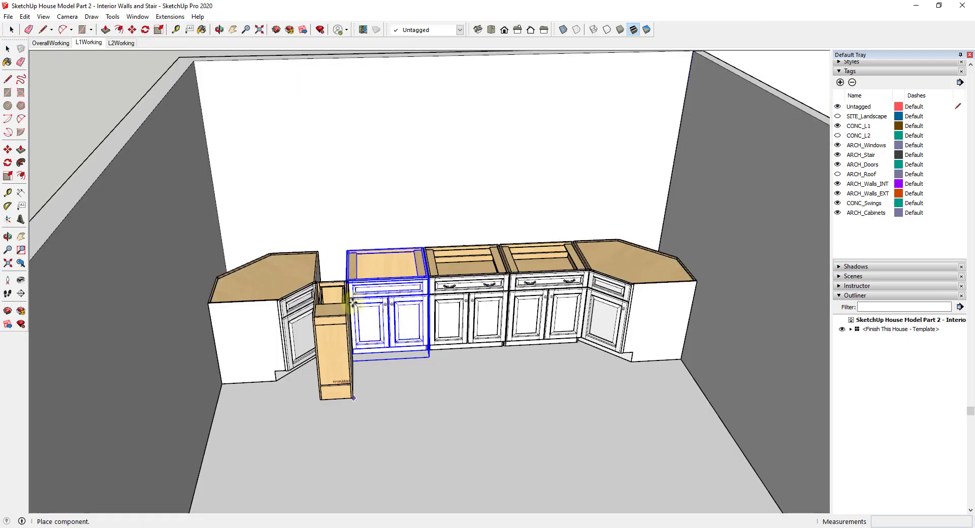
Fit the Base Pantry Pullout cabinet into the gap between the copied corner cabinet and the sink base.
click(390, 97)
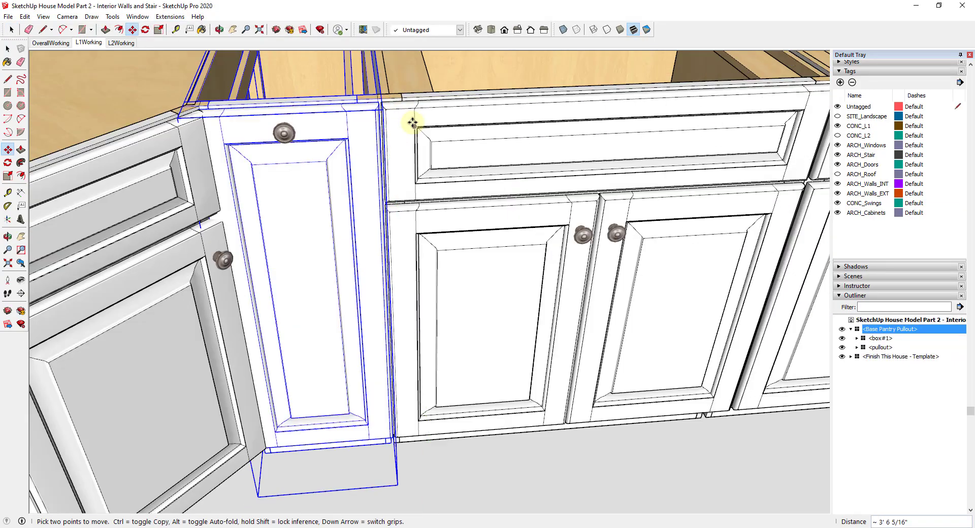
scroll(402, 124, down, 3)
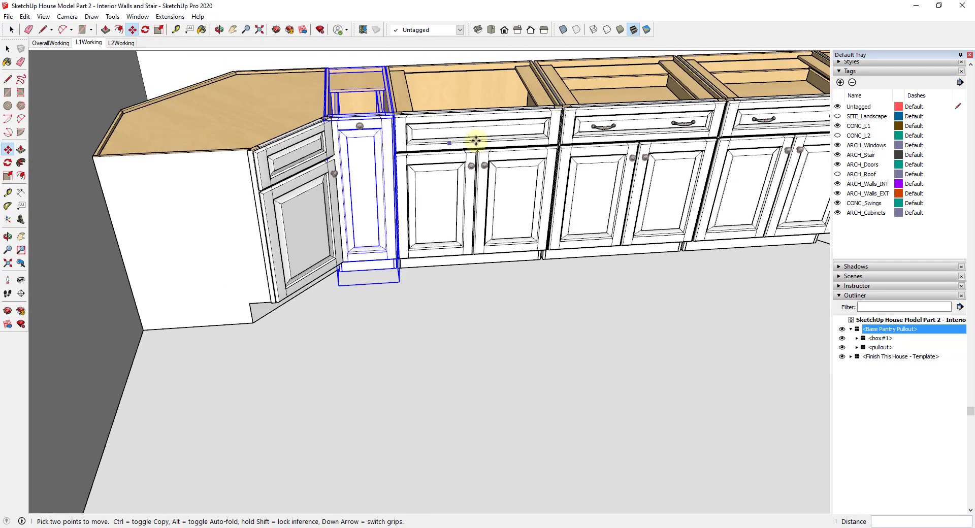
scroll(426, 163, down, 5)
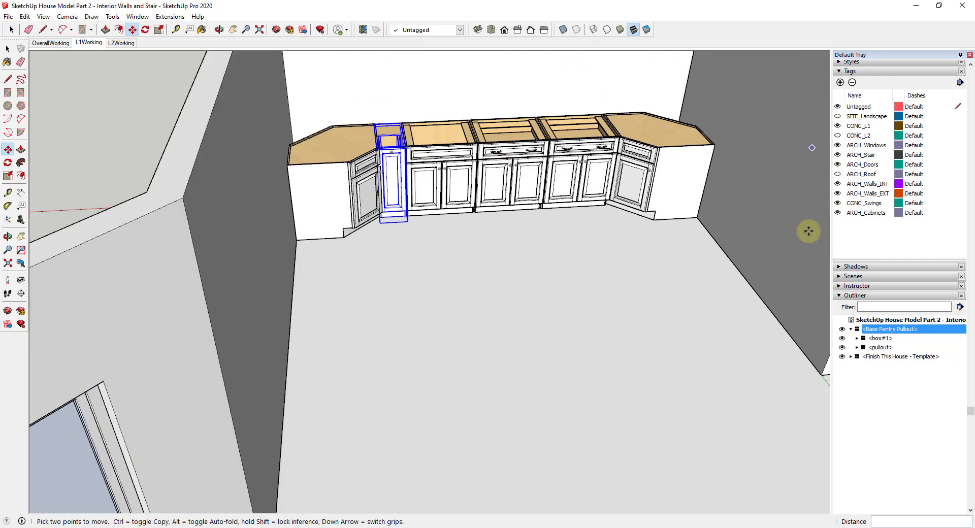
scroll(533, 155, up, 1)
scroll(440, 177, down, 4)
key(space)
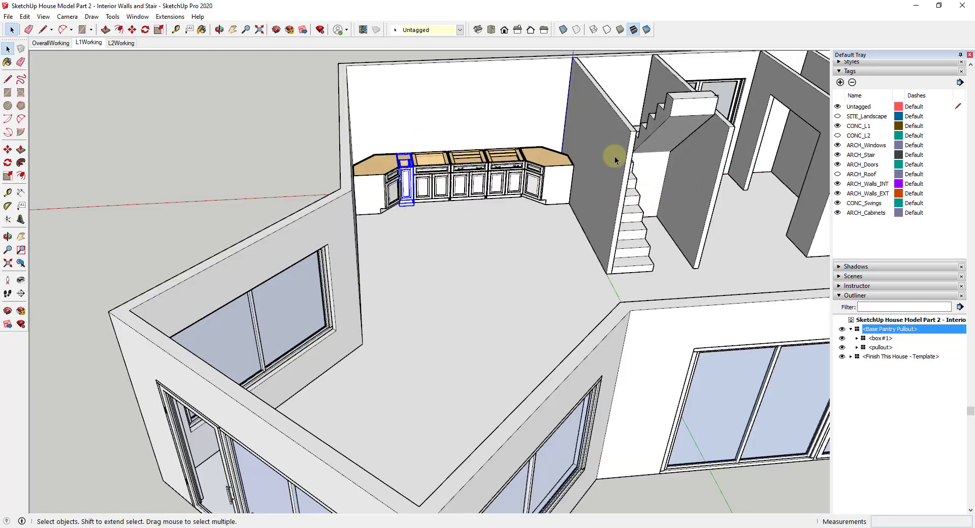
Expand the House down to Level 1 and nest the Base Pantry Pullout component inside the Cabinets group.
click(851, 329)
click(851, 338)
click(857, 348)
click(863, 356)
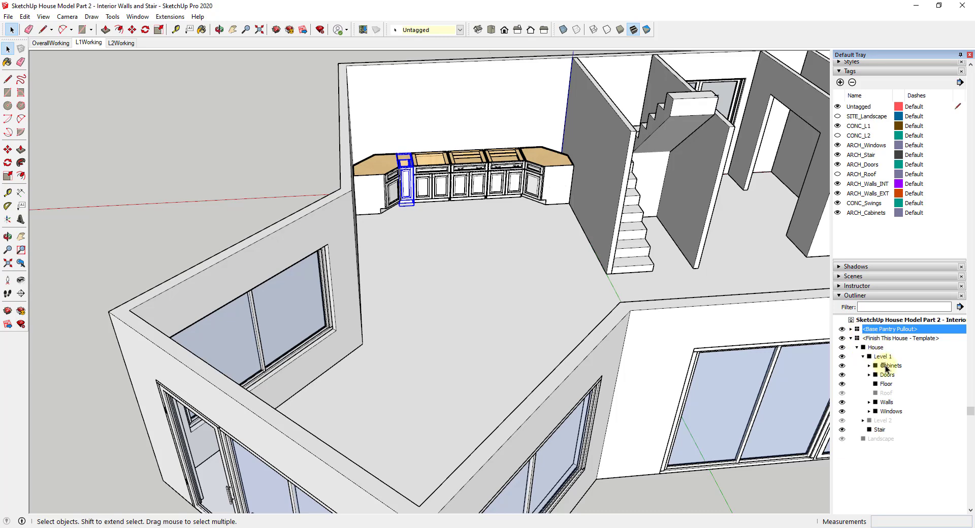
key(Delete)
Examine the completed row of base cabinets along the kitchen wall from several distances and angles.
scroll(533, 149, up, 5)
scroll(523, 152, down, 4)
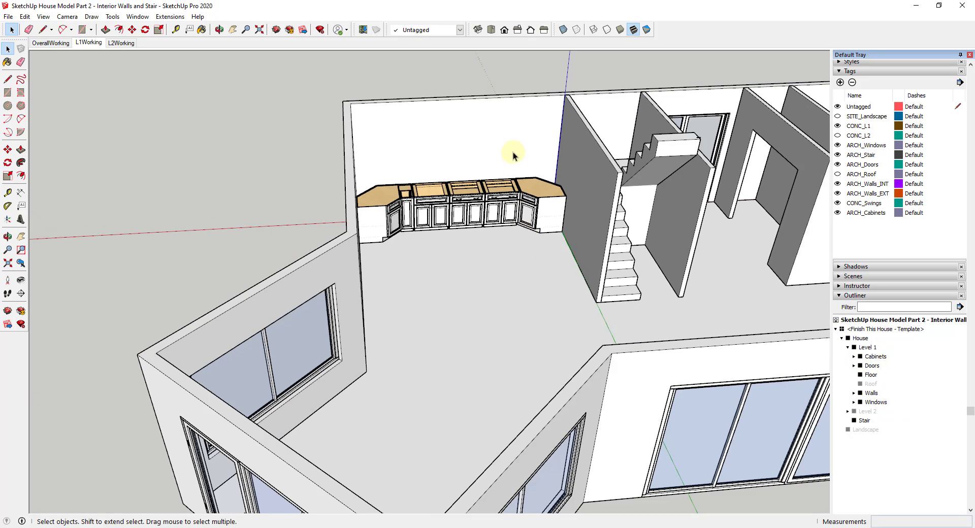
scroll(544, 124, up, 3)
scroll(568, 147, down, 3)
middle_drag(598, 212, 625, 211)
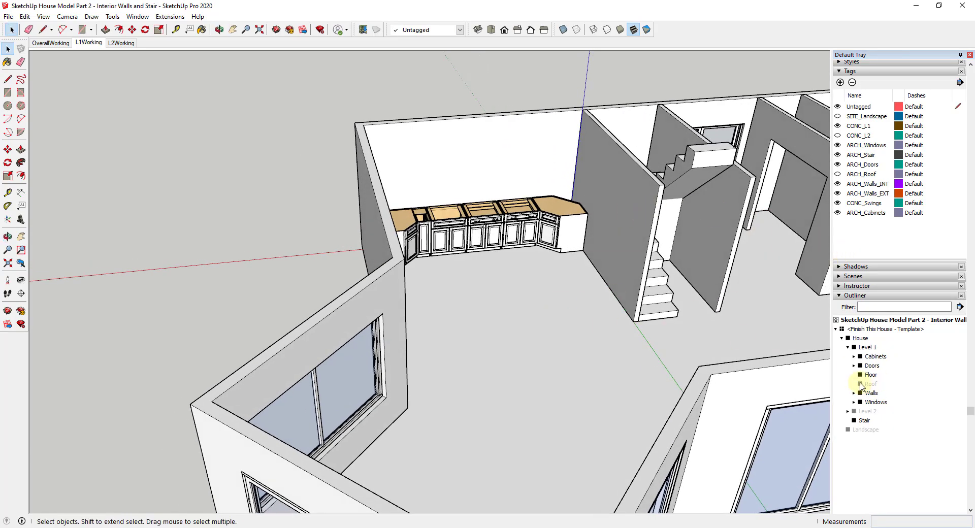
scroll(529, 191, up, 5)
middle_drag(411, 227, 294, 235)
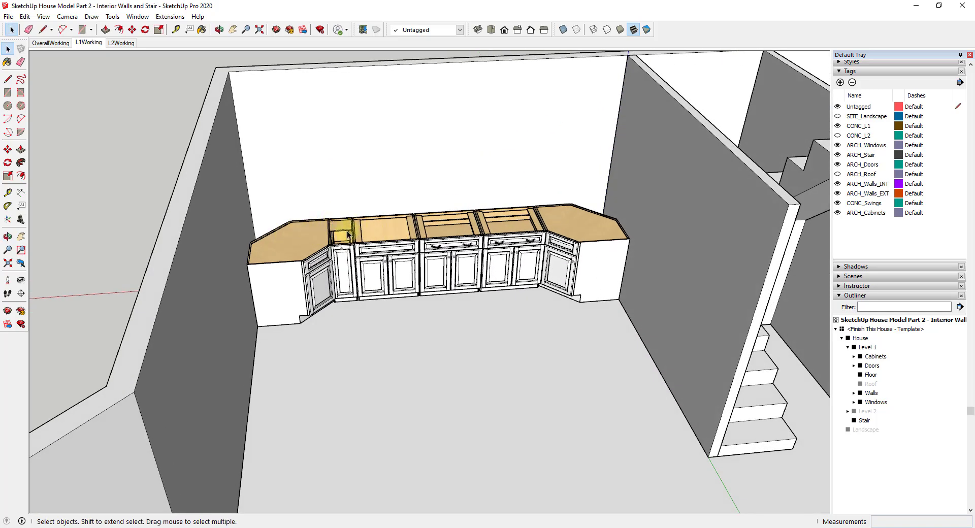
scroll(291, 218, up, 3)
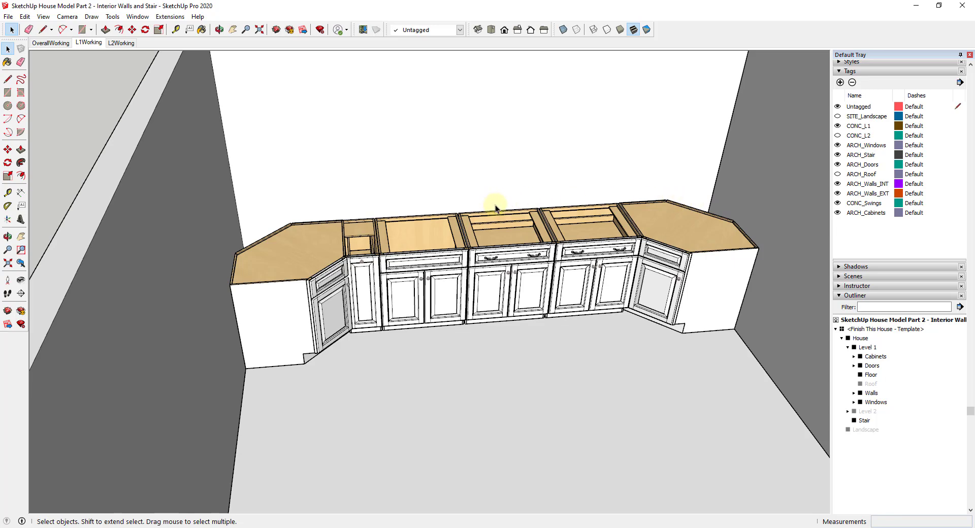
Open the Level 1 group inside House for editing.
scroll(311, 211, up, 5)
scroll(510, 238, up, 6)
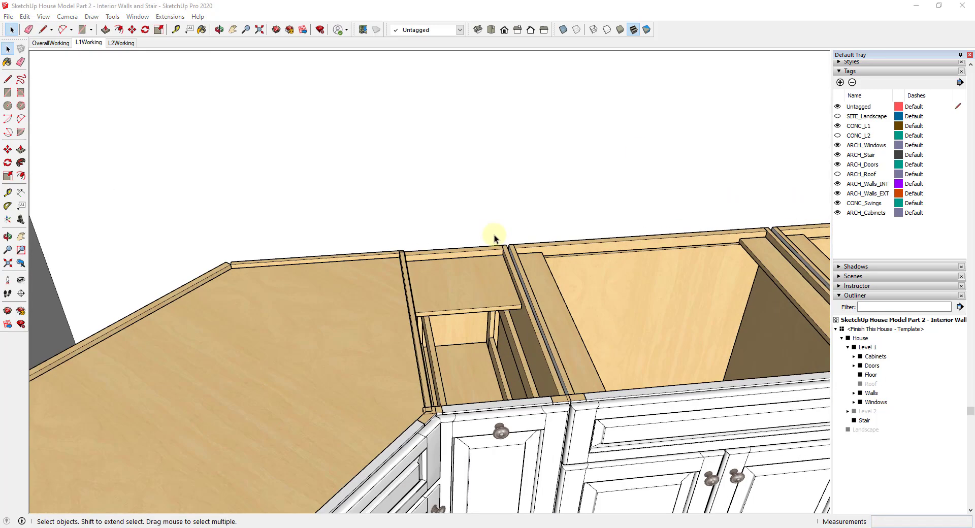
click(507, 239)
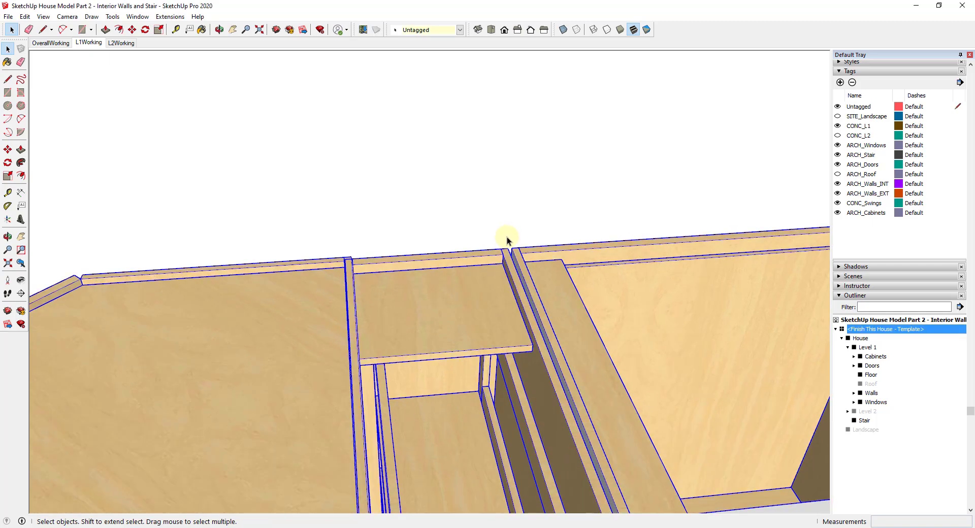
click(863, 349)
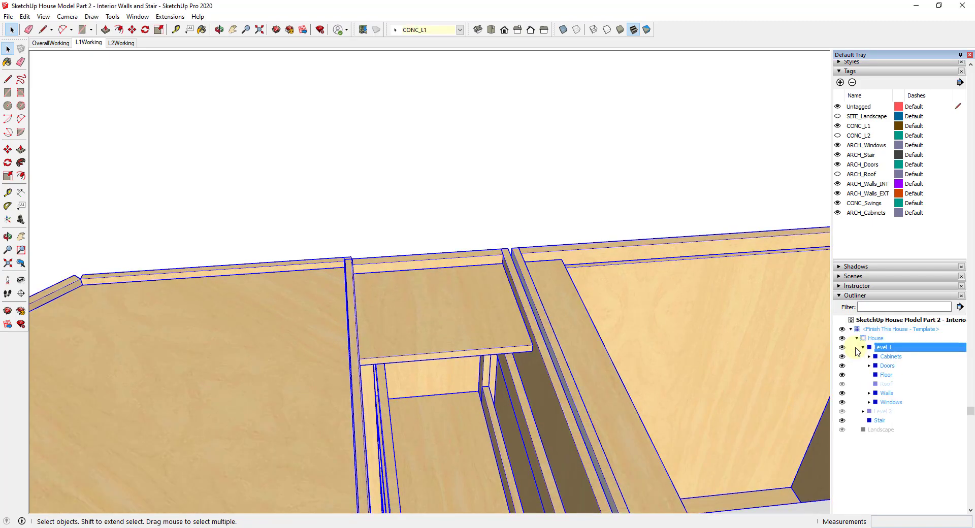
double_click(869, 352)
scroll(481, 183, down, 3)
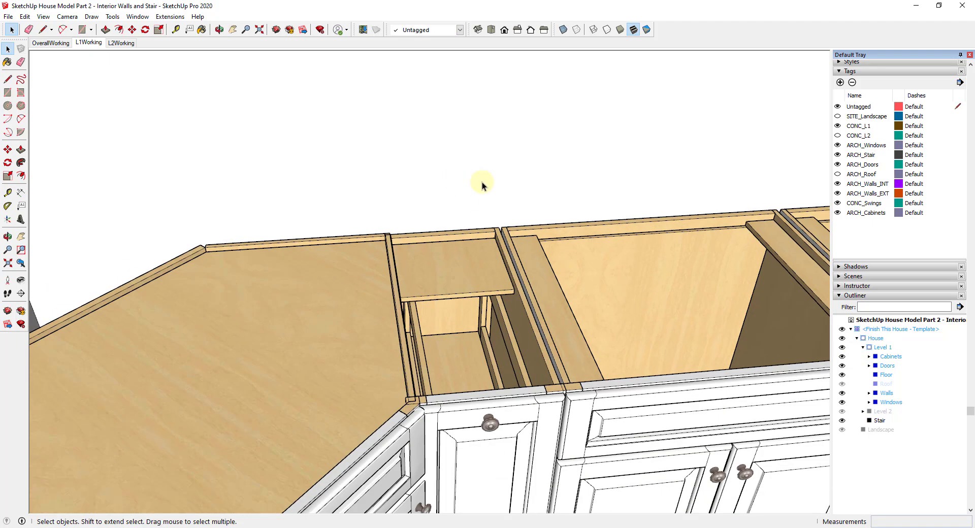
Draw a 25.5-inch counter edge from the wall outward along the joint between the pantry pullout and the sink base.
key(l)
scroll(496, 220, up, 3)
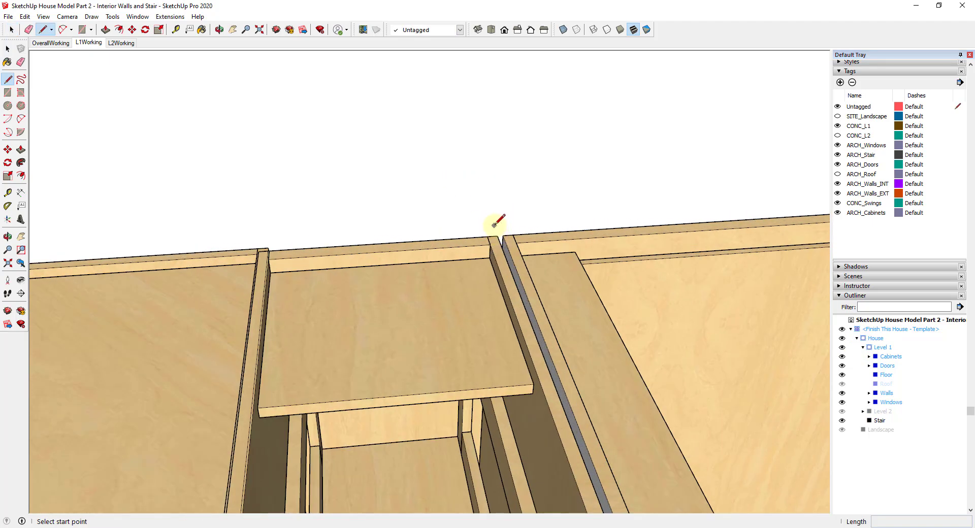
click(498, 235)
scroll(497, 234, down, 2)
scroll(496, 229, up, 2)
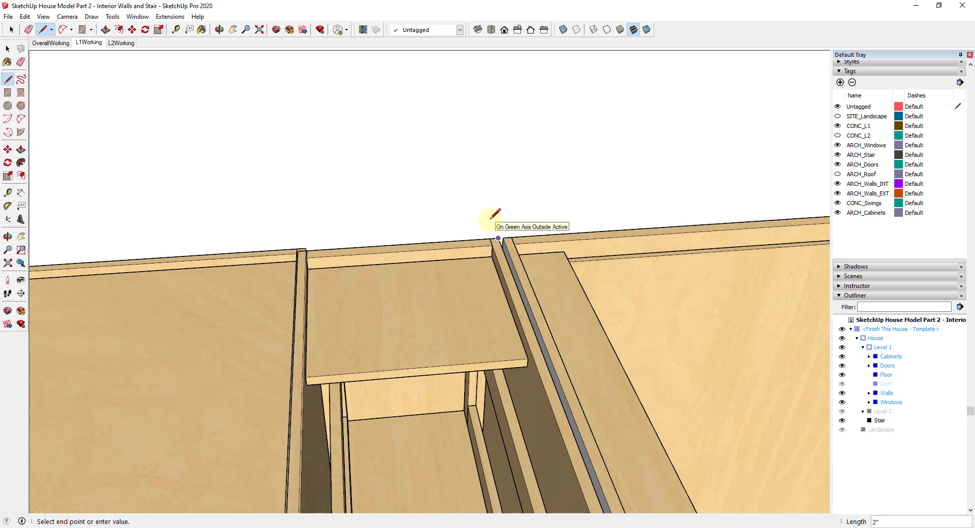
scroll(506, 235, down, 4)
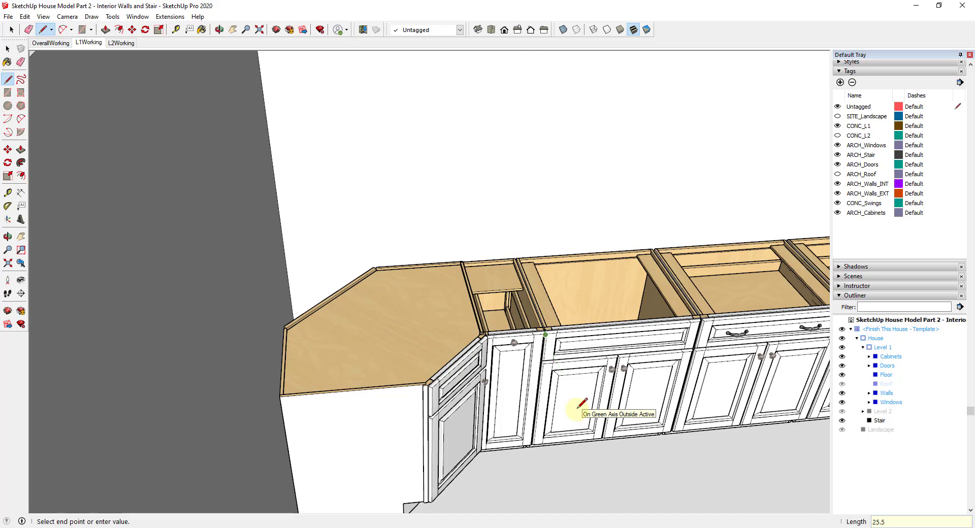
Outline the counter's front edge around the corner cabinet to its side wall and erase the stray line segments.
scroll(574, 311, up, 4)
scroll(543, 340, down, 2)
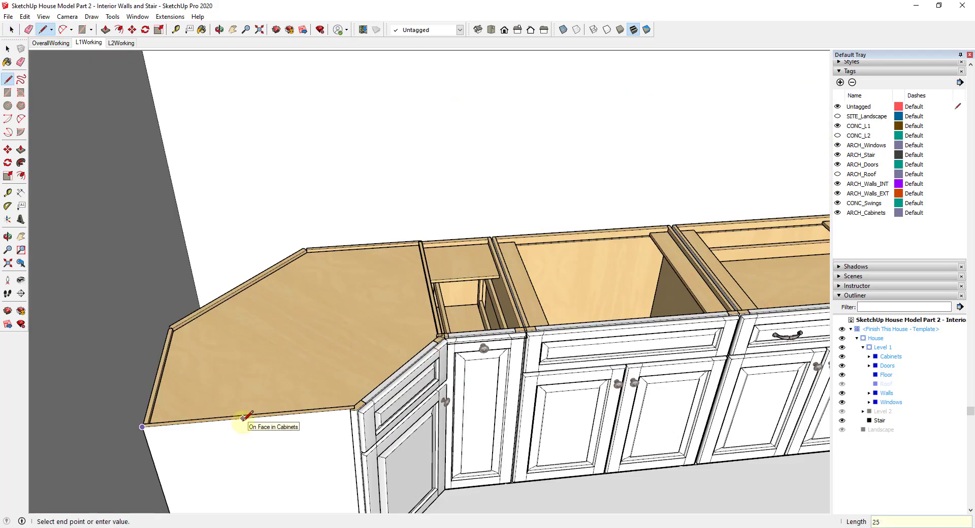
scroll(431, 277, up, 3)
scroll(387, 413, up, 2)
scroll(463, 148, up, 2)
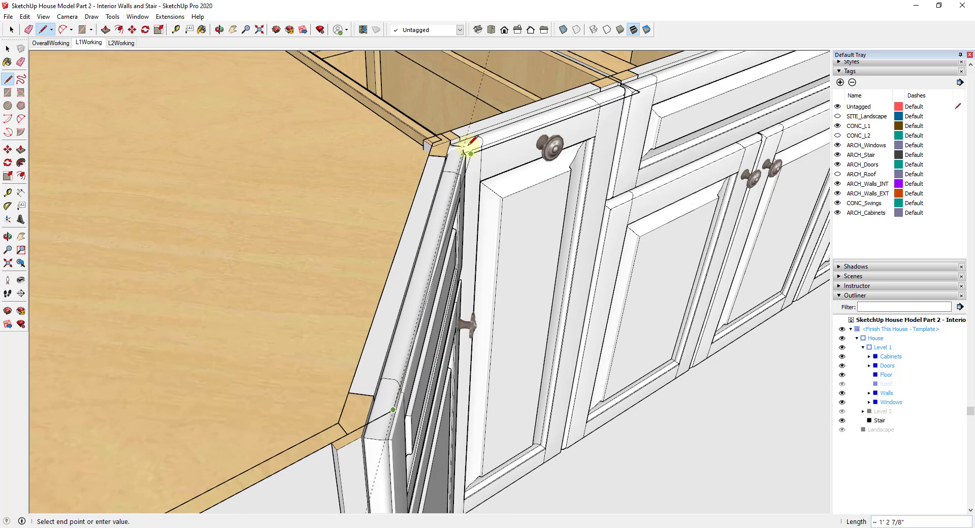
click(472, 113)
scroll(468, 112, up, 2)
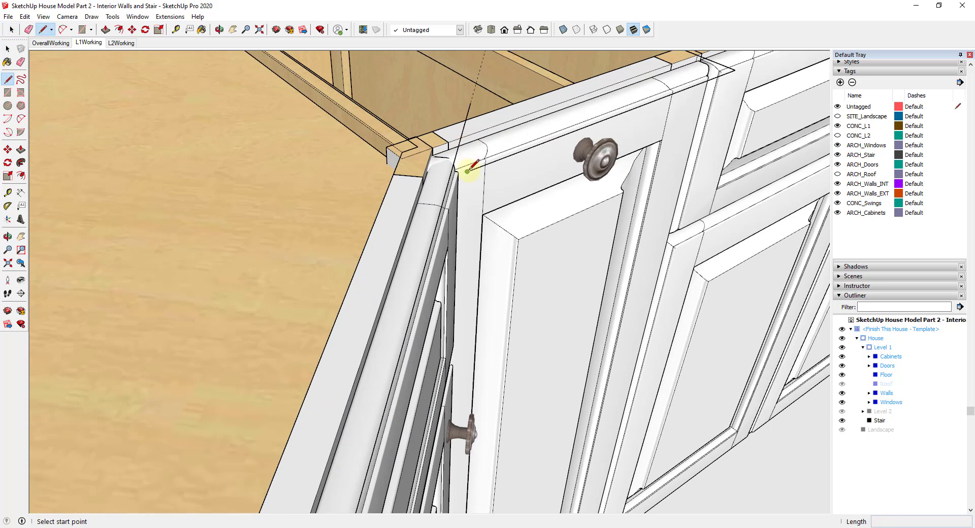
click(454, 172)
scroll(450, 178, down, 4)
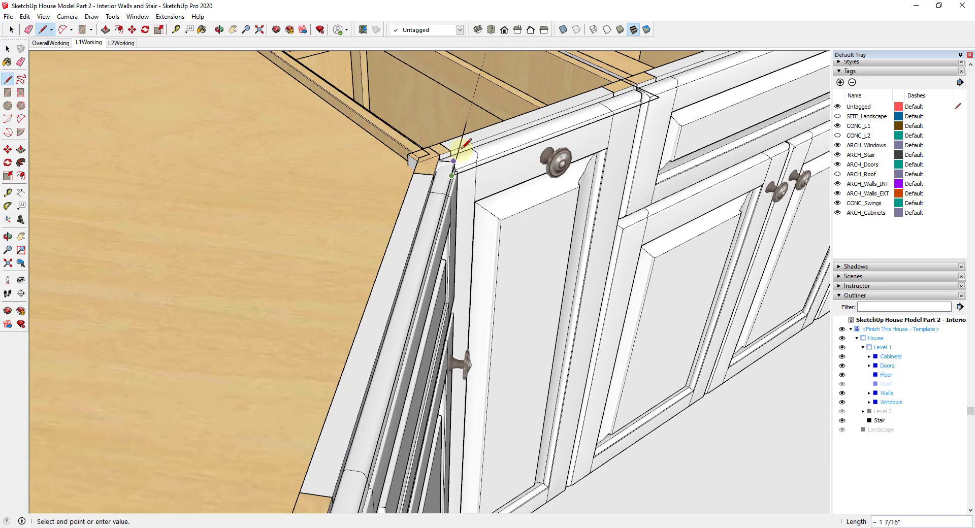
key(e)
scroll(473, 139, down, 3)
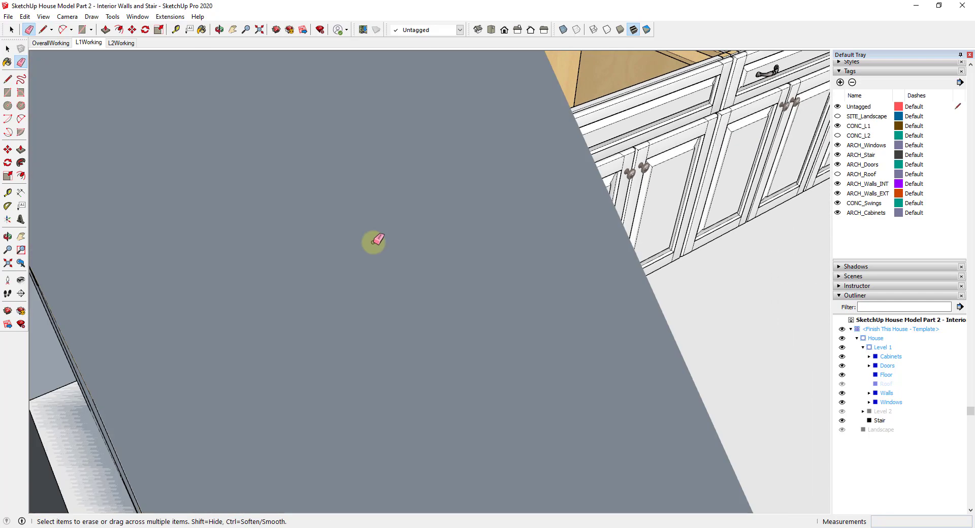
middle_drag(642, 189, 433, 174)
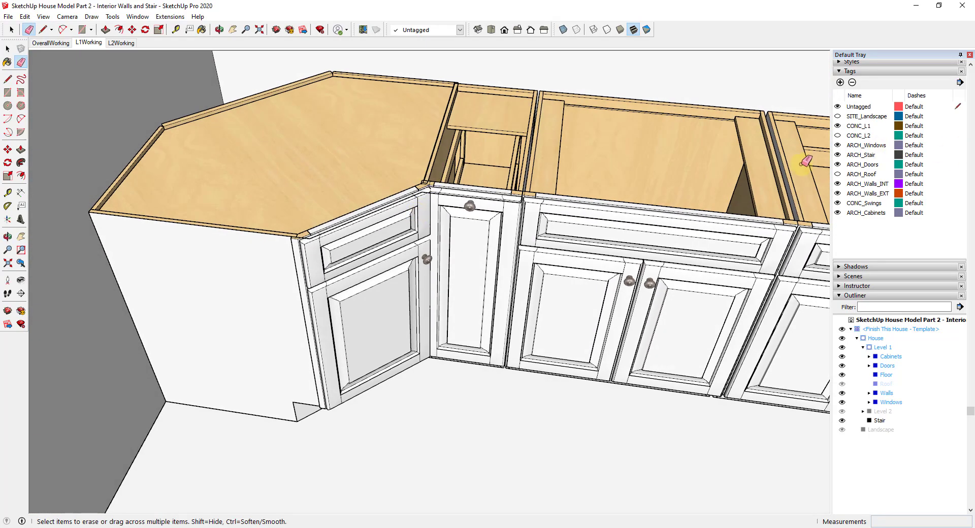
Hide the ARCH_Cabinets tag and close the corner counter outline along both walls so it forms a face.
click(838, 213)
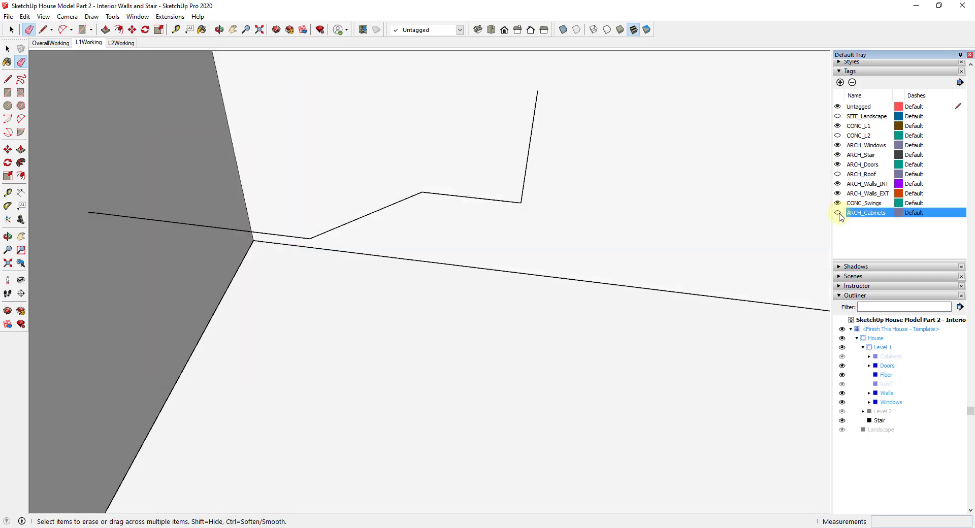
scroll(513, 172, down, 3)
scroll(471, 180, up, 2)
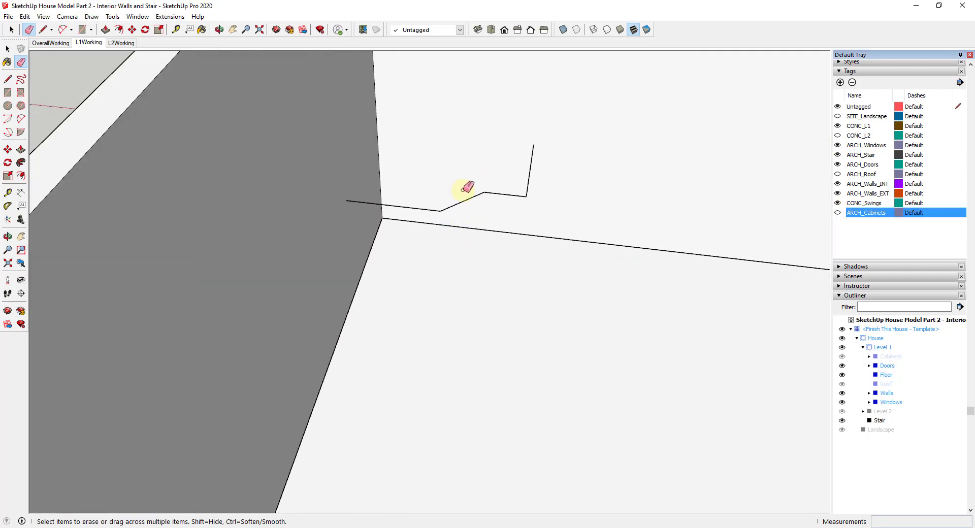
key(l)
click(346, 201)
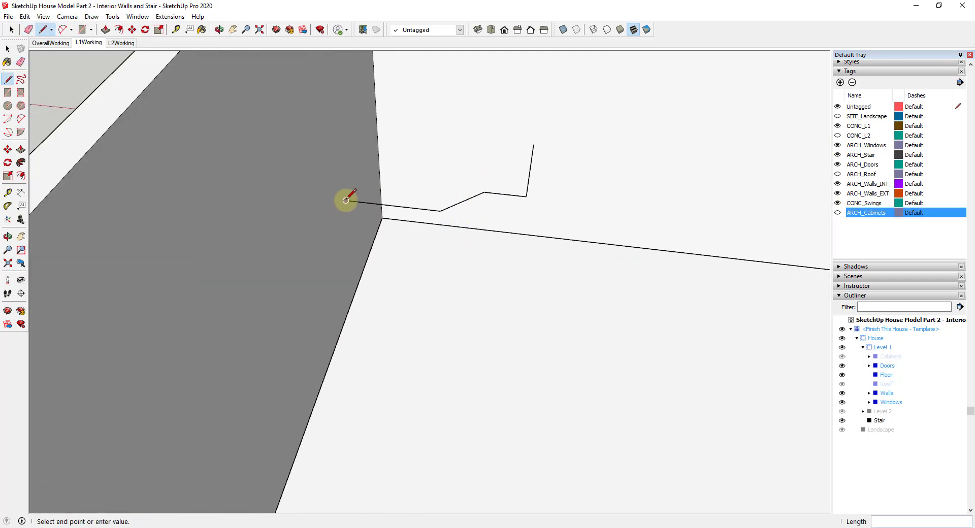
click(376, 129)
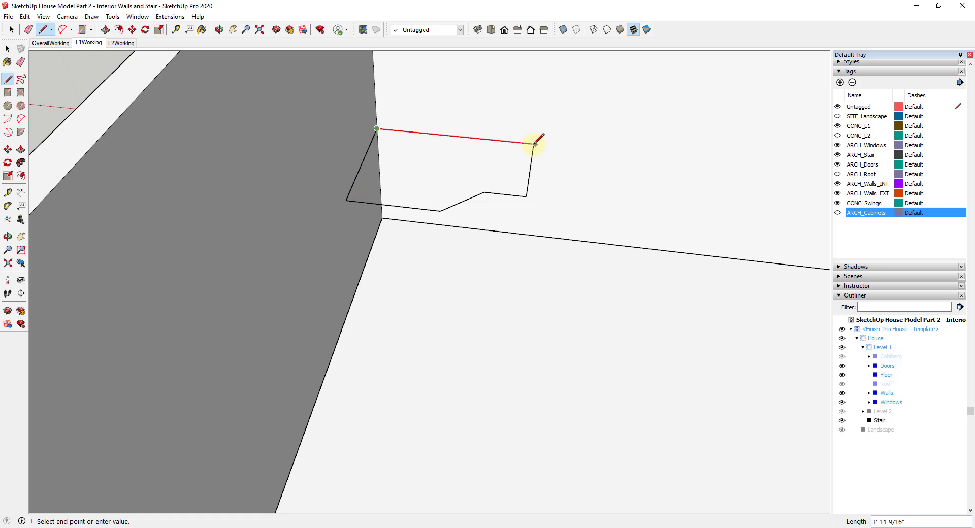
scroll(535, 143, up, 3)
click(534, 140)
scroll(534, 141, up, 2)
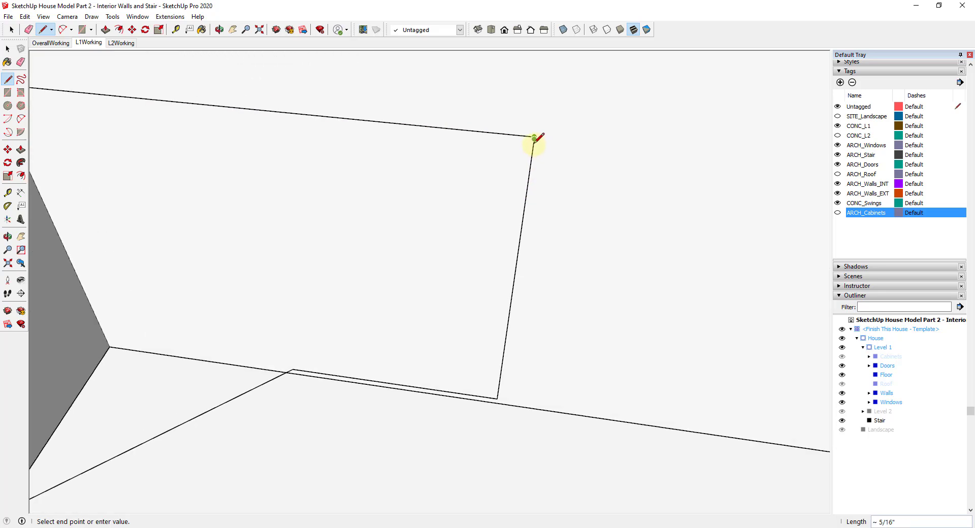
click(534, 137)
scroll(533, 141, down, 6)
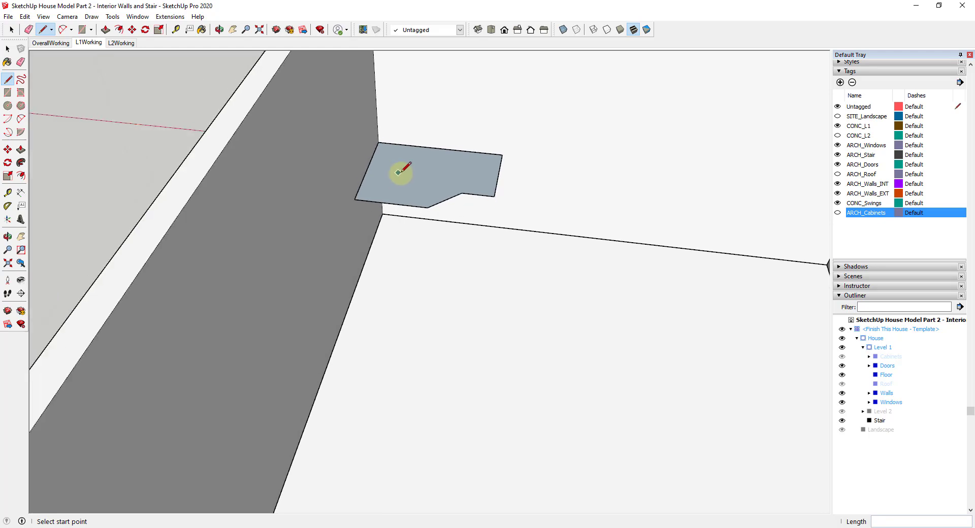
Copy the corner counter face with its edges about 5' 7" along the back wall.
scroll(459, 170, up, 3)
key(space)
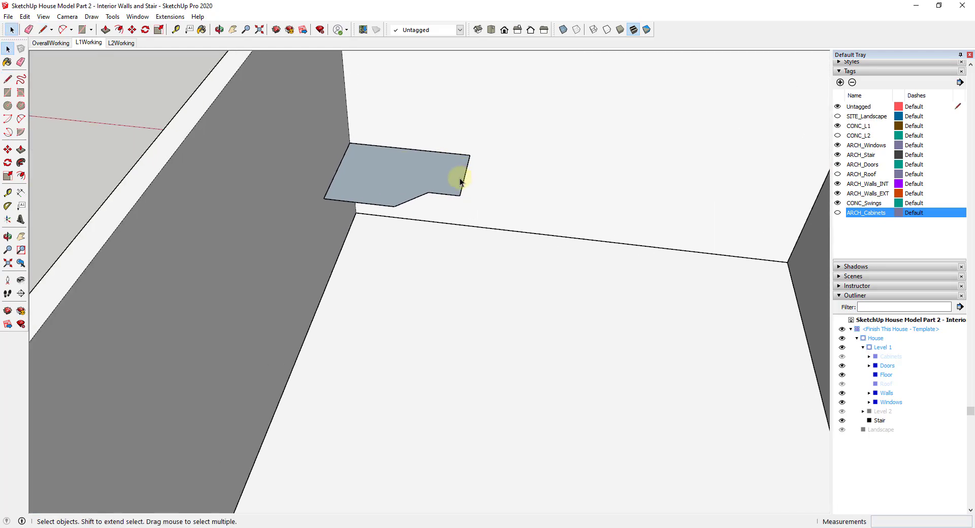
click(406, 175)
double_click(405, 176)
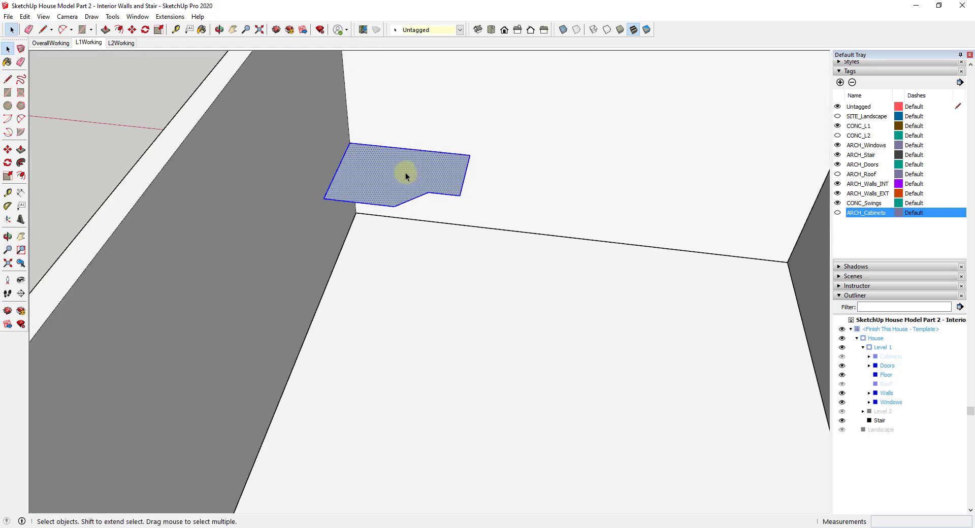
key(m)
key(ctrl)
click(349, 143)
click(523, 160)
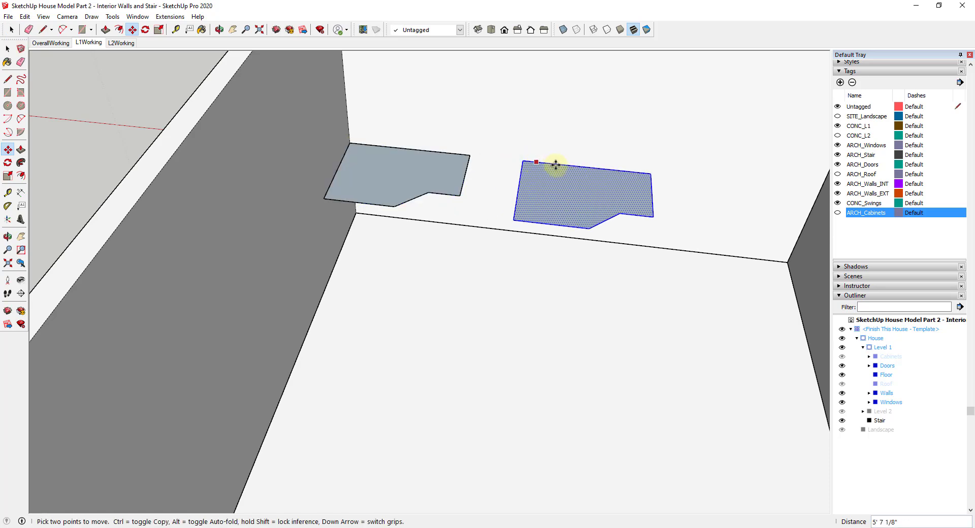
Mirror the copied counter face with a red scale of -1.00 and move it into the opposite room corner.
key(s)
drag(521, 192, 767, 200)
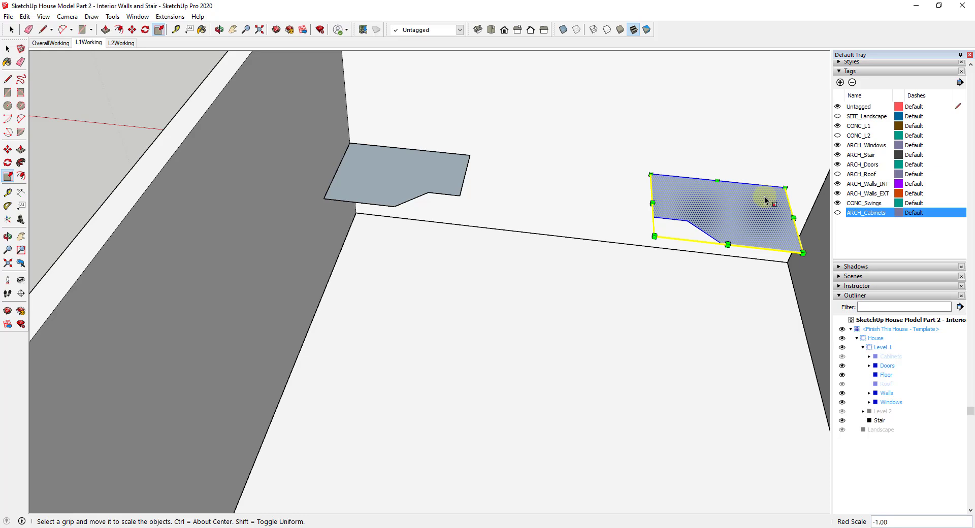
key(m)
click(785, 188)
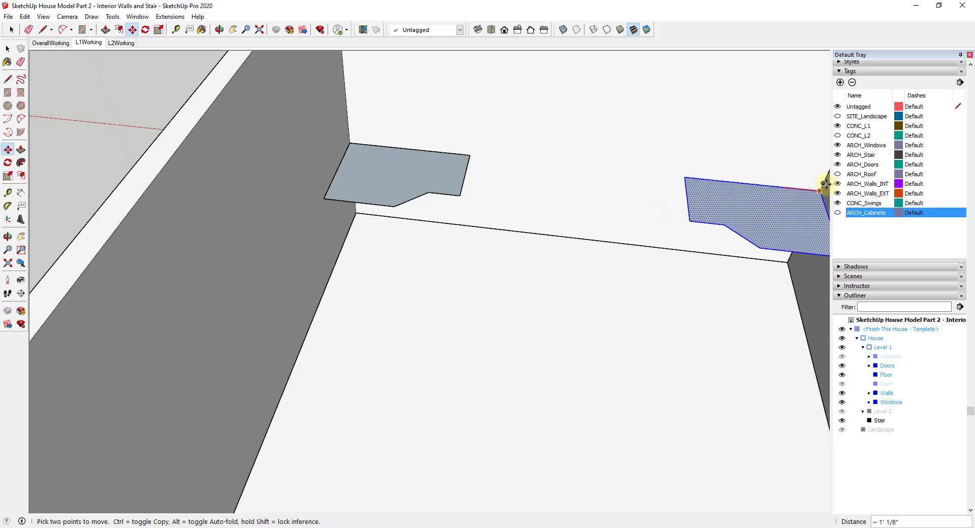
click(823, 184)
key(space)
Connect the two corner counter faces with lines along the back wall and along the front edge.
key(l)
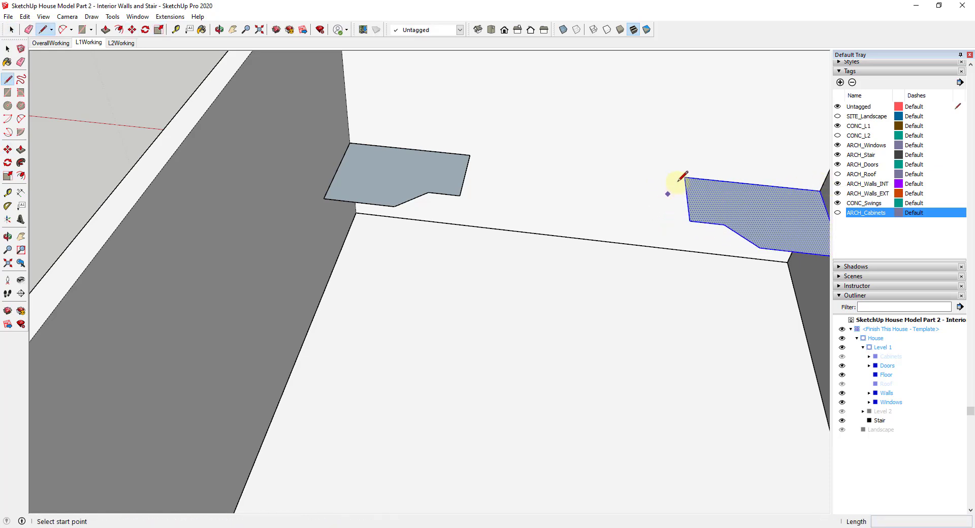
click(684, 177)
click(469, 155)
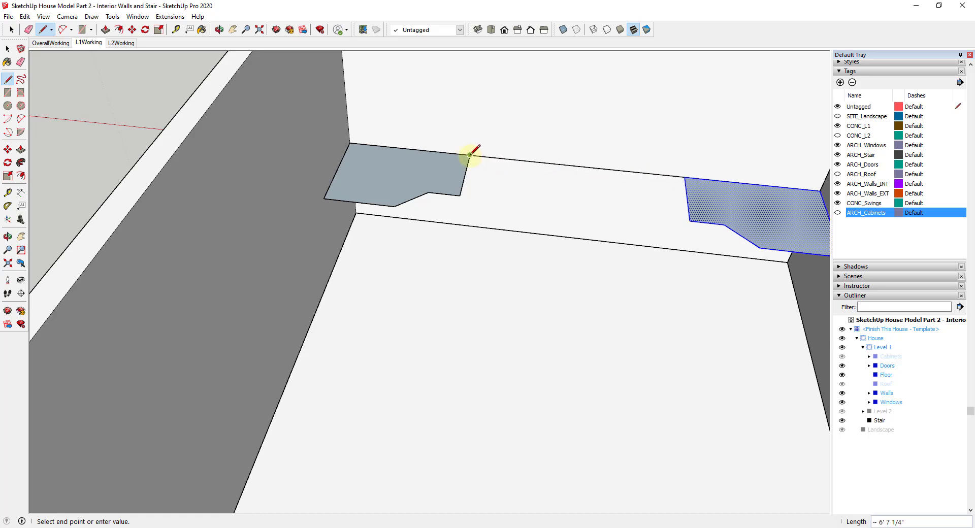
key(space)
key(l)
click(689, 221)
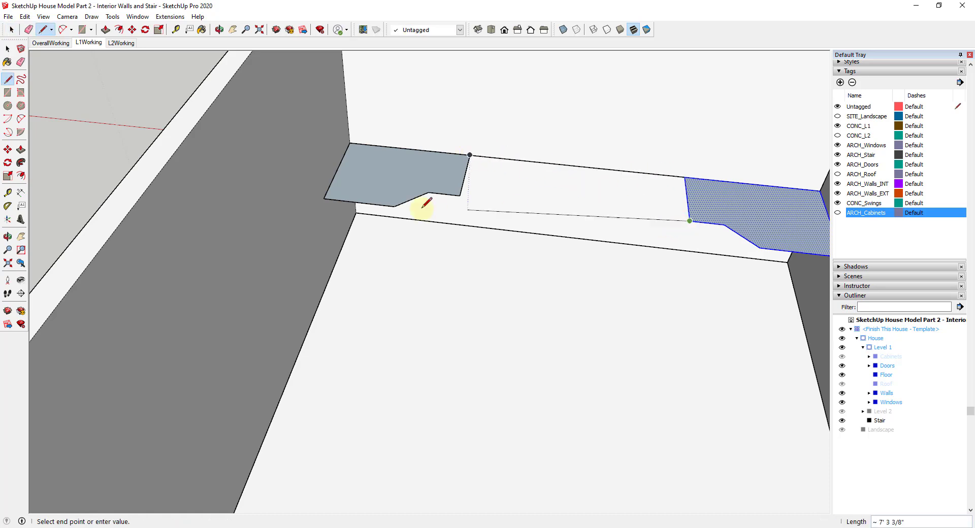
click(459, 196)
key(space)
Erase the two dividing edges so the counter becomes one continuous face.
key(e)
click(464, 179)
click(689, 196)
key(space)
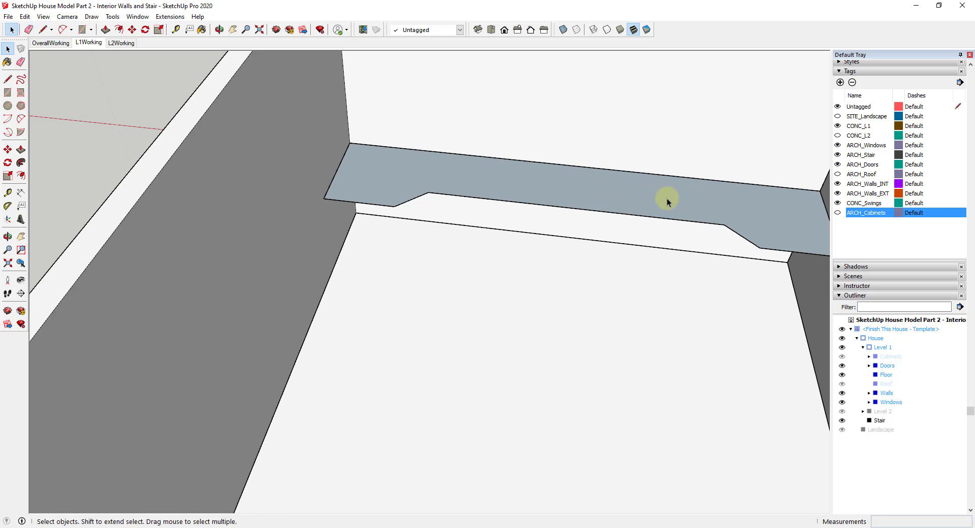
Push/Pull the counter face upward by 1.25 inches.
key(p)
key(space)
click(650, 203)
key(p)
click(656, 202)
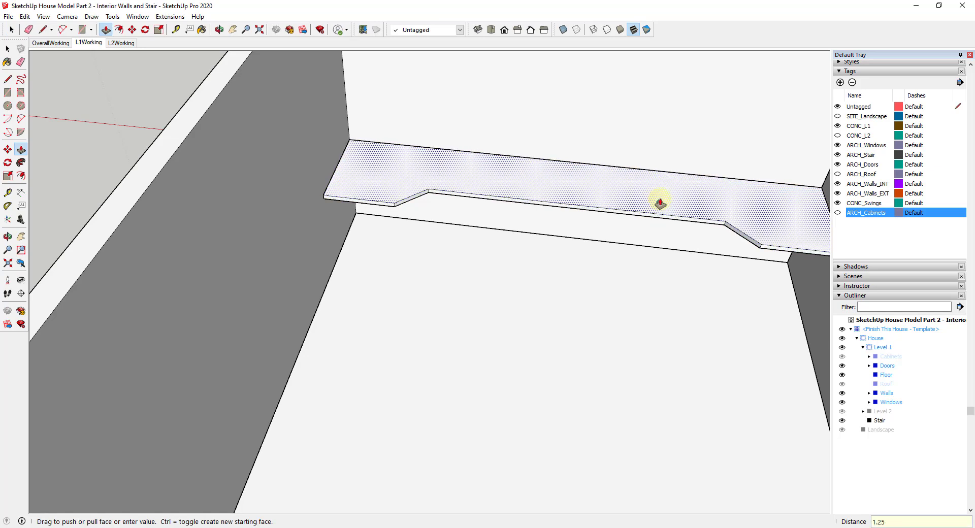
key(Return)
key(space)
scroll(448, 167, down, 2)
scroll(600, 192, up, 1)
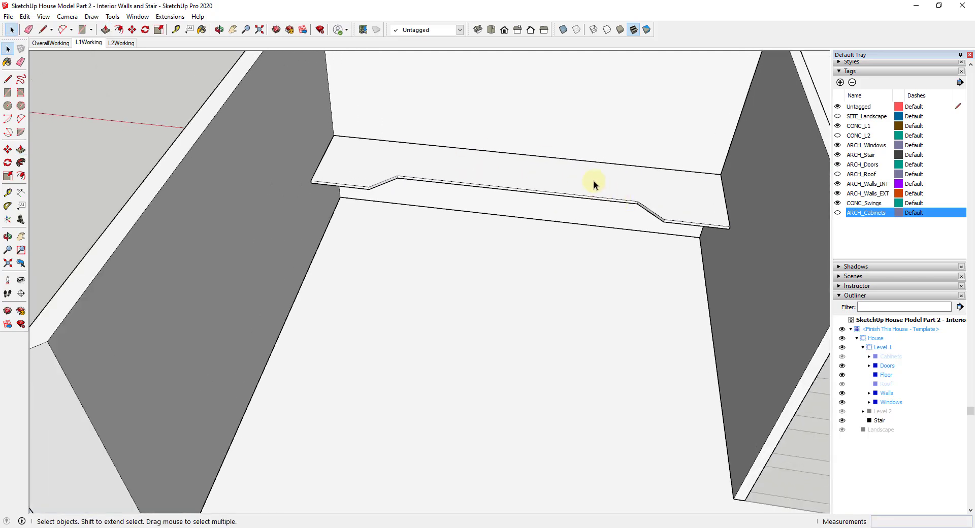
Show the ARCH_Cabinets tag again and make the whole countertop a group.
click(837, 212)
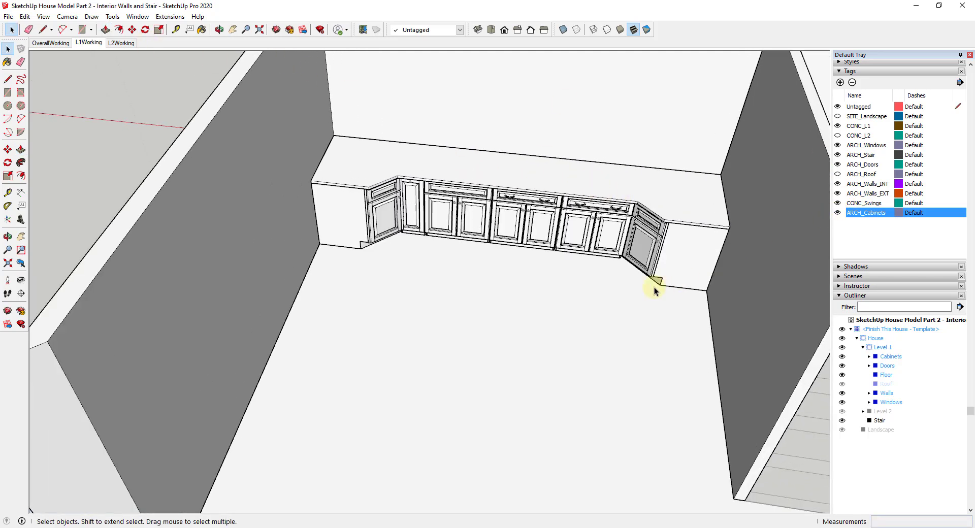
click(518, 174)
right_click(519, 174)
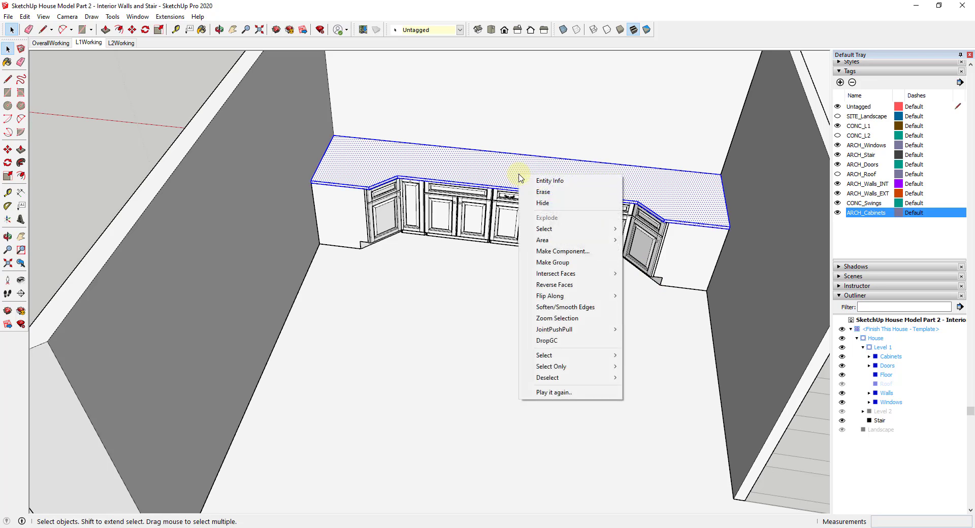
click(535, 261)
Rename the countertop group as Counters.
right_click(887, 387)
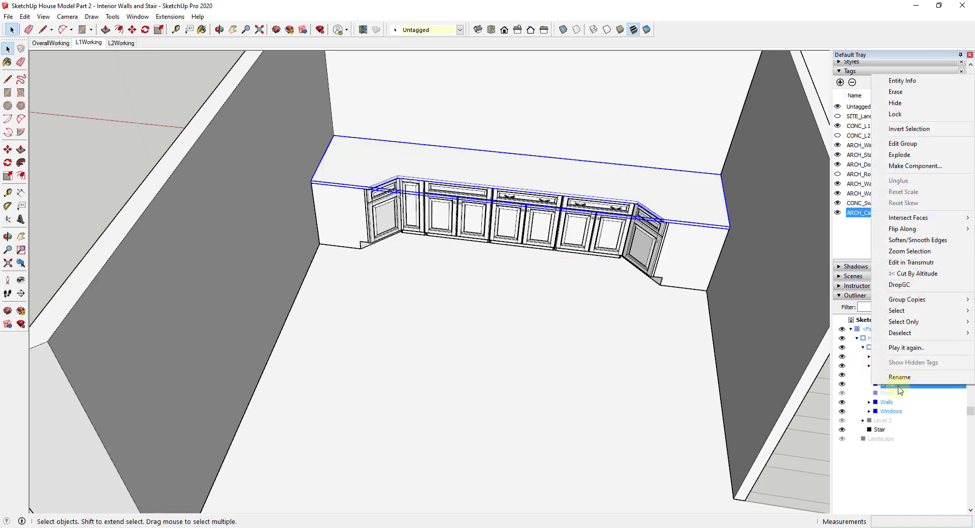
click(895, 392)
text(Counters)
key(Return)
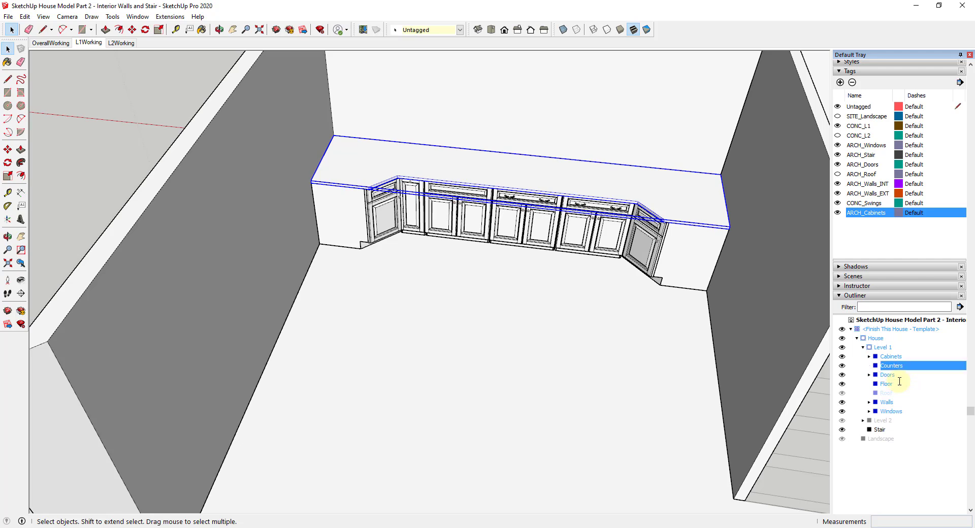
Add a new tag named ARCH_Counter.
click(840, 82)
text(ARCH_Counter)
key(Return)
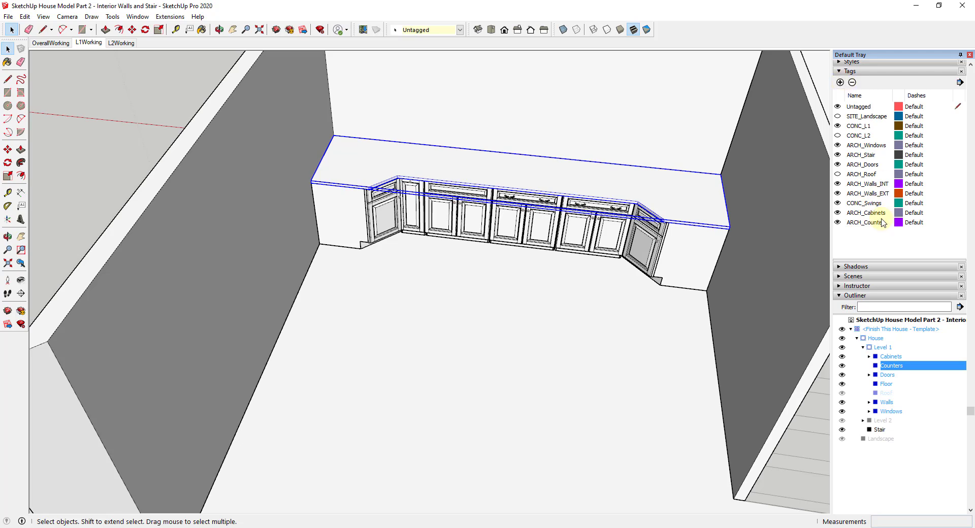
Rename the new counter tag as ARCH_Counters, assign it to the Counters group and check it by toggling the tag's visibility.
double_click(867, 223)
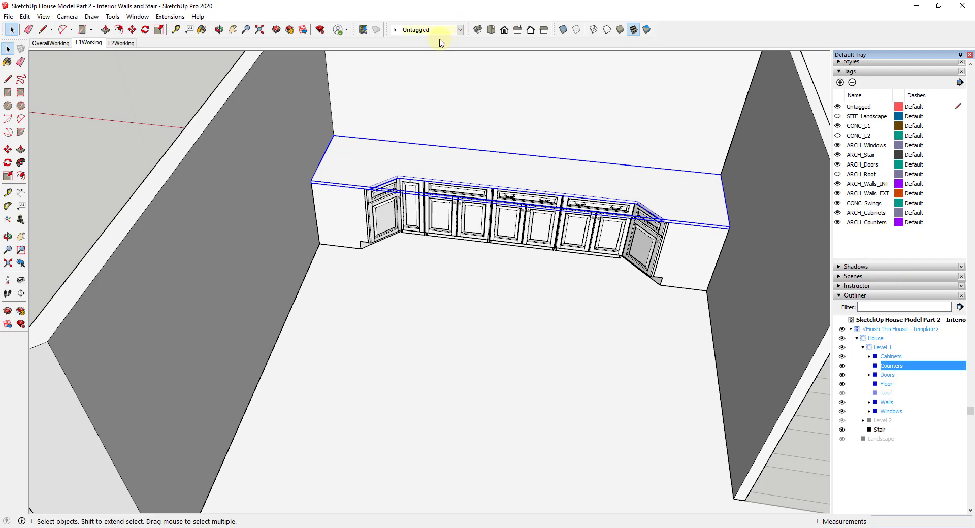
click(427, 30)
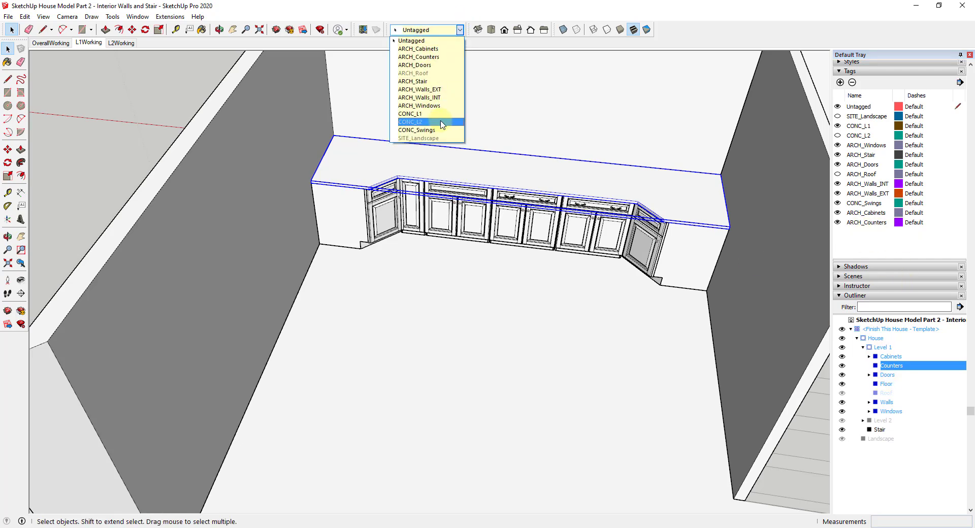
click(418, 57)
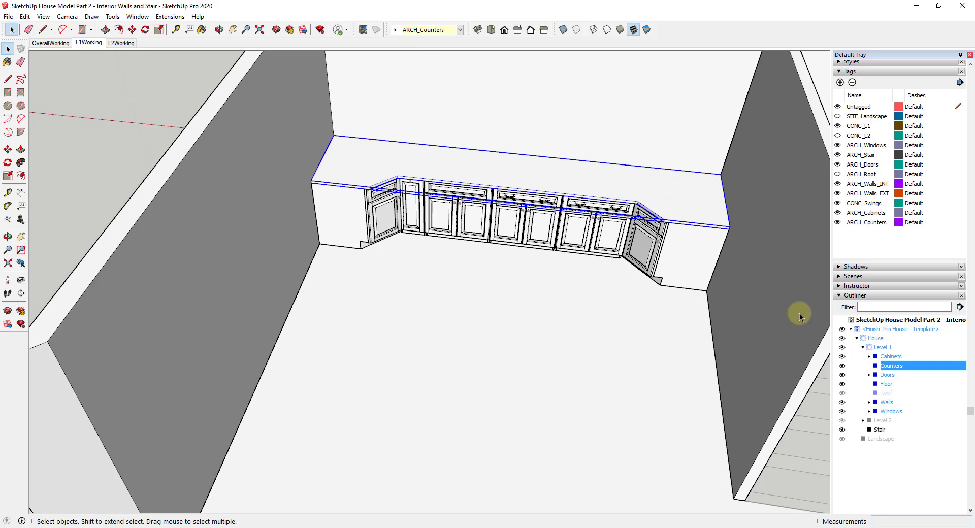
click(837, 222)
click(837, 222)
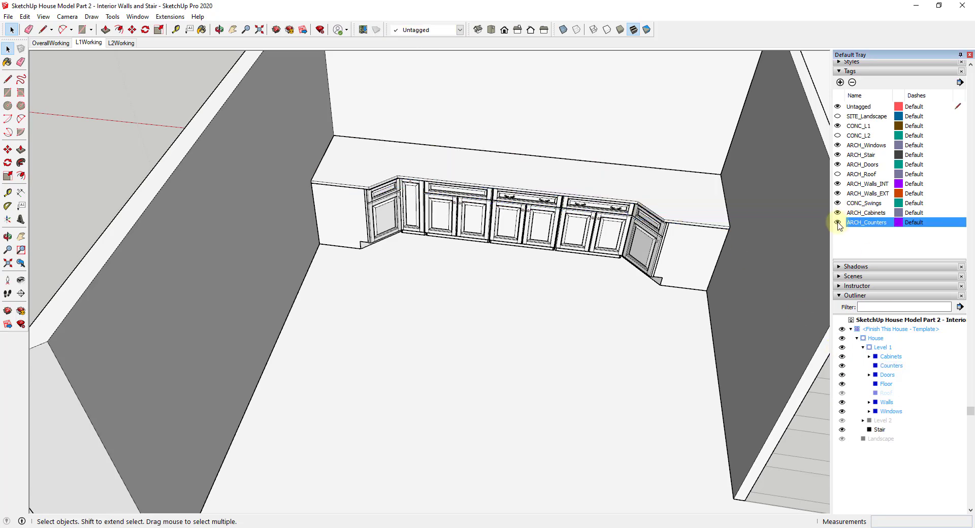
Examine the kitchen cabinets and countertop up close and within the whole Level 1 layout.
middle_drag(592, 224, 753, 243)
scroll(751, 243, up, 2)
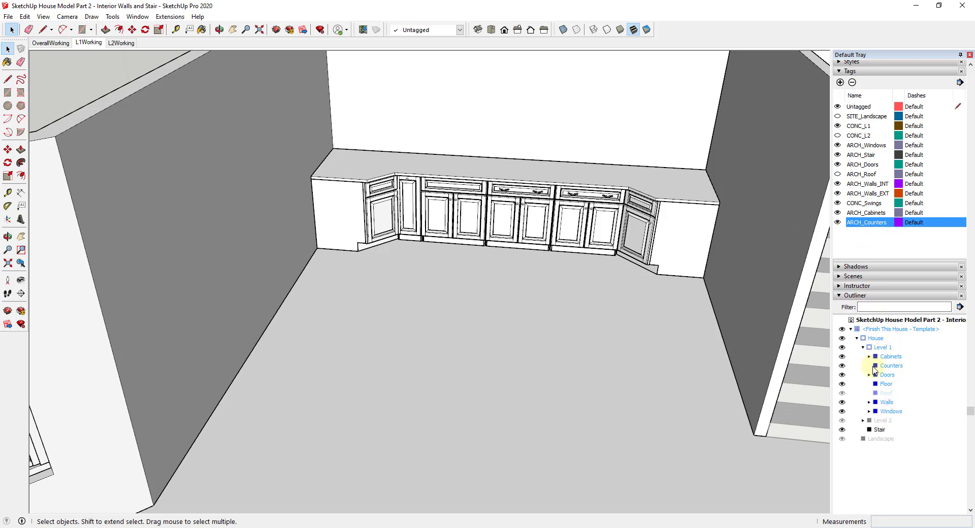
scroll(635, 285, down, 6)
scroll(733, 263, up, 2)
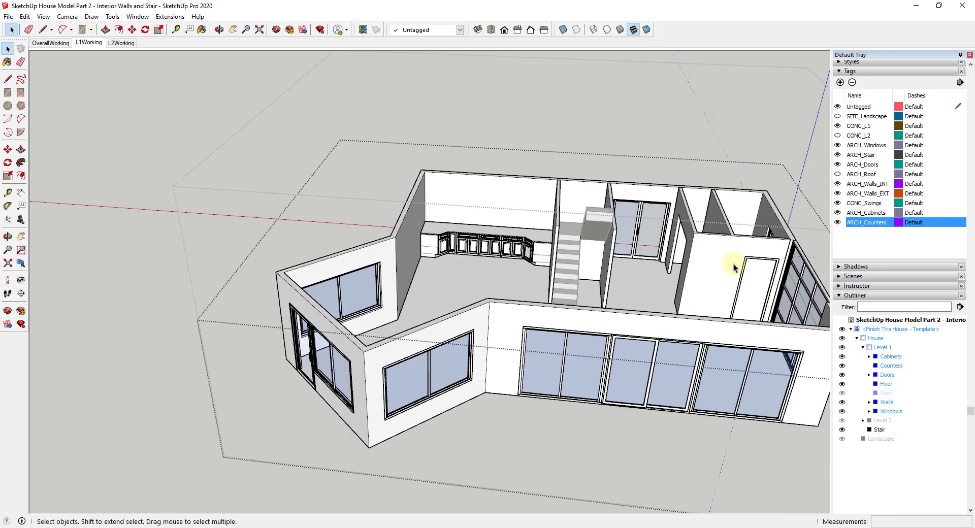
scroll(630, 287, up, 2)
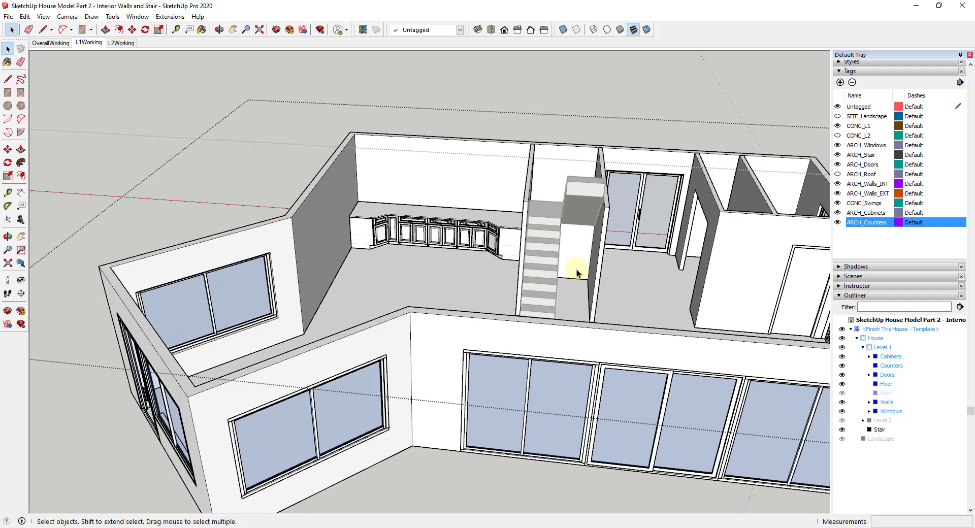
scroll(500, 277, down, 1)
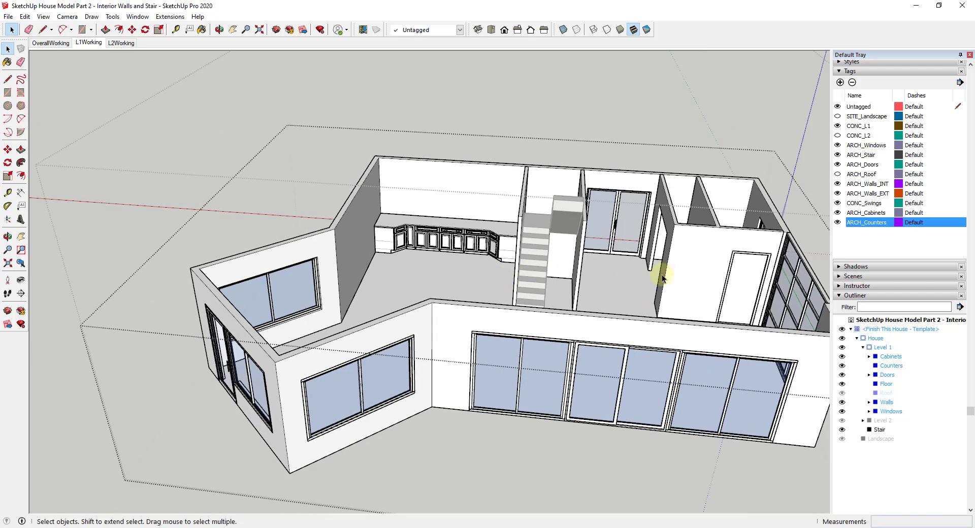
scroll(670, 275, up, 1)
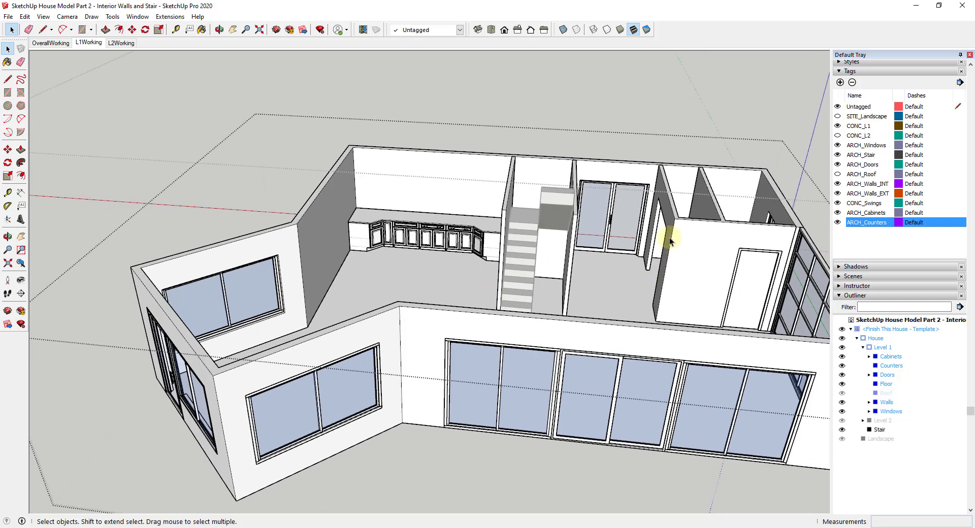
scroll(668, 239, down, 2)
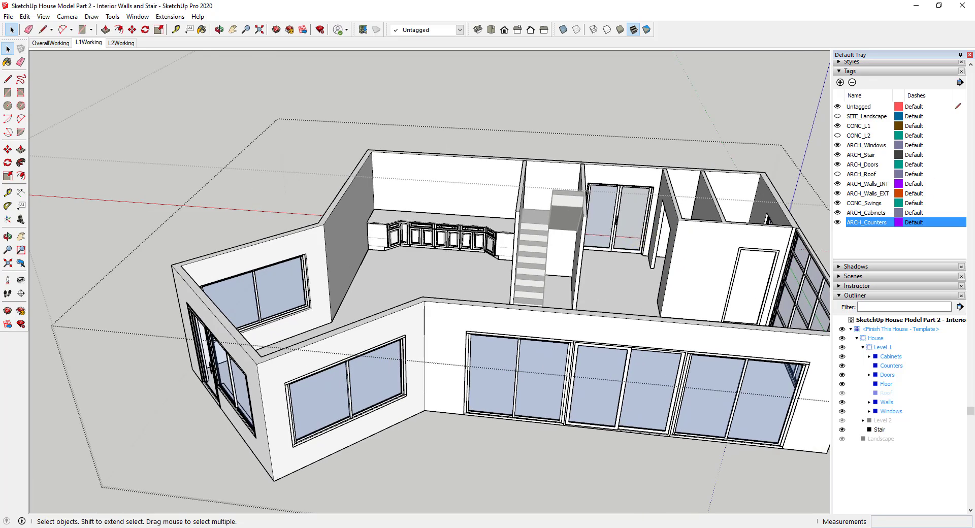